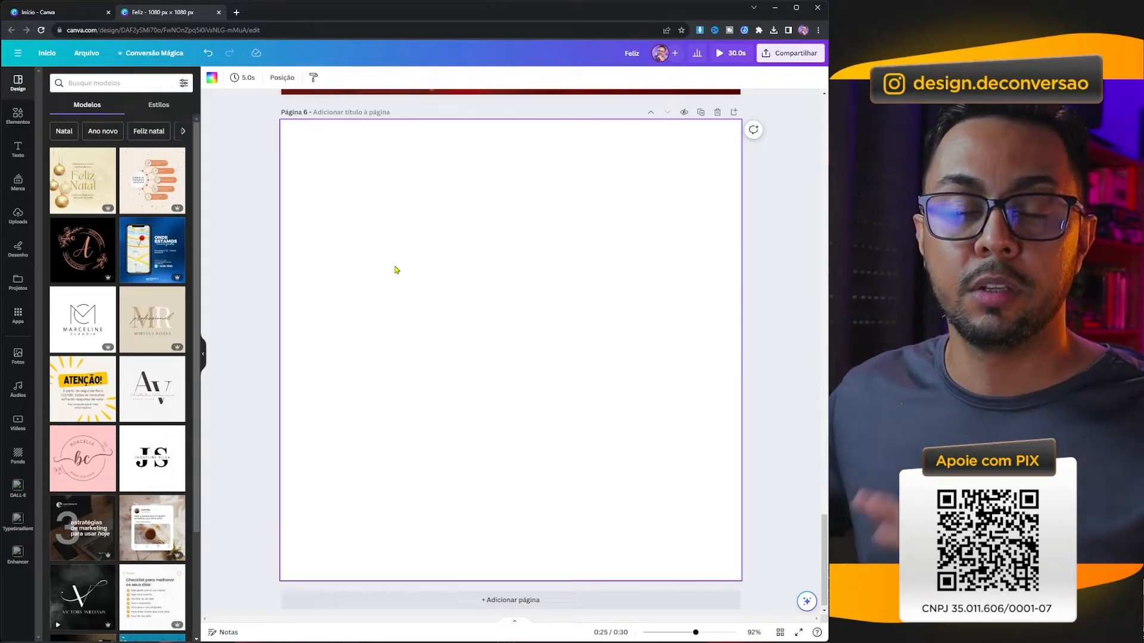
Step: Search the photo elements for "room", add the furnished living-room photo and set it as the background of page 6
click(19, 122)
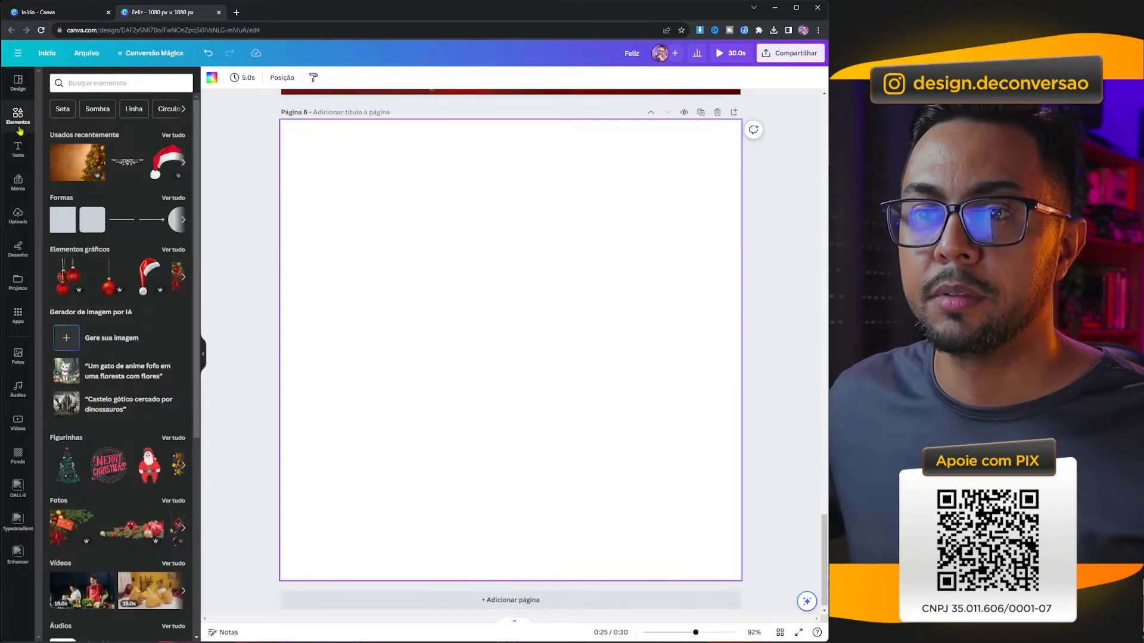
key(ctrl+plus)
click(104, 84)
text(room)
key(Return)
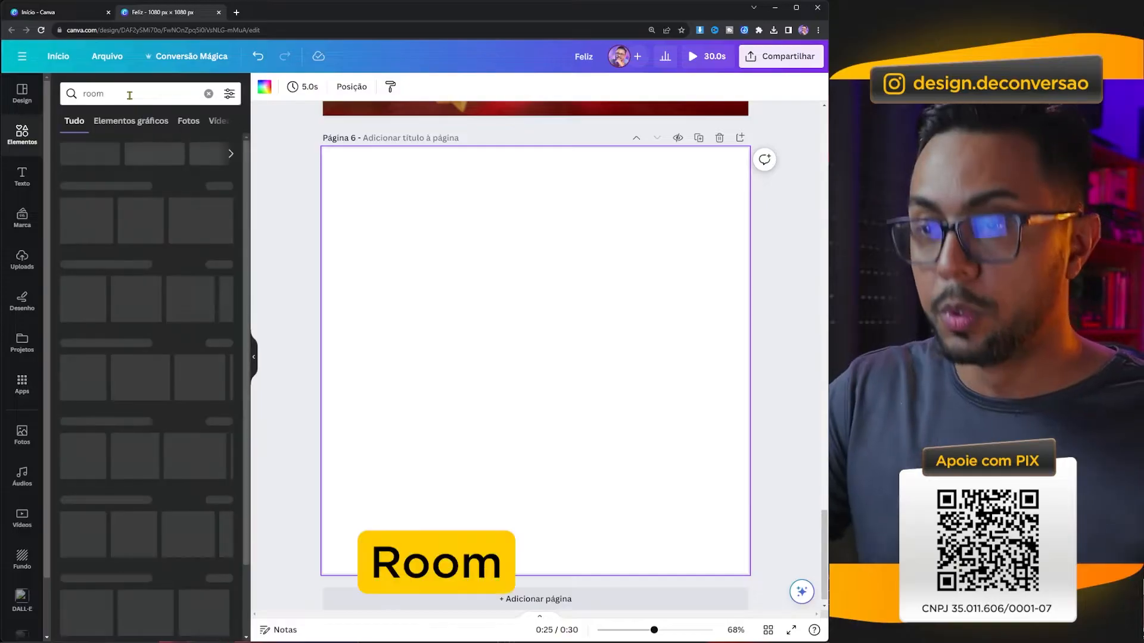
click(189, 121)
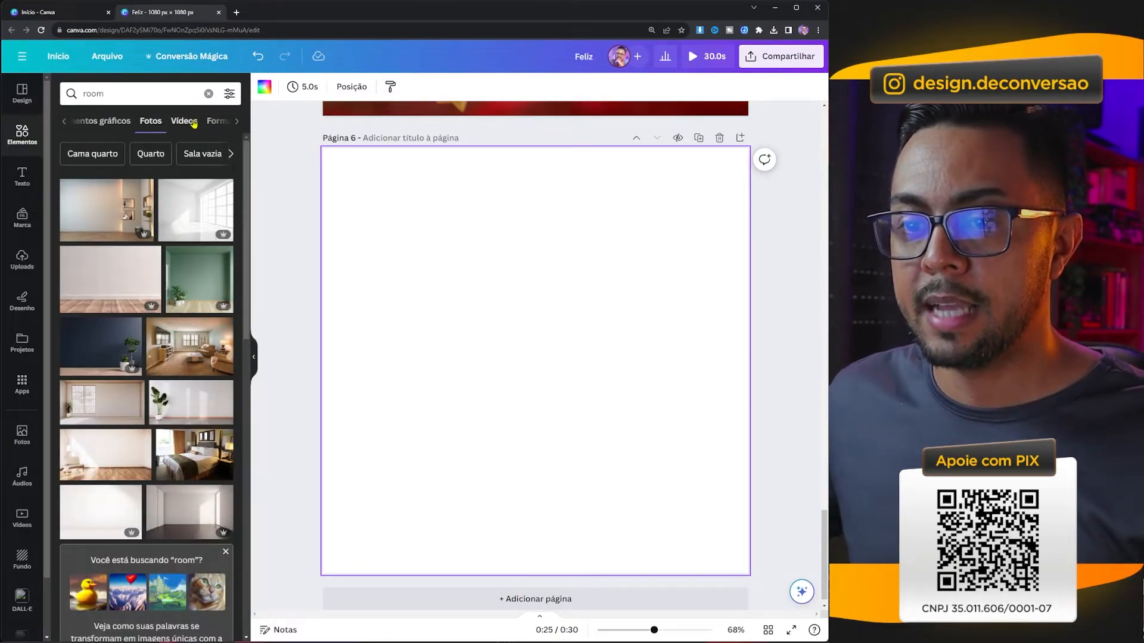
click(176, 345)
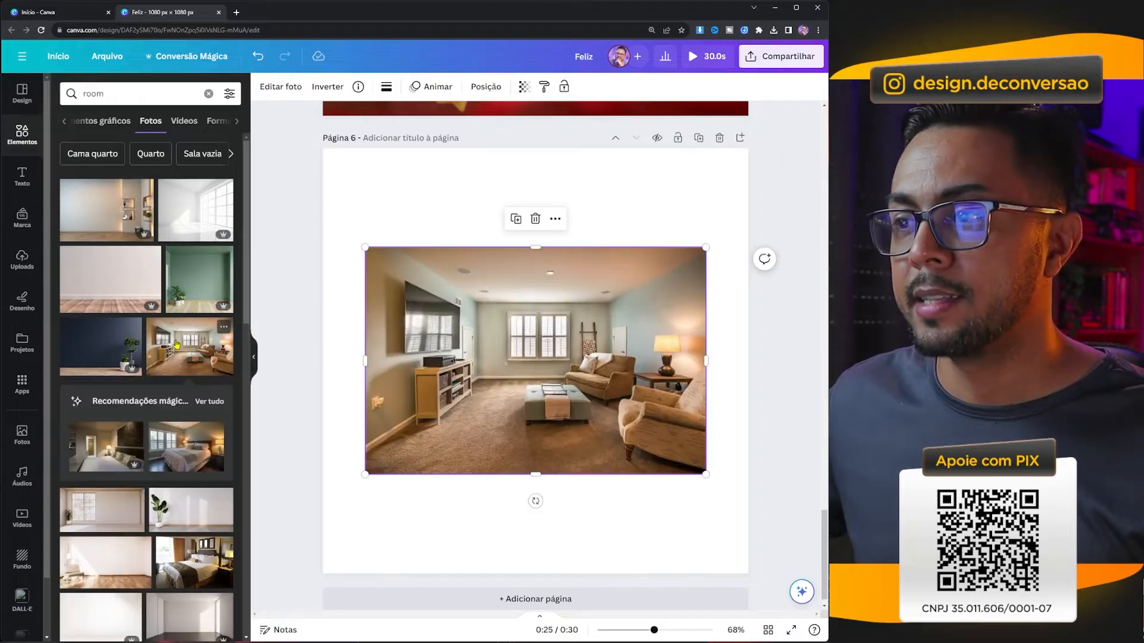
right_click(536, 344)
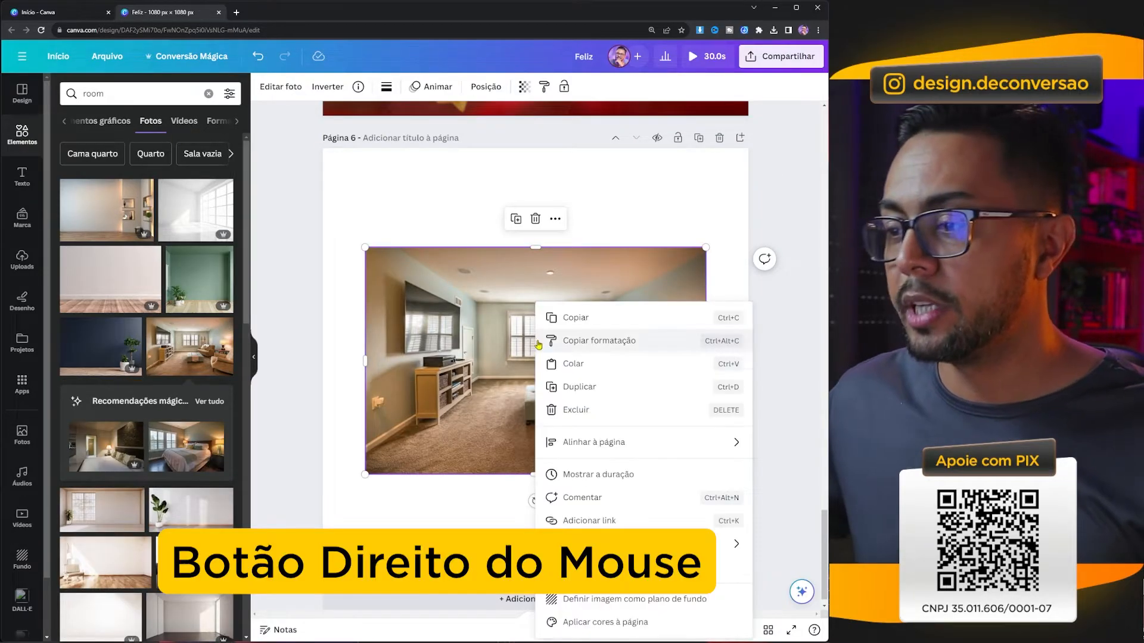
click(604, 599)
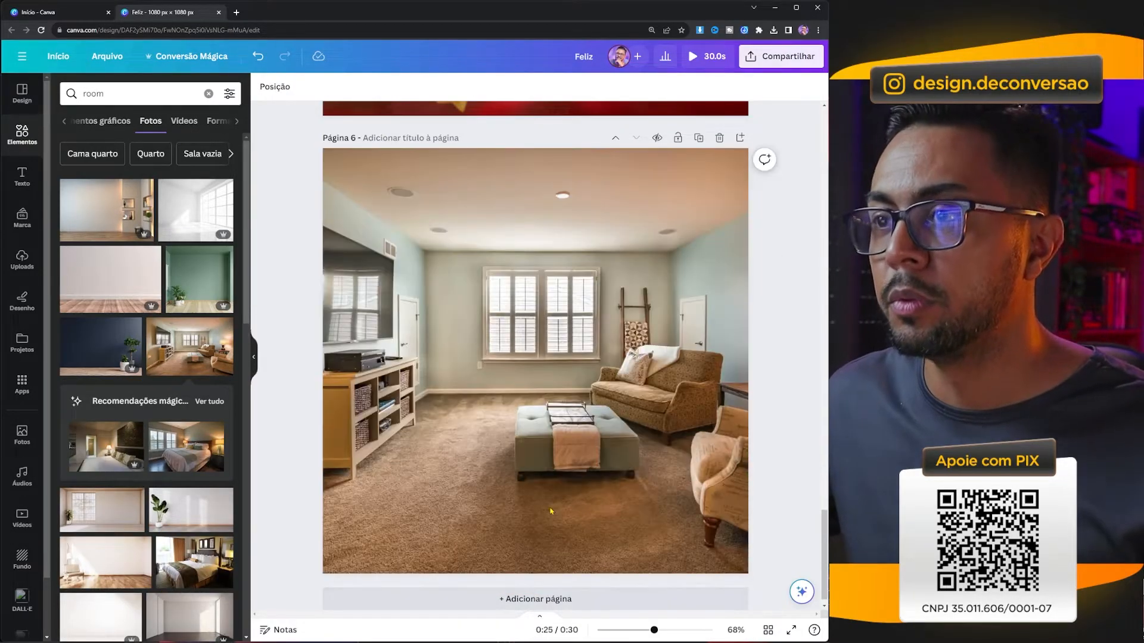
Step: Apply the Duotone effect Fúcsia to the background photo and set its shadows colour to #2E0000
click(280, 87)
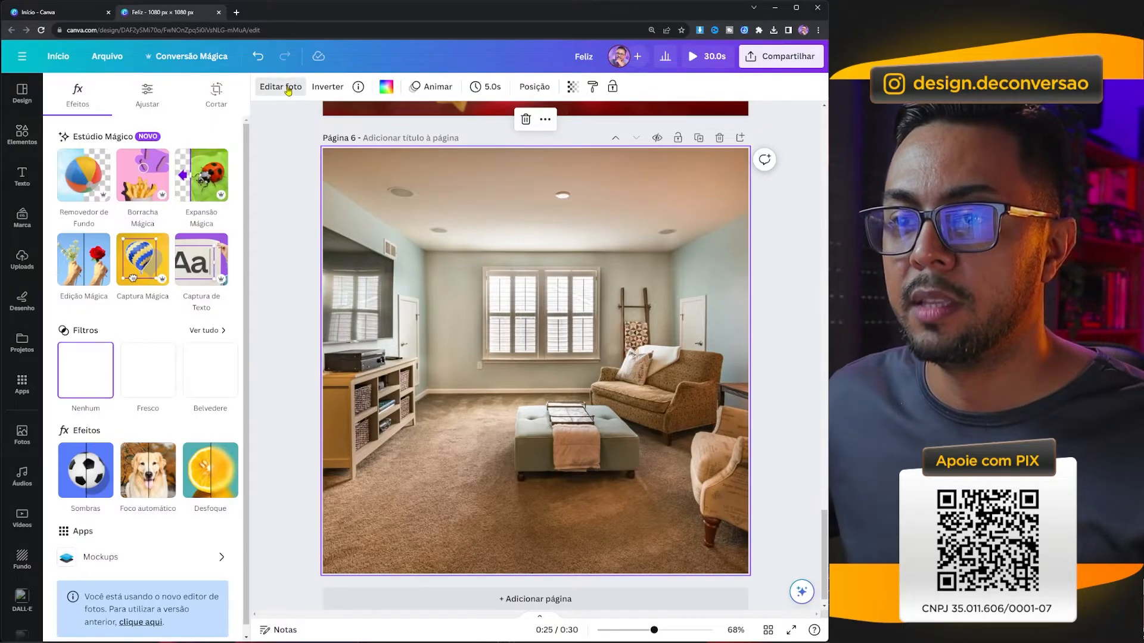
click(225, 471)
click(200, 488)
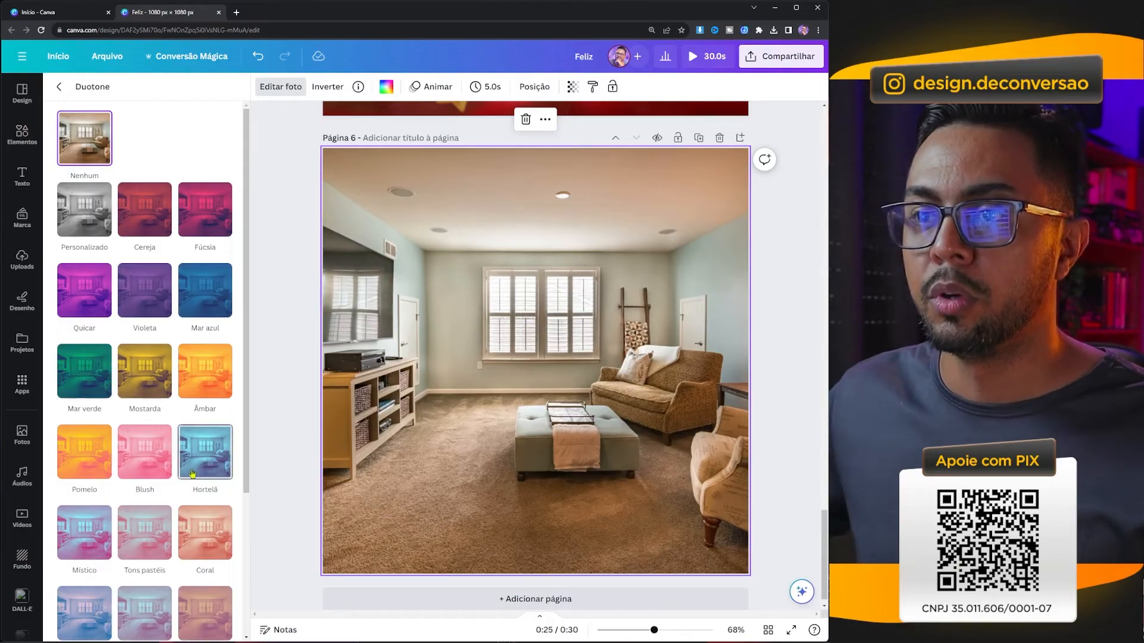
click(206, 218)
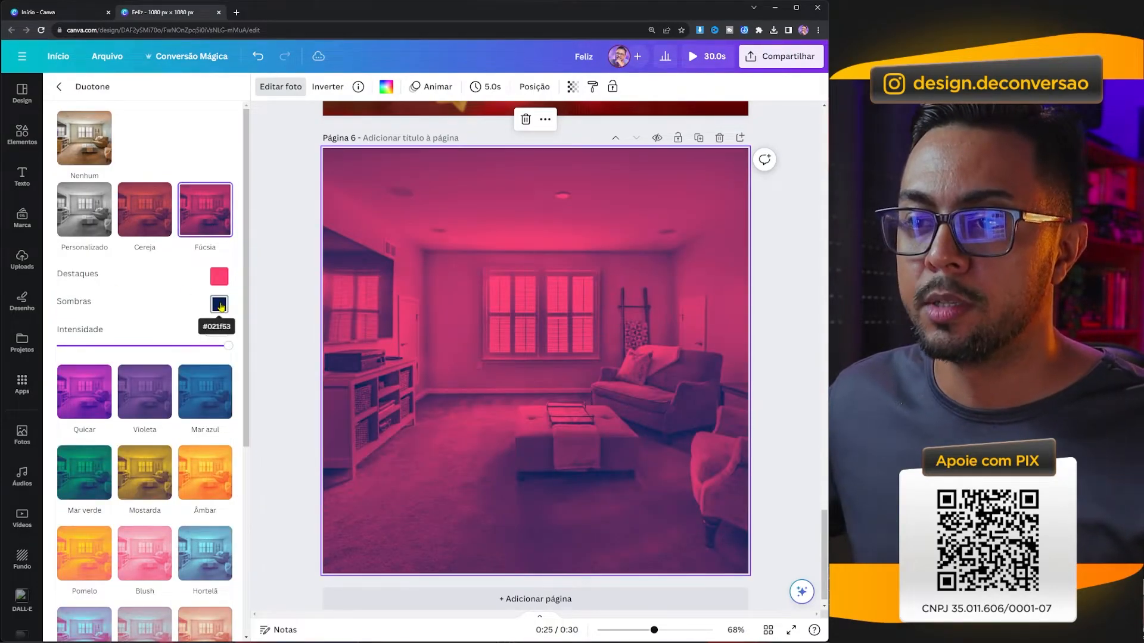
click(219, 305)
drag(320, 405, 206, 407)
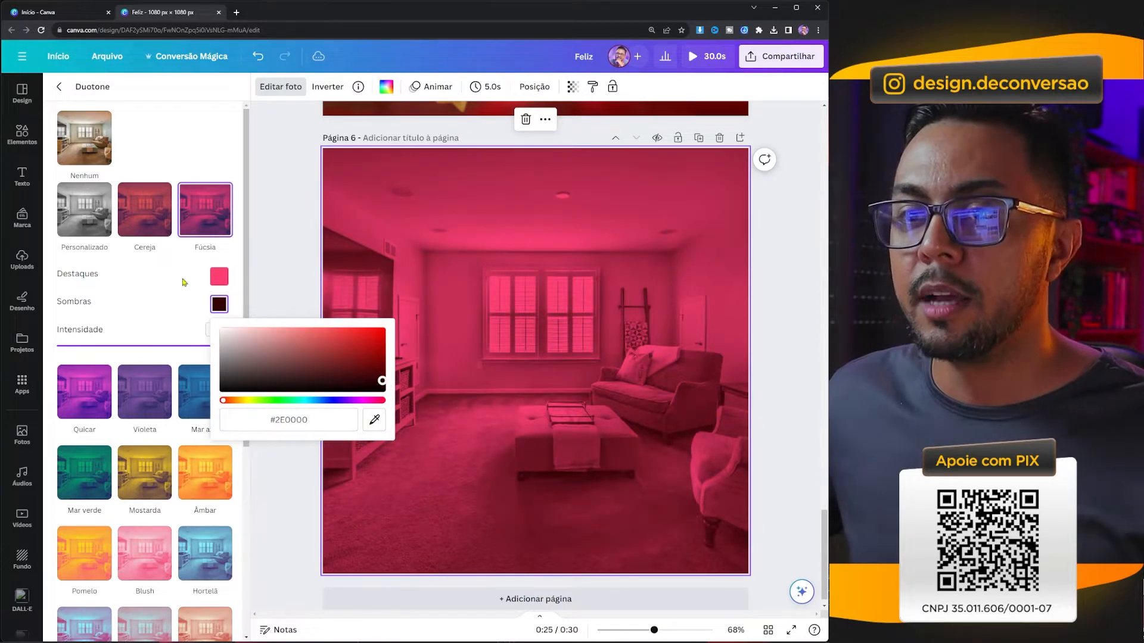
Step: Set the duotone highlights colour of the background photo to the dark red #BB0000
click(221, 278)
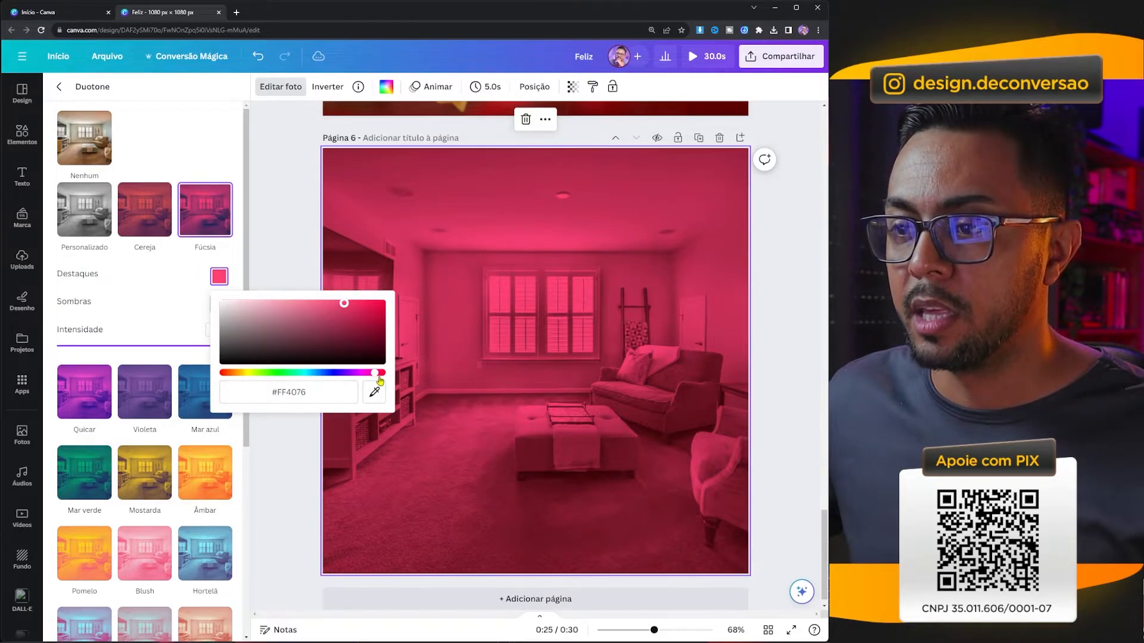
drag(379, 379, 197, 384)
drag(333, 325, 367, 310)
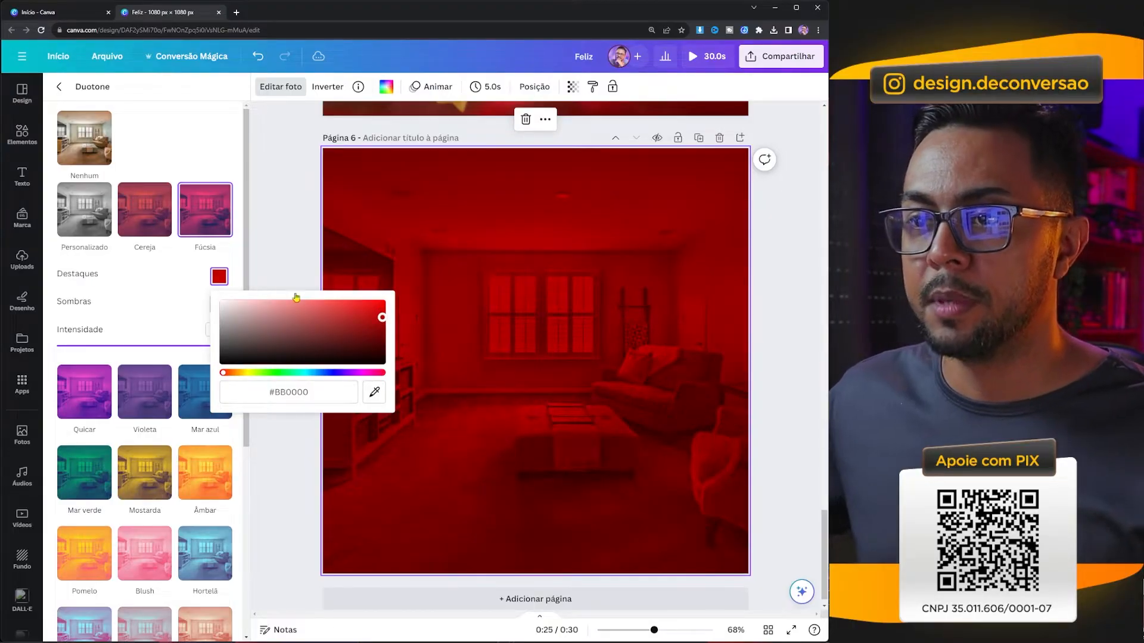
click(280, 273)
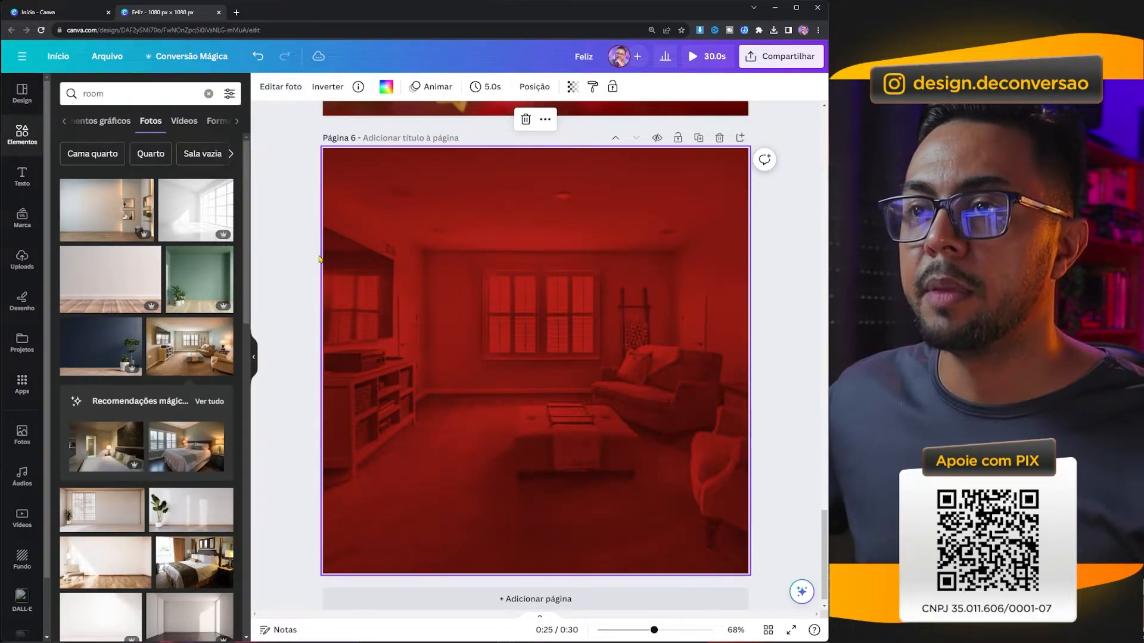
Step: Blur the whole background image with an intensity of 29
click(281, 87)
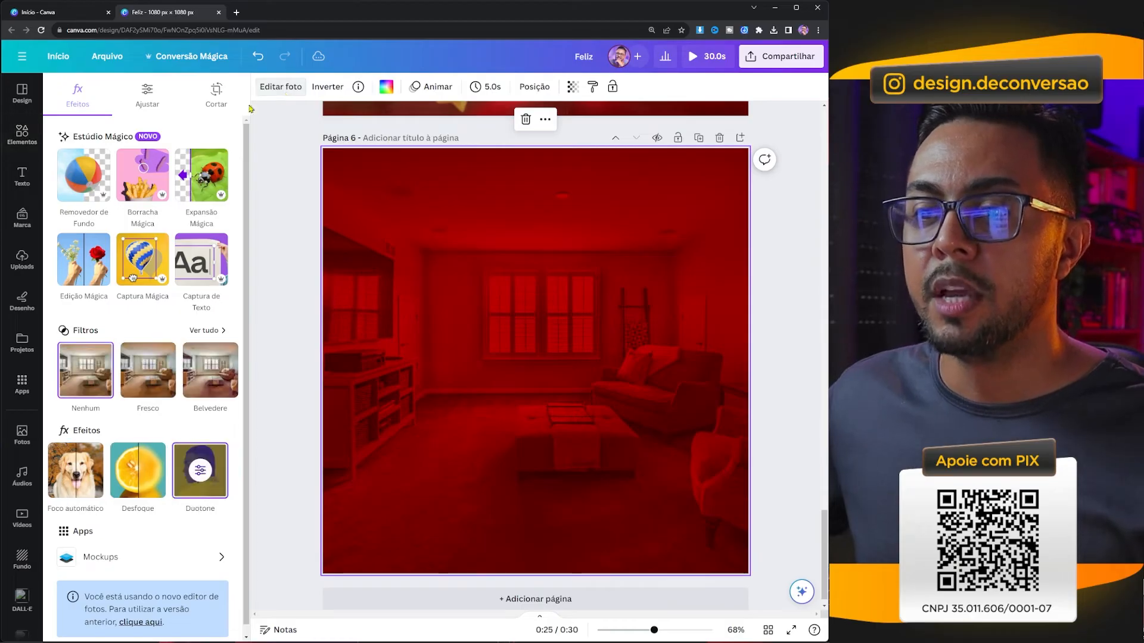
click(139, 474)
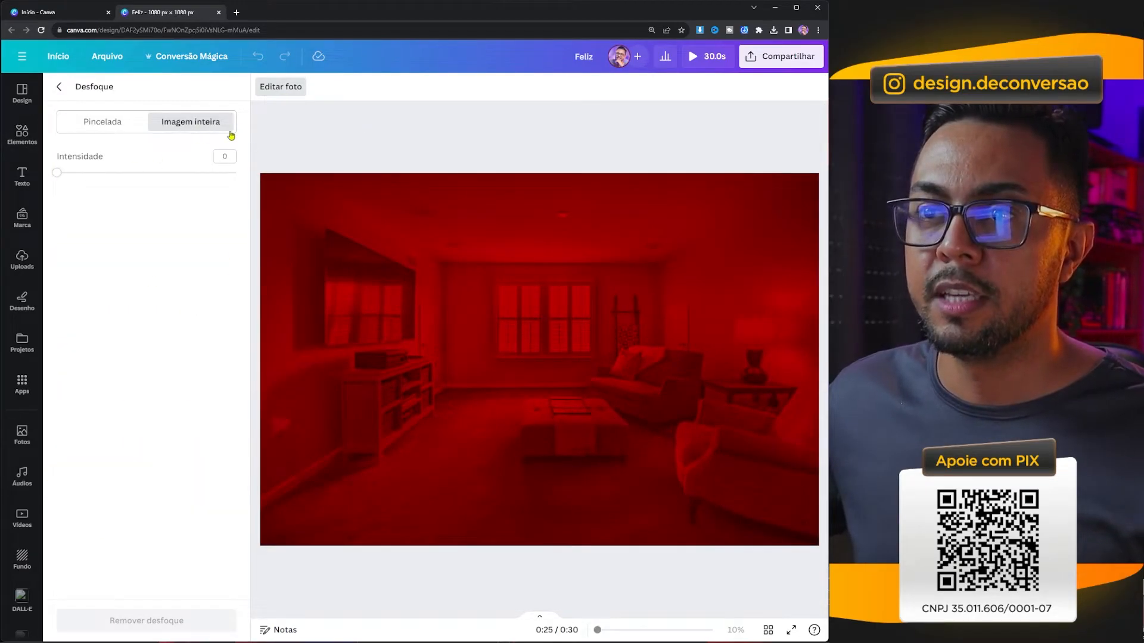
drag(64, 175, 122, 175)
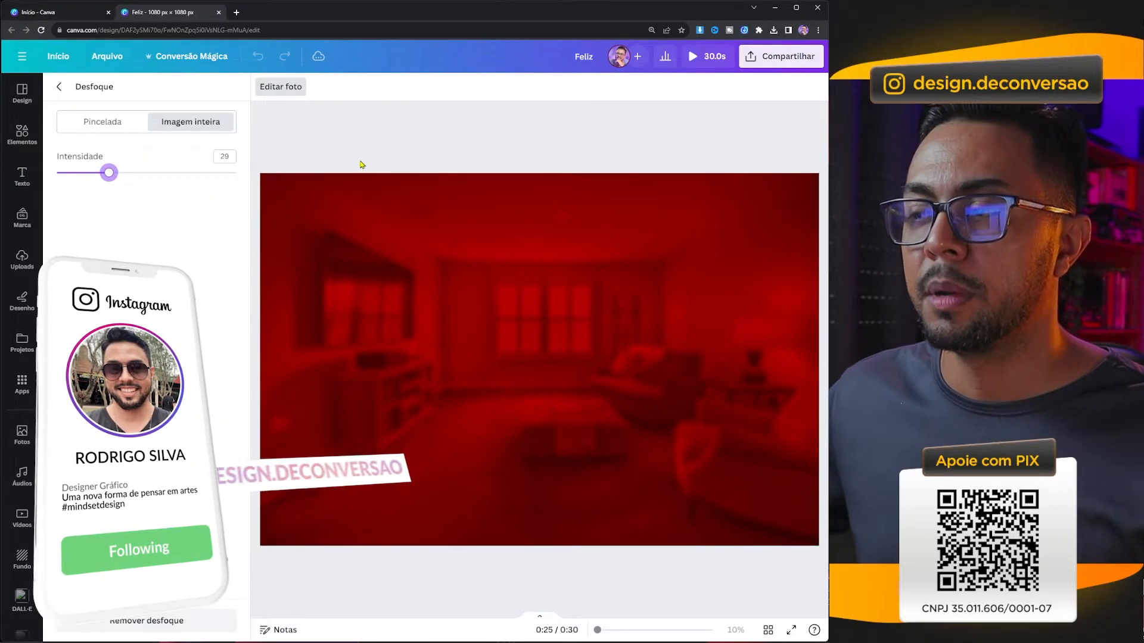
click(60, 89)
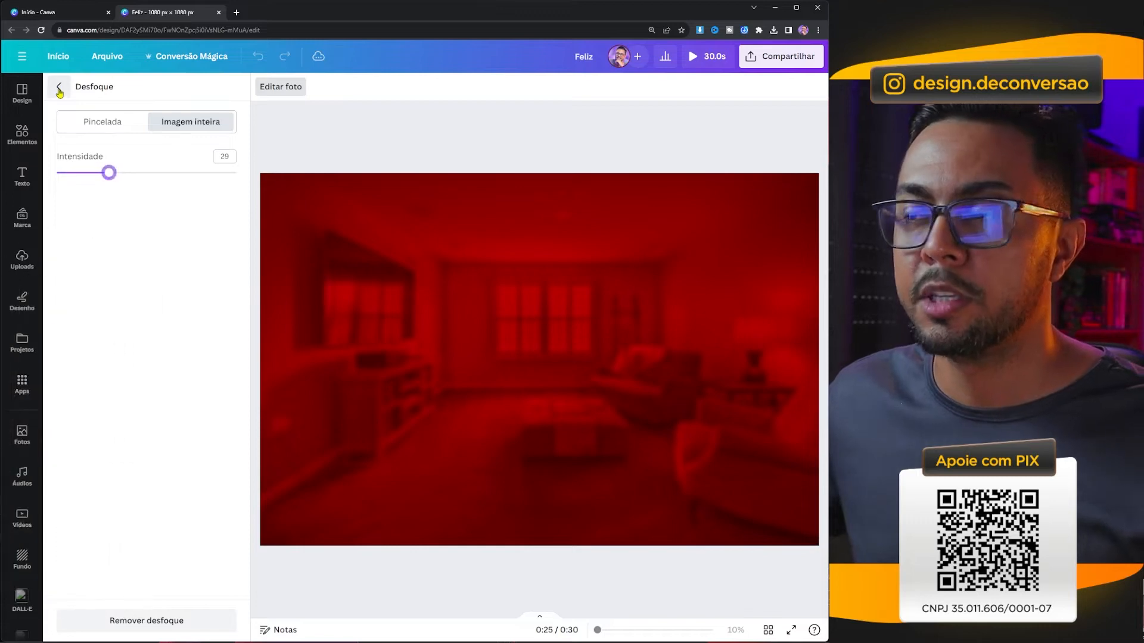
click(283, 205)
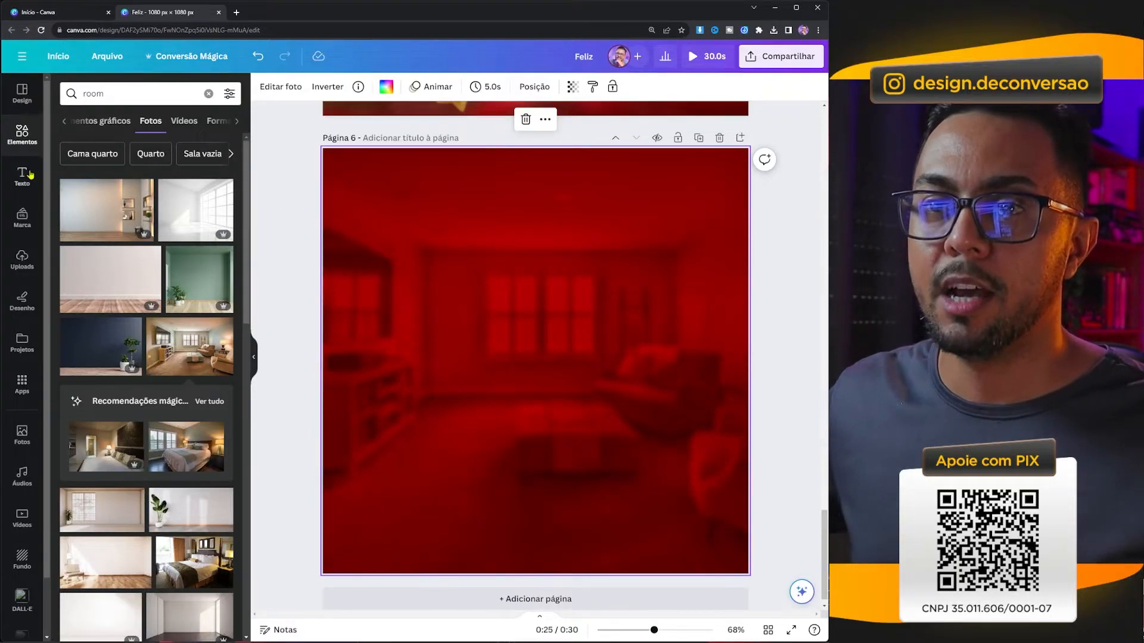
Step: Search the photos for "arvore de natal" and add the decorated Christmas tree with the plain brown backdrop to page 6
click(128, 92)
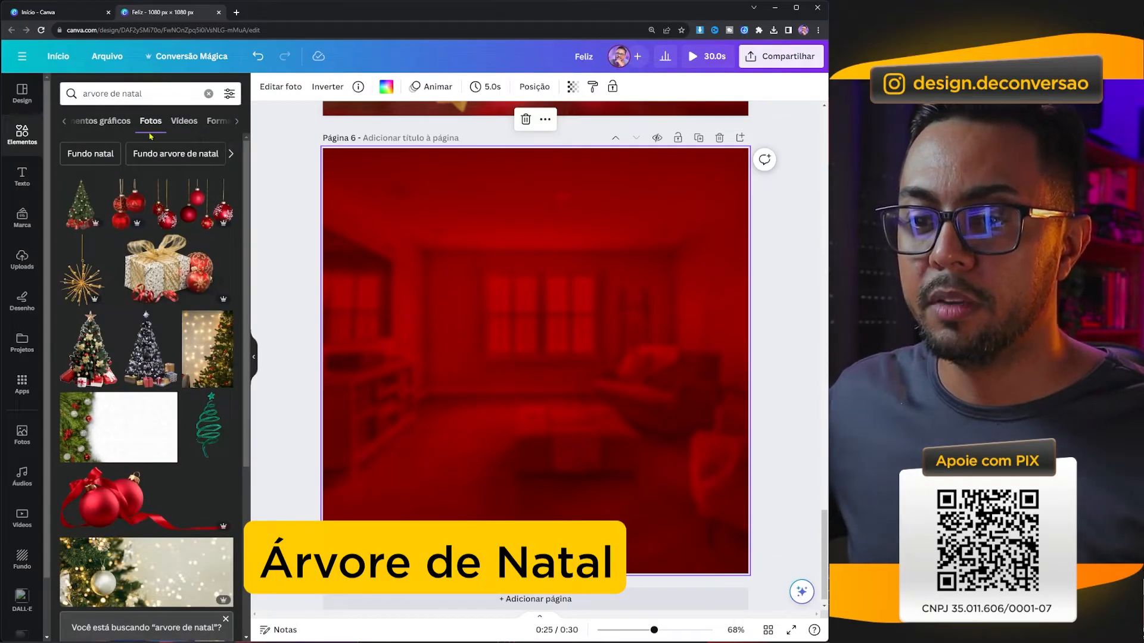
scroll(165, 279, down, 5)
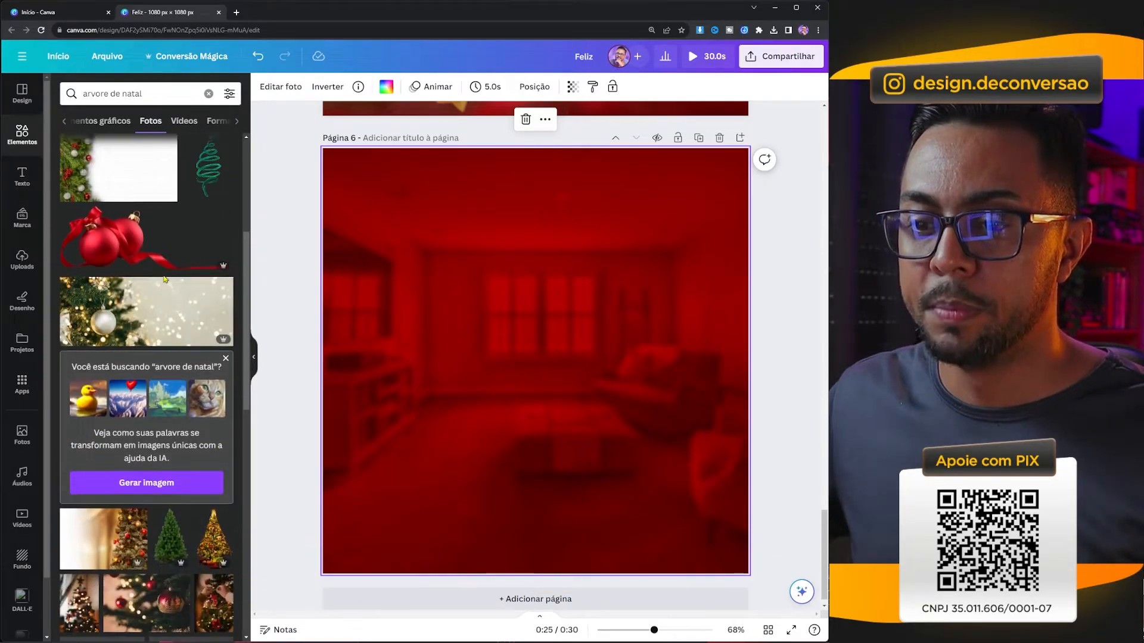
scroll(165, 279, down, 4)
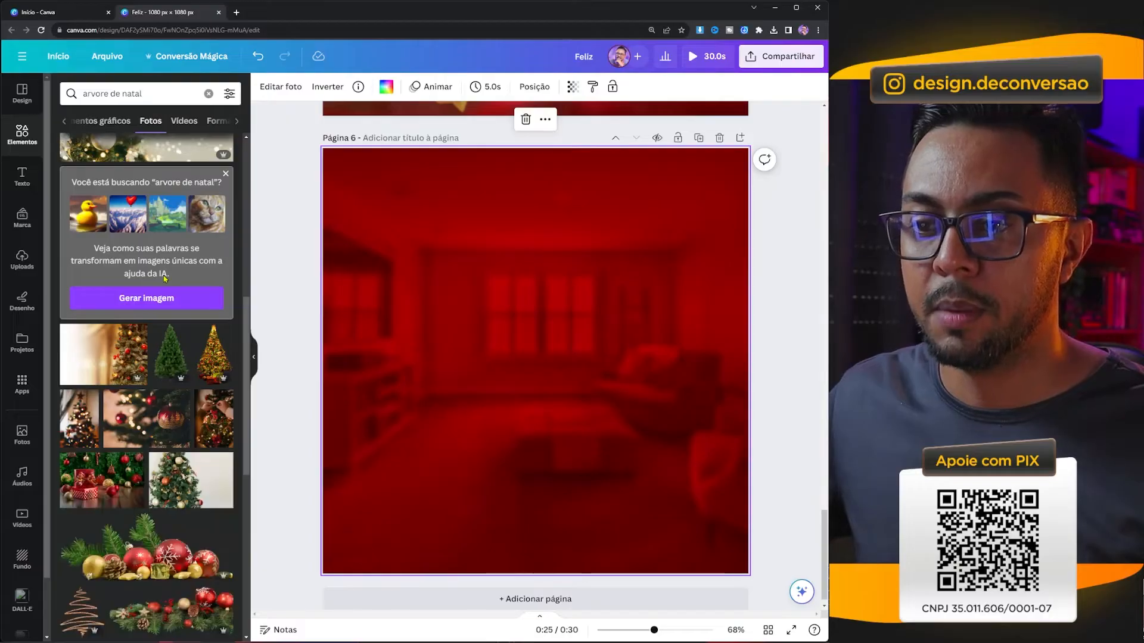
scroll(165, 278, up, 9)
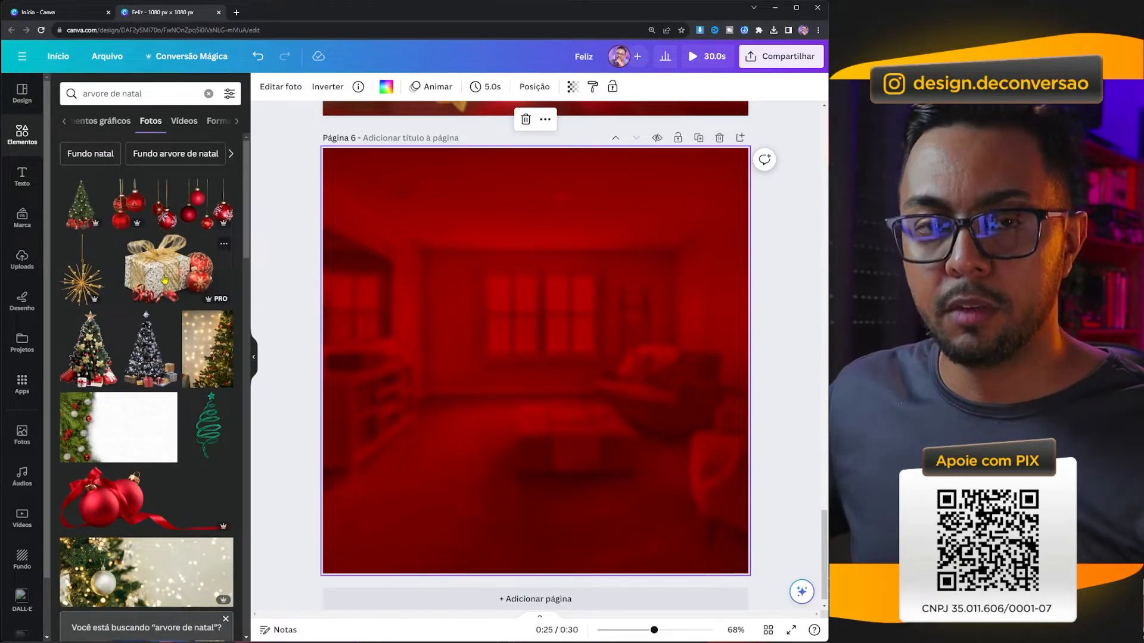
scroll(165, 280, down, 9)
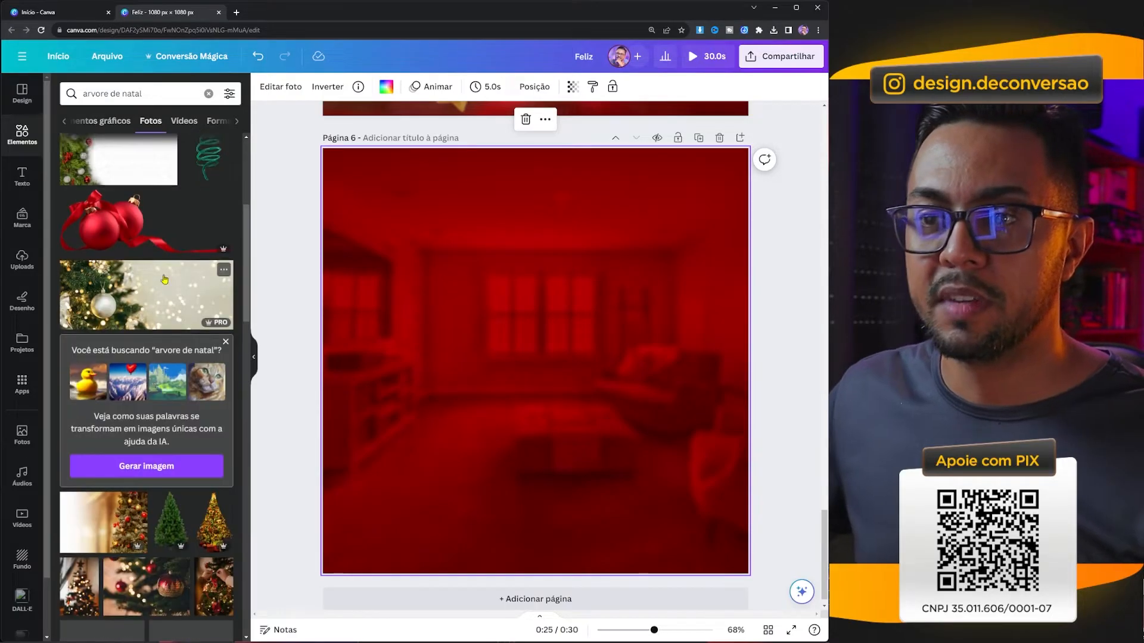
scroll(165, 280, down, 2)
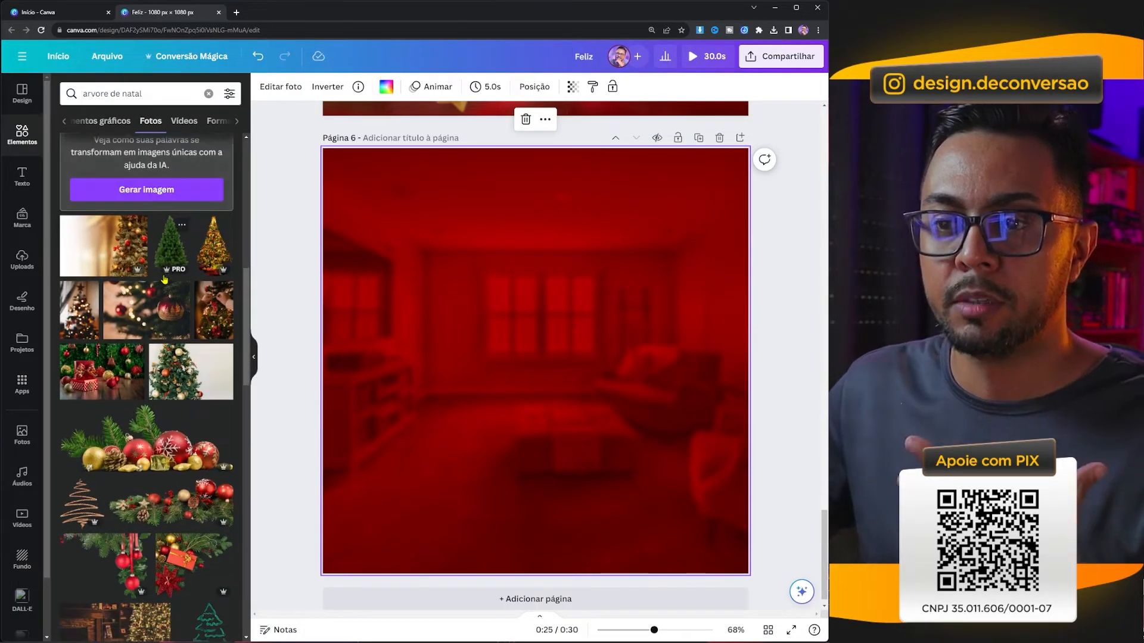
scroll(165, 280, down, 8)
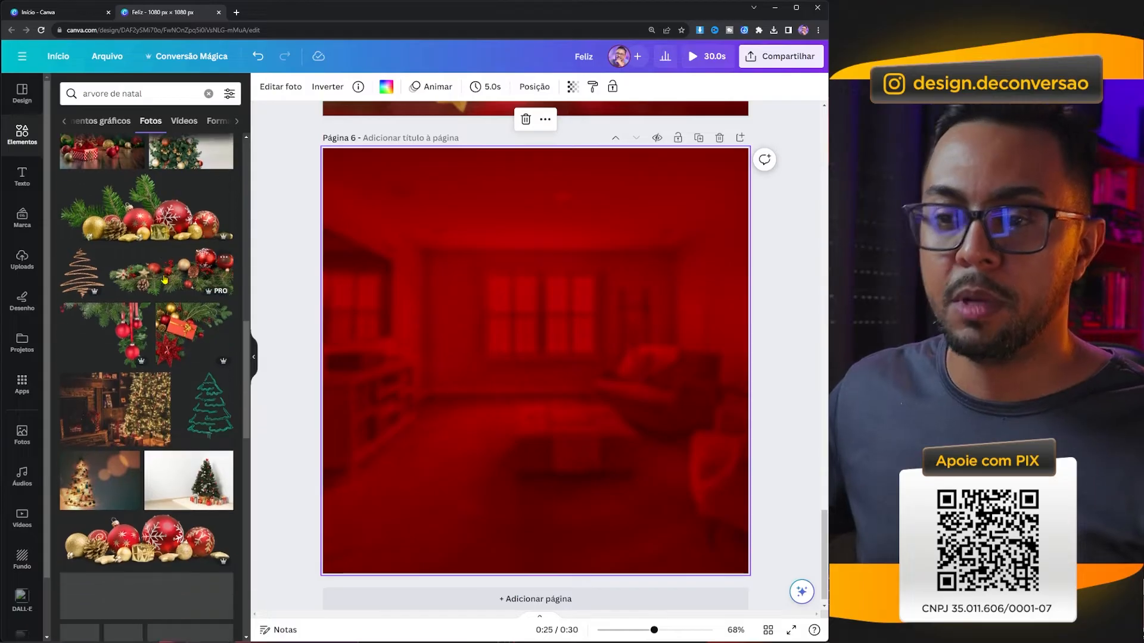
scroll(165, 280, down, 2)
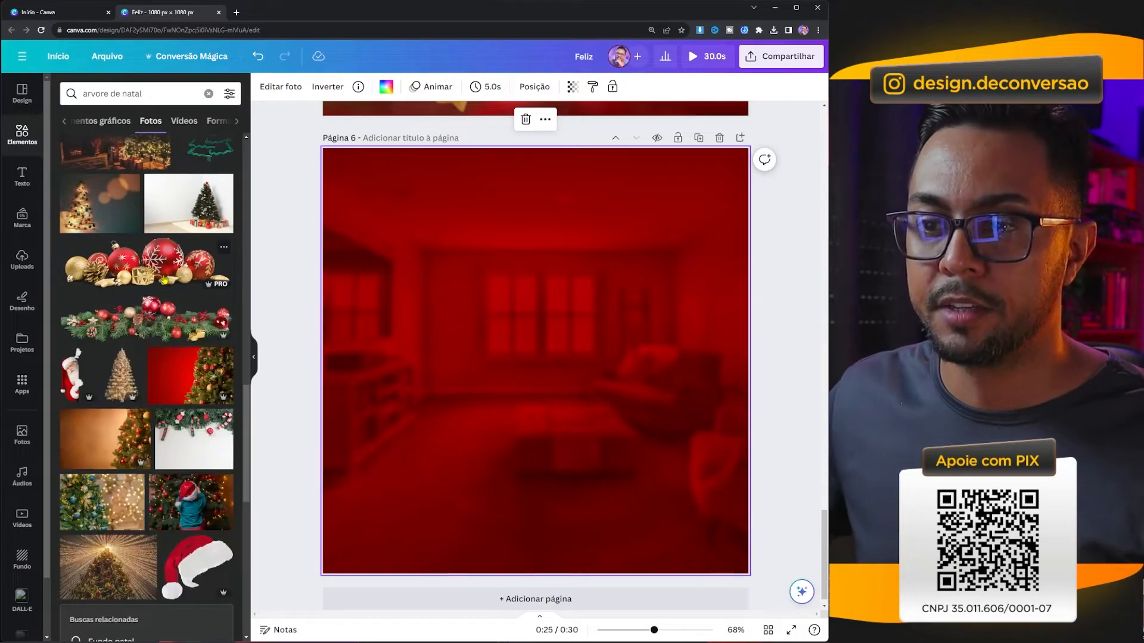
scroll(165, 278, down, 3)
click(99, 303)
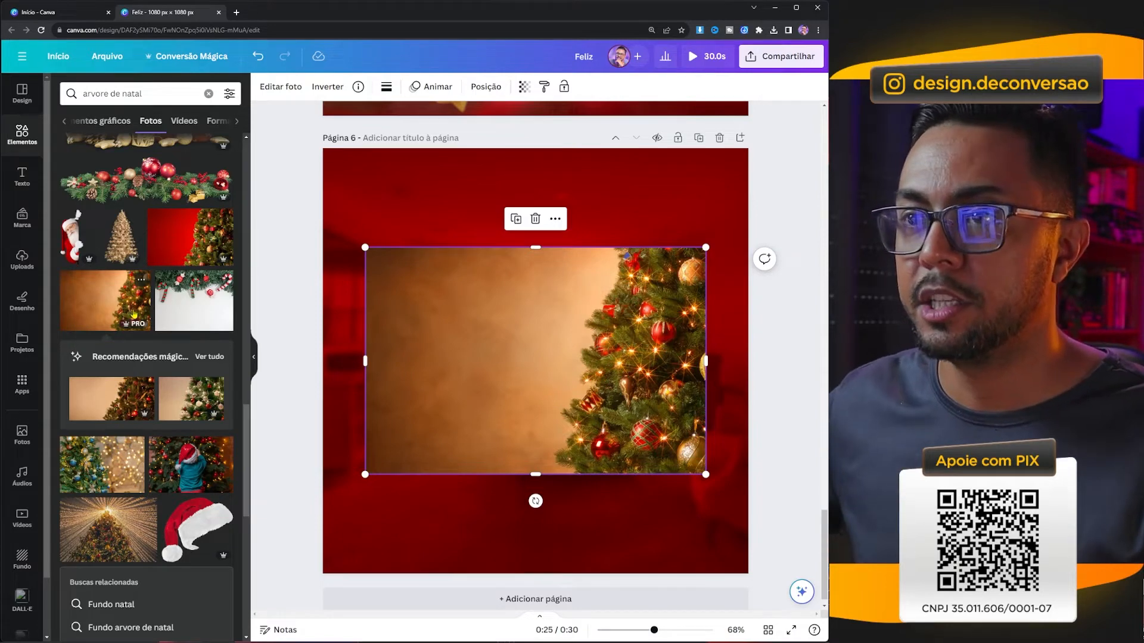
Step: Remove the tree photo's background and crop away the empty area beside the tree
click(278, 85)
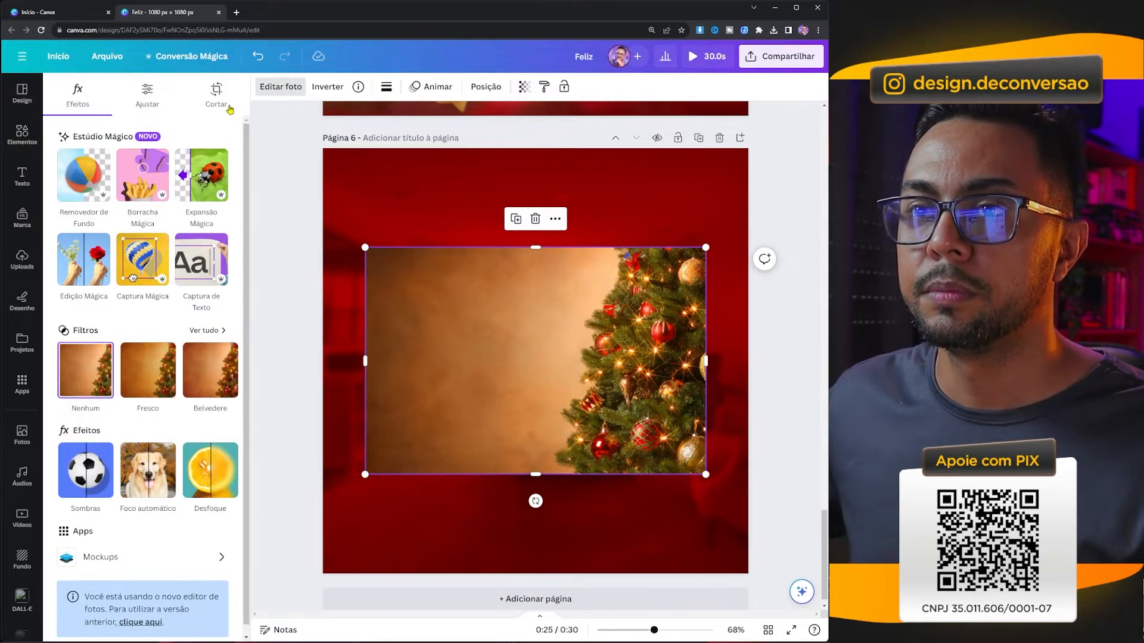
click(72, 181)
drag(365, 360, 543, 361)
Step: Flip the Christmas tree horizontally and place it in the page's upper-left corner
click(328, 93)
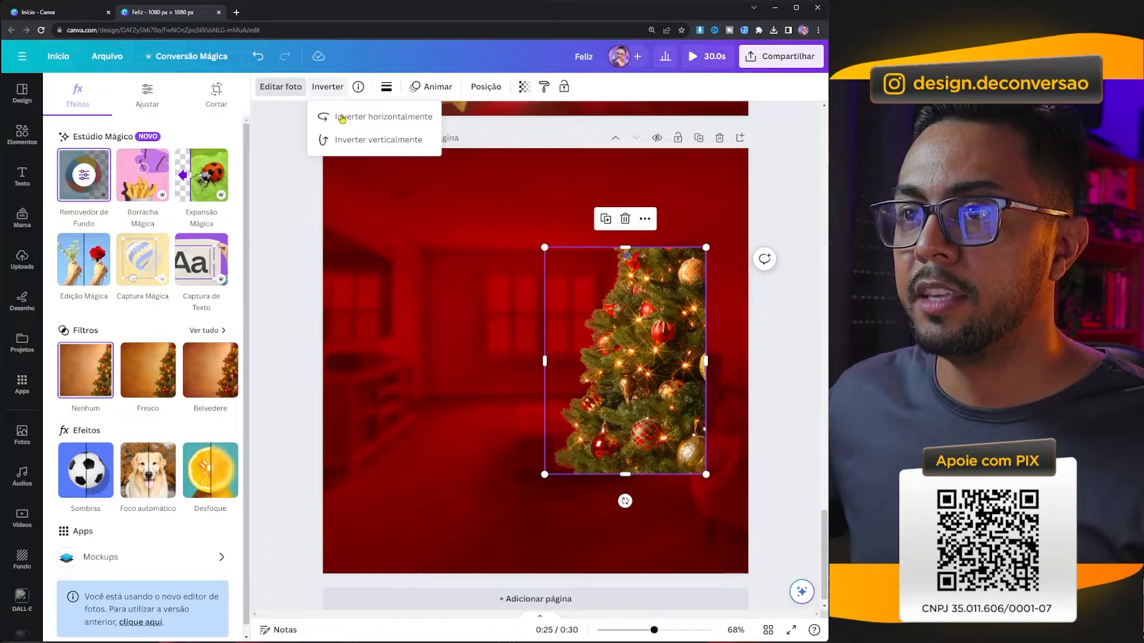
click(346, 116)
drag(590, 335, 371, 236)
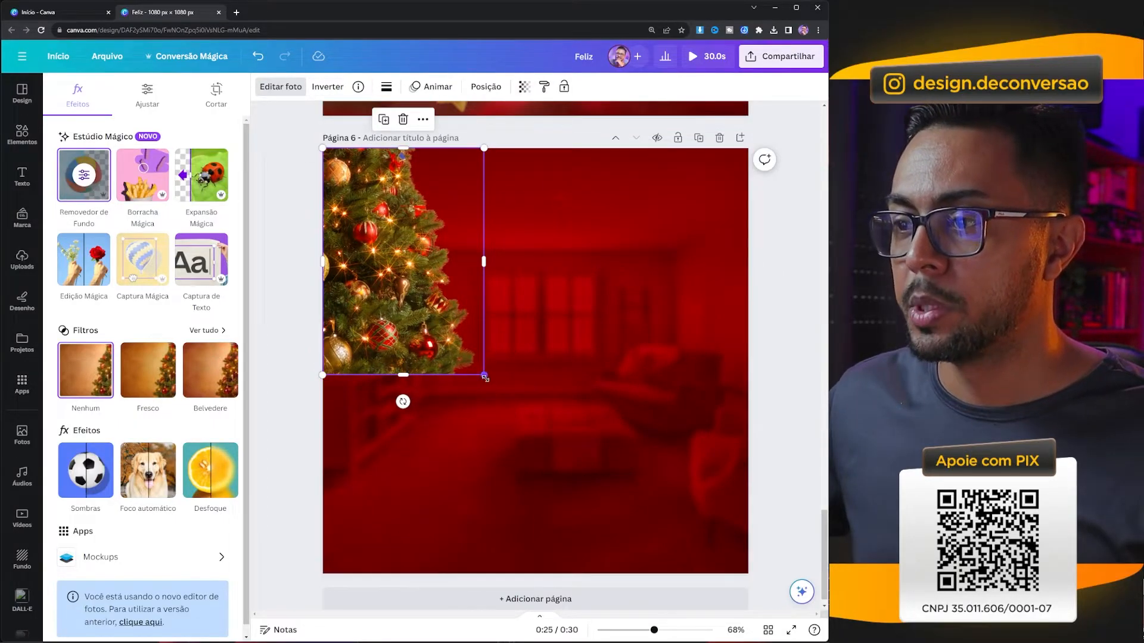
Step: Enlarge the tree to most of the page's height and shift it partly past the page's left edge
drag(485, 376, 593, 514)
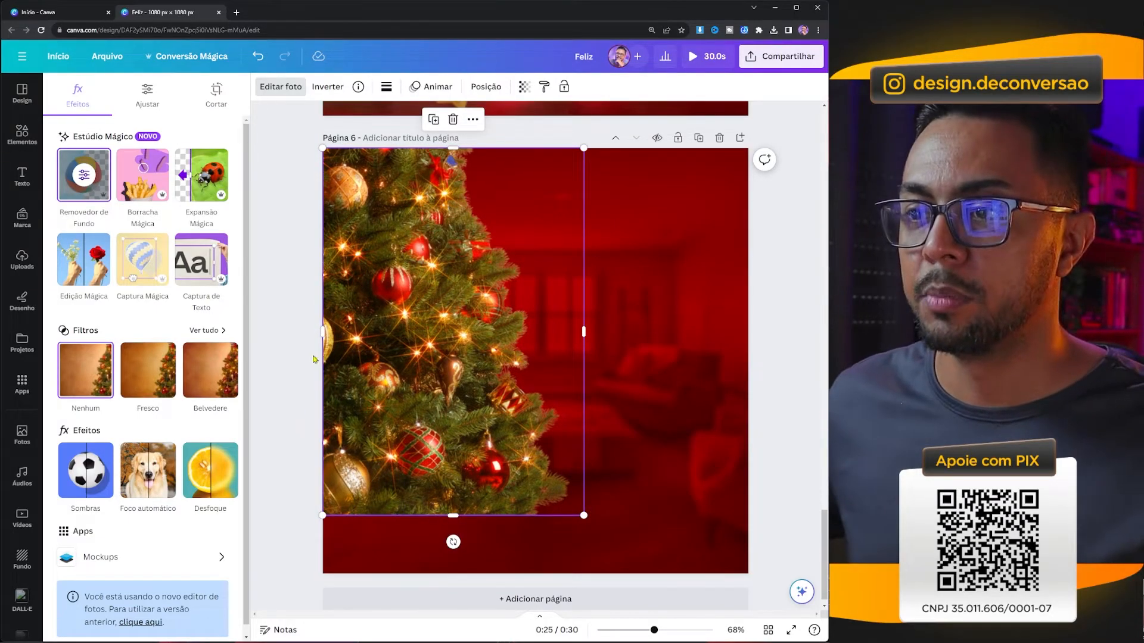
drag(404, 310, 358, 306)
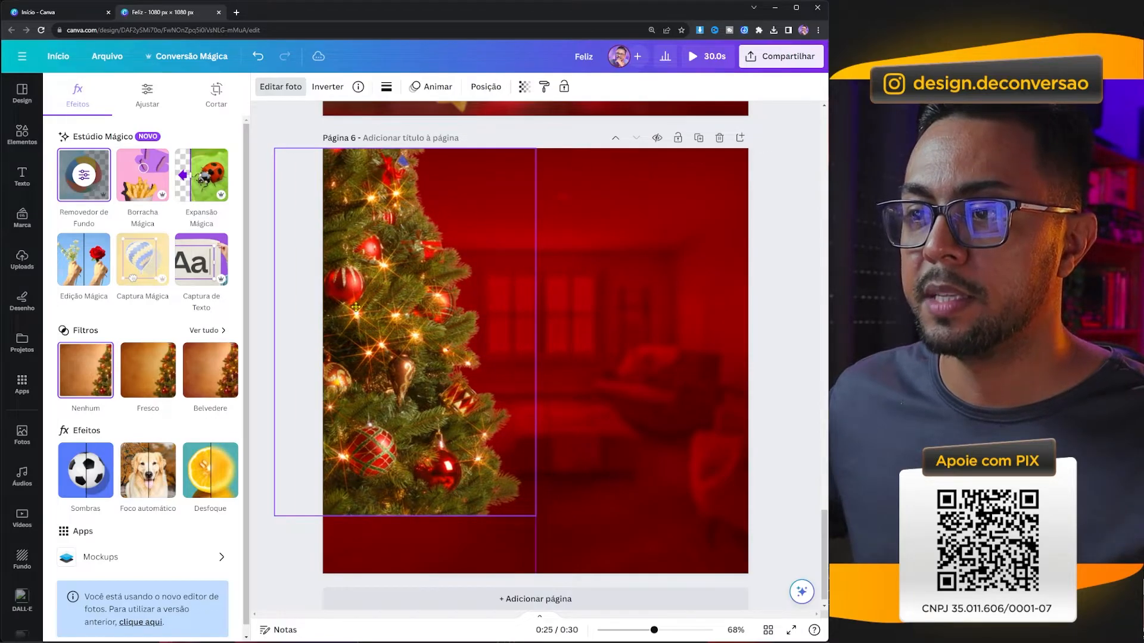
click(262, 320)
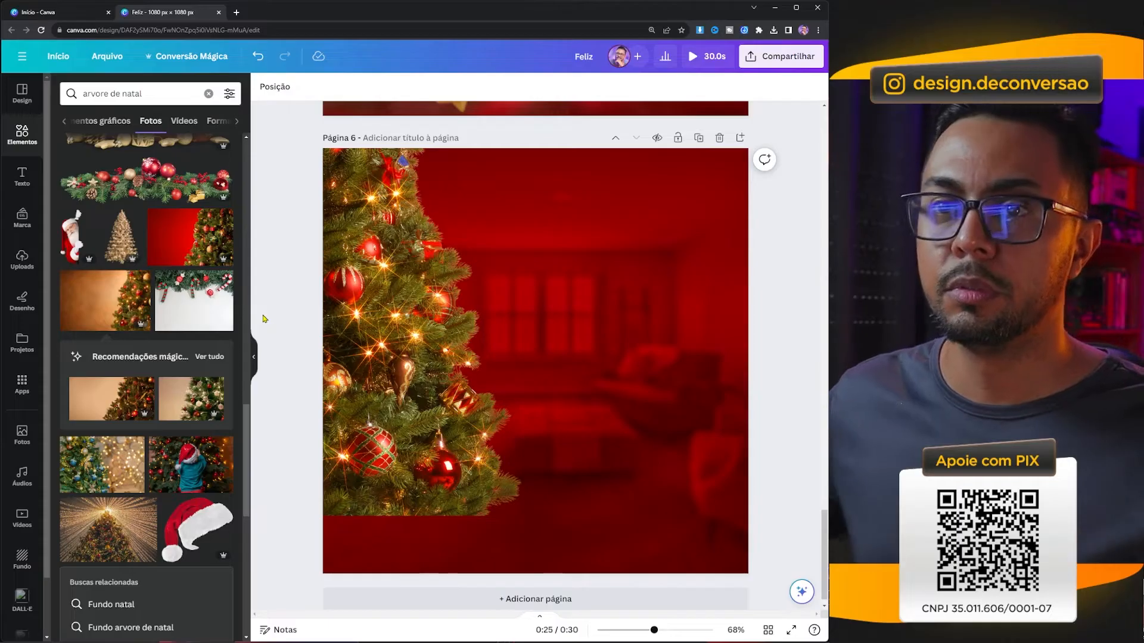
Step: Search the graphics for "flare", add the round golden light burst with rays to page 6 and enlarge it beyond the page's width
triple_click(158, 89)
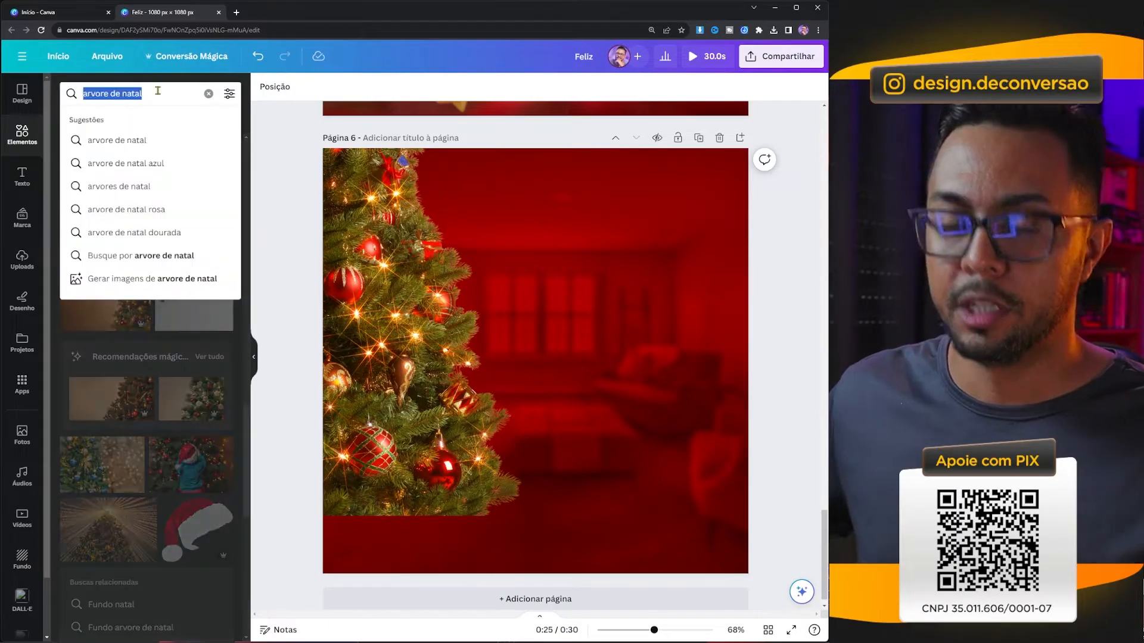
text(flare)
key(Return)
click(106, 122)
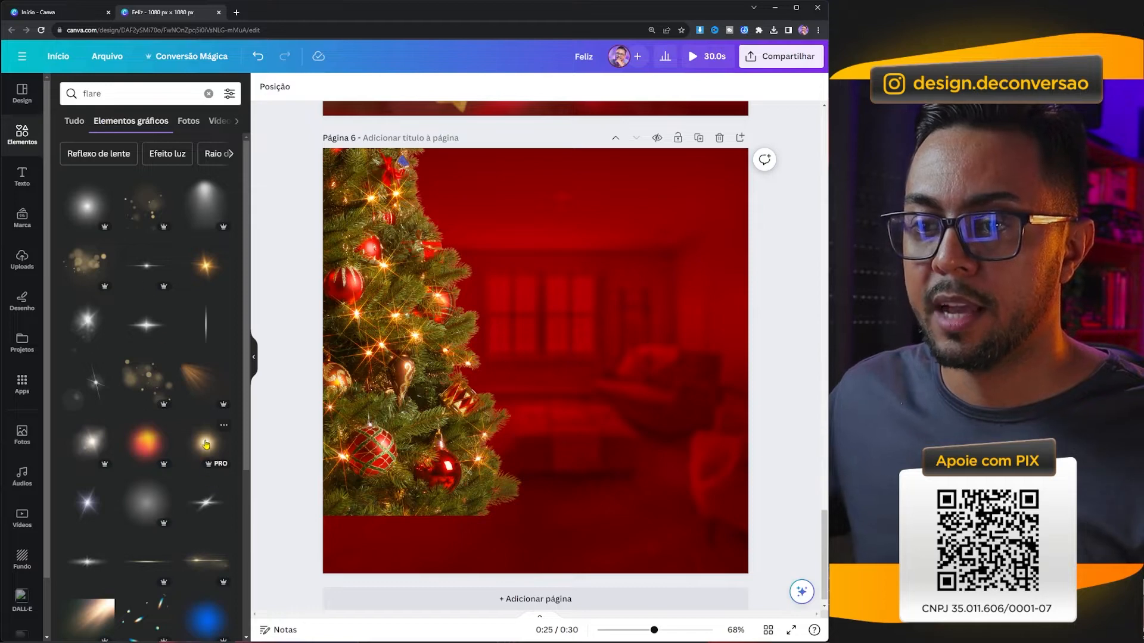
click(205, 443)
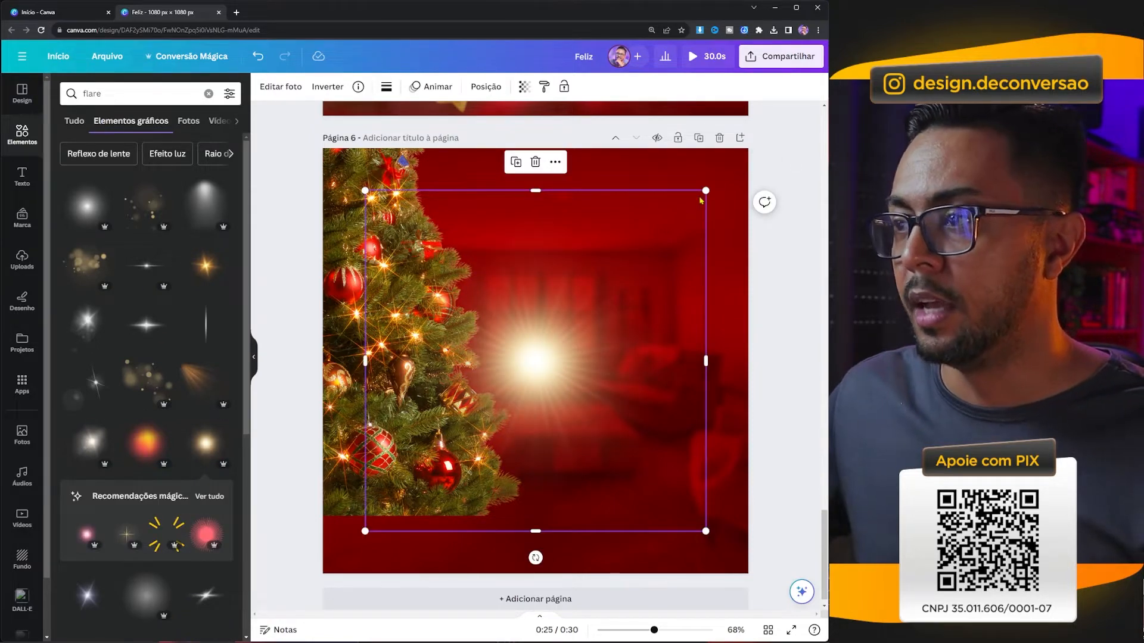
drag(705, 190, 792, 149)
drag(883, 14, 884, 12)
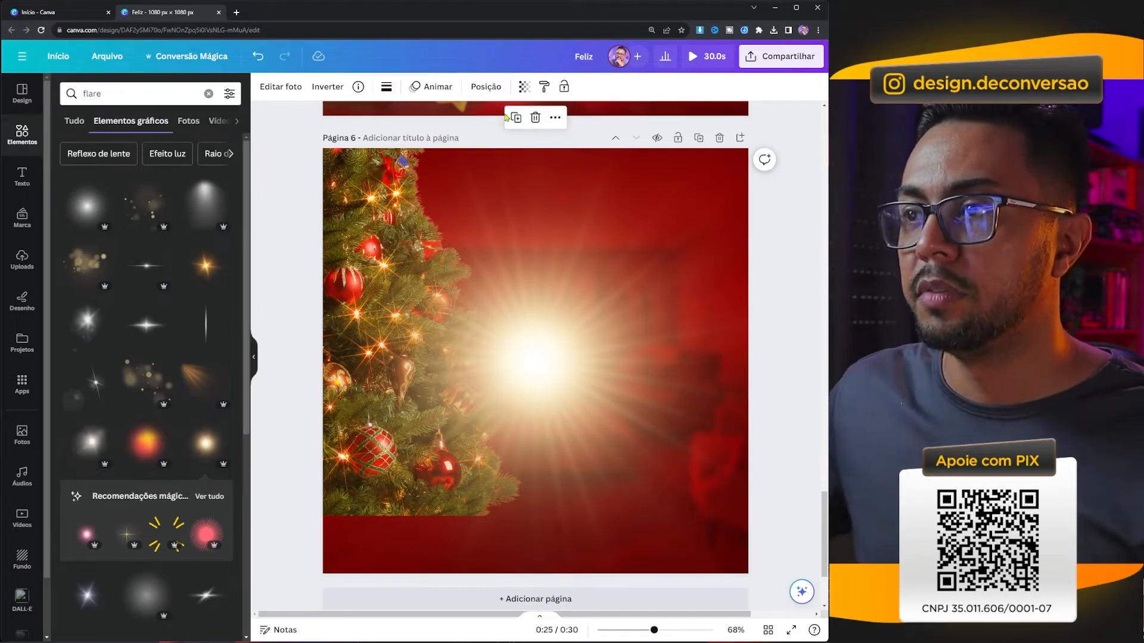
Step: Move the light burst behind the Christmas tree in the layer order and shift it so it glows from the tree's right edge
click(501, 88)
drag(88, 160, 87, 203)
drag(689, 302, 607, 256)
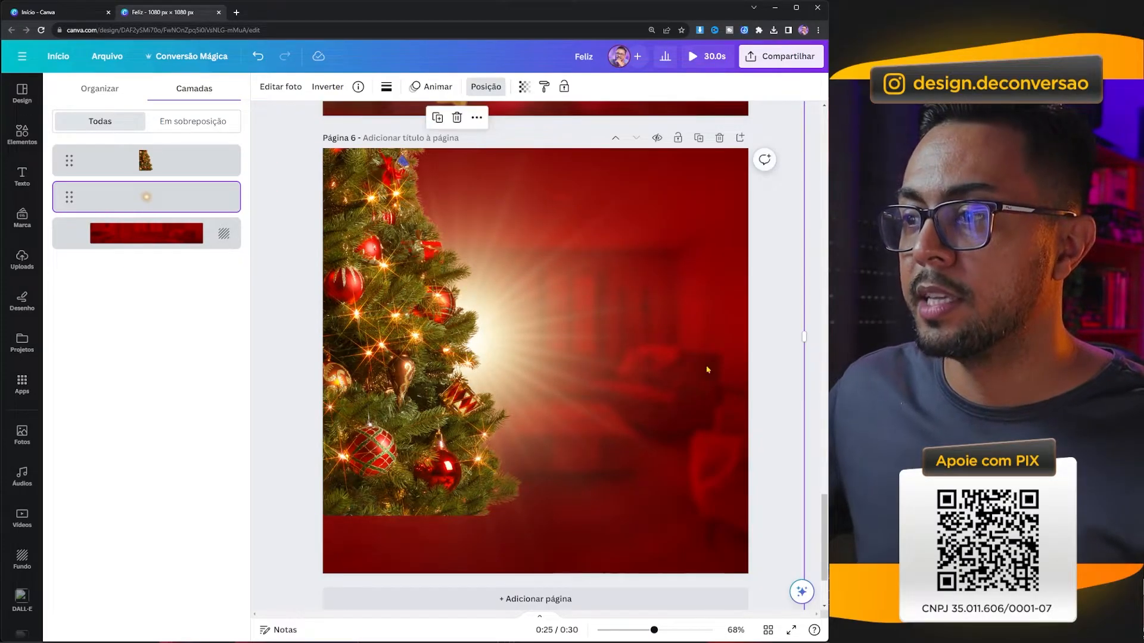
drag(651, 346, 638, 344)
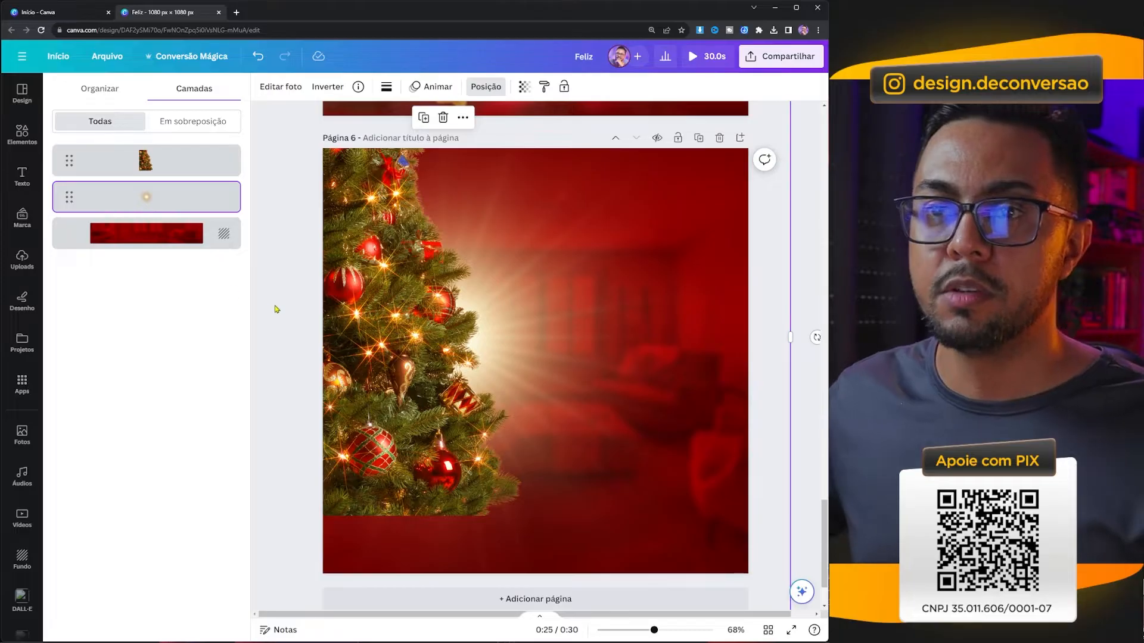
Step: Search the graphics for "bokeh", add the white scattered-particle overlay and size it to the full page width
click(28, 134)
click(134, 95)
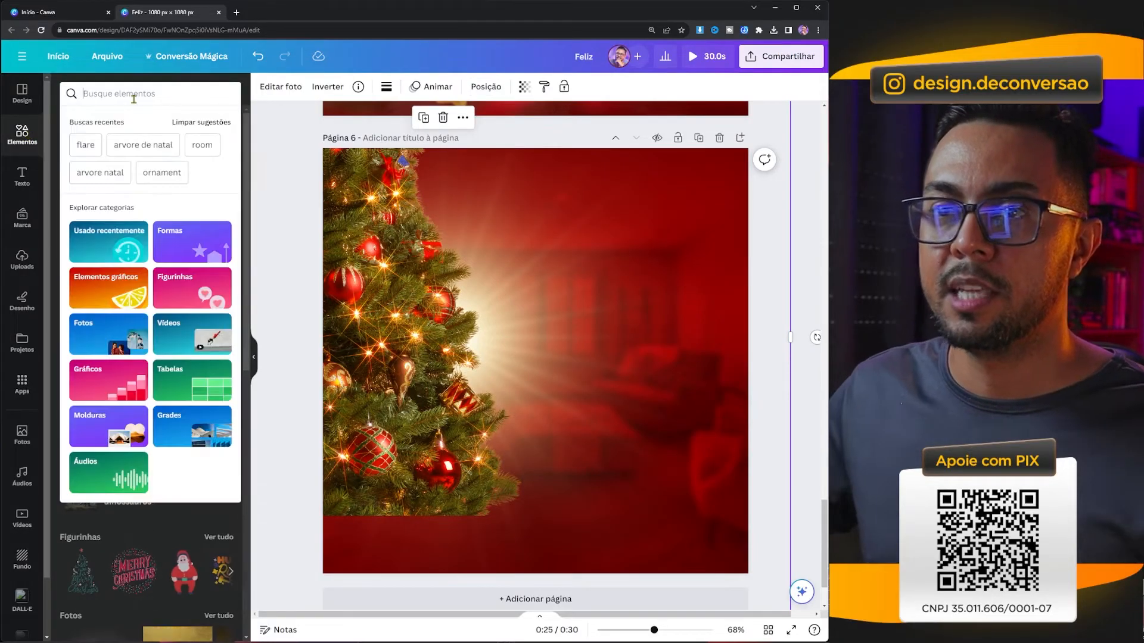
text(bokeh)
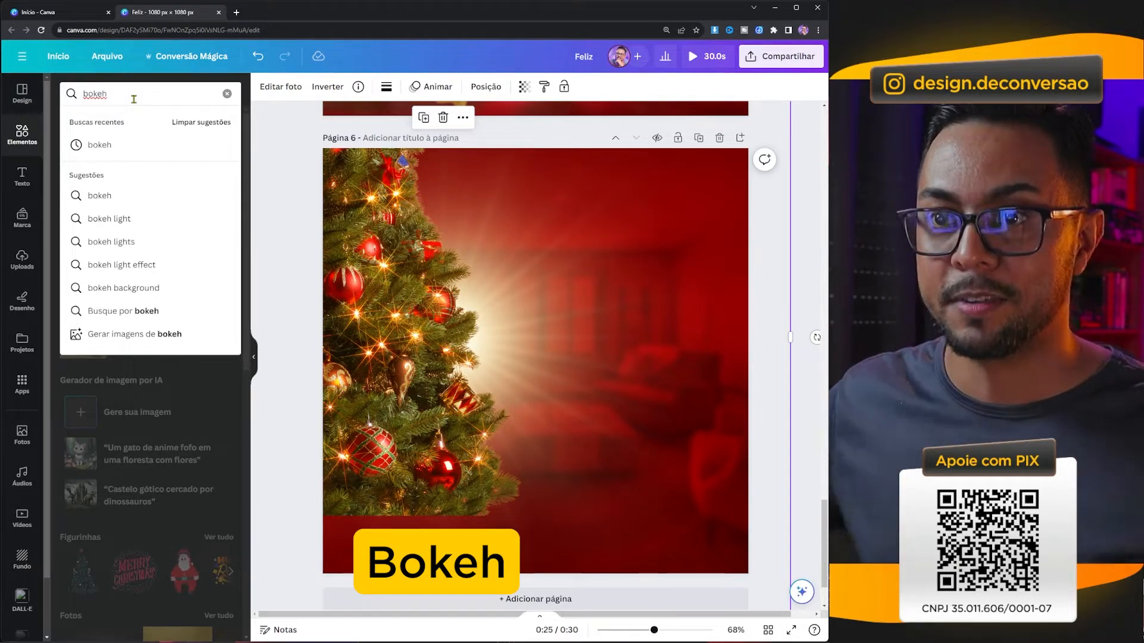
key(Return)
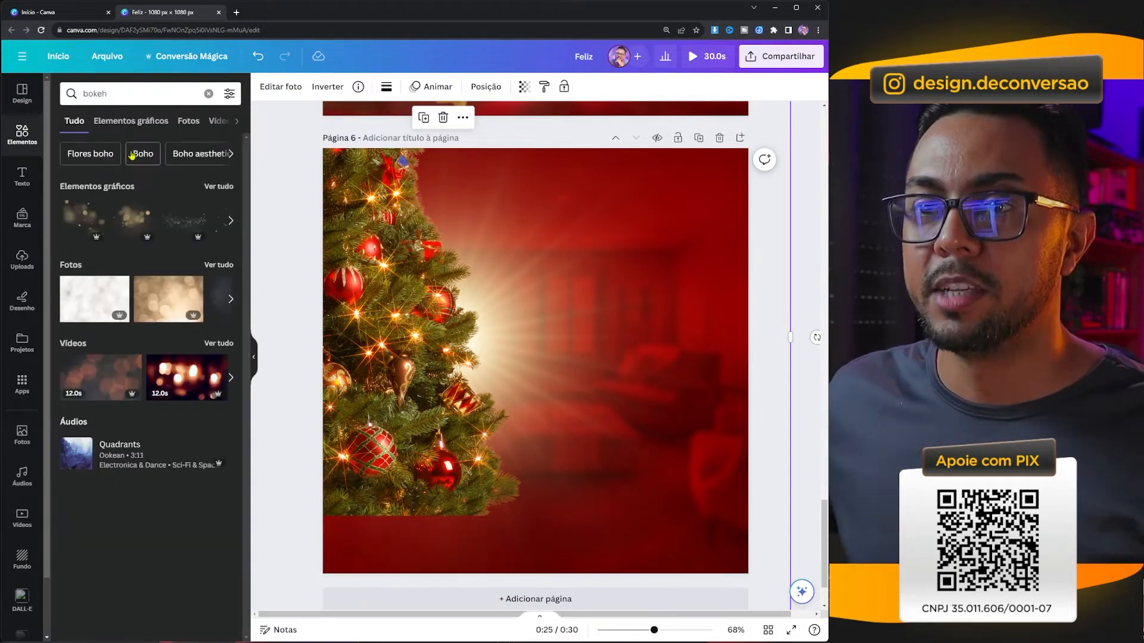
click(127, 121)
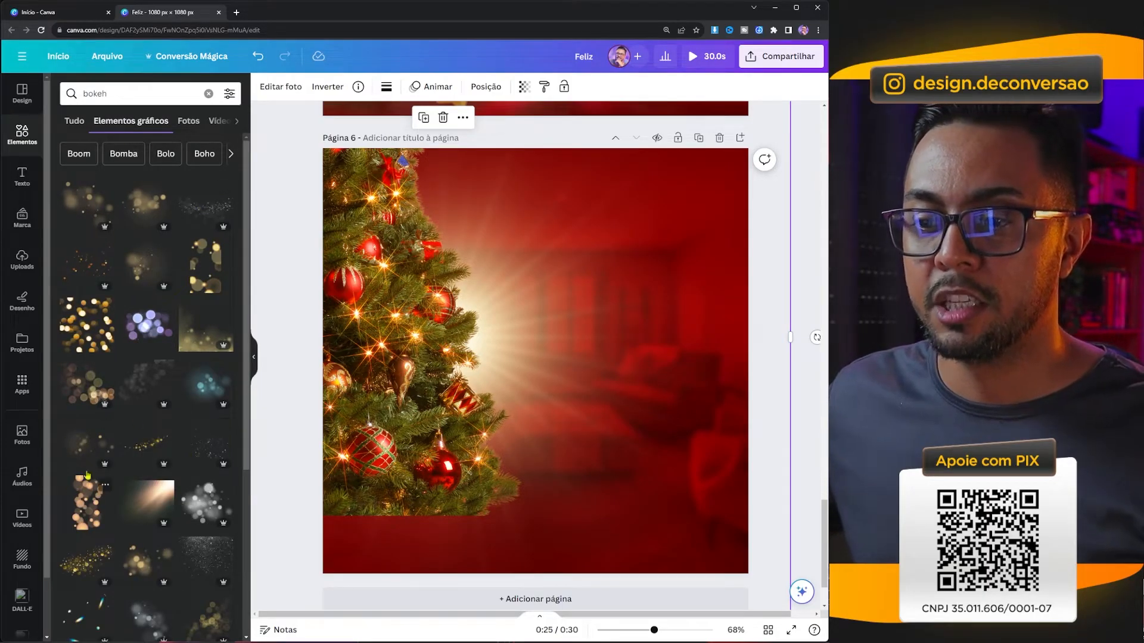
click(206, 208)
drag(760, 351, 760, 378)
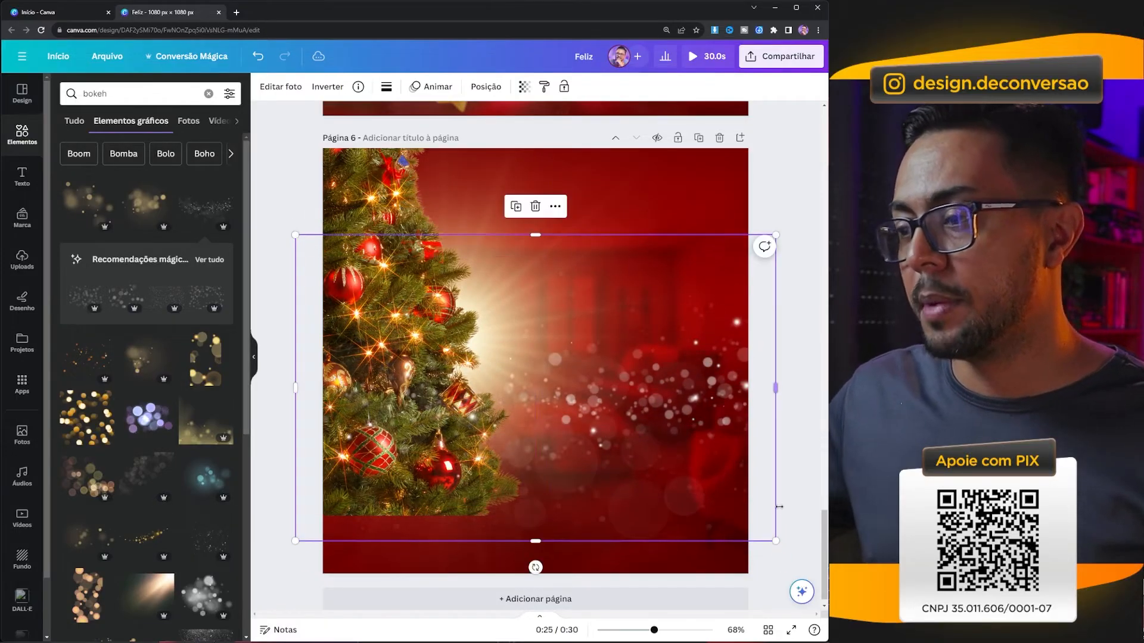
drag(775, 539, 743, 532)
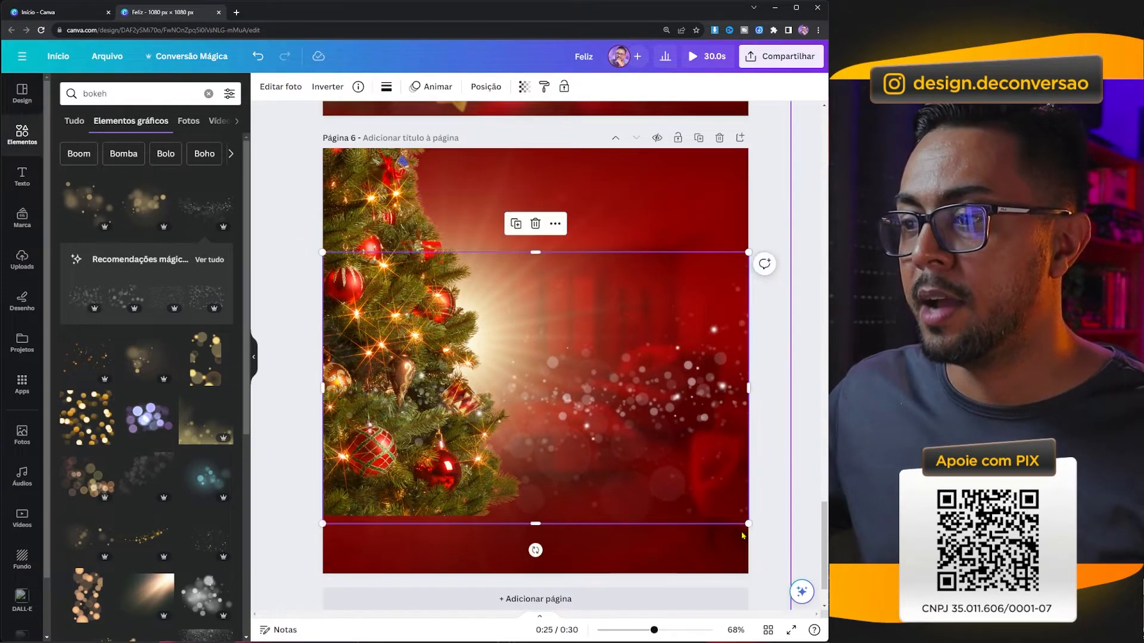
Step: Reduce the bokeh overlay's transparency value to about 51
click(523, 88)
drag(513, 136, 478, 136)
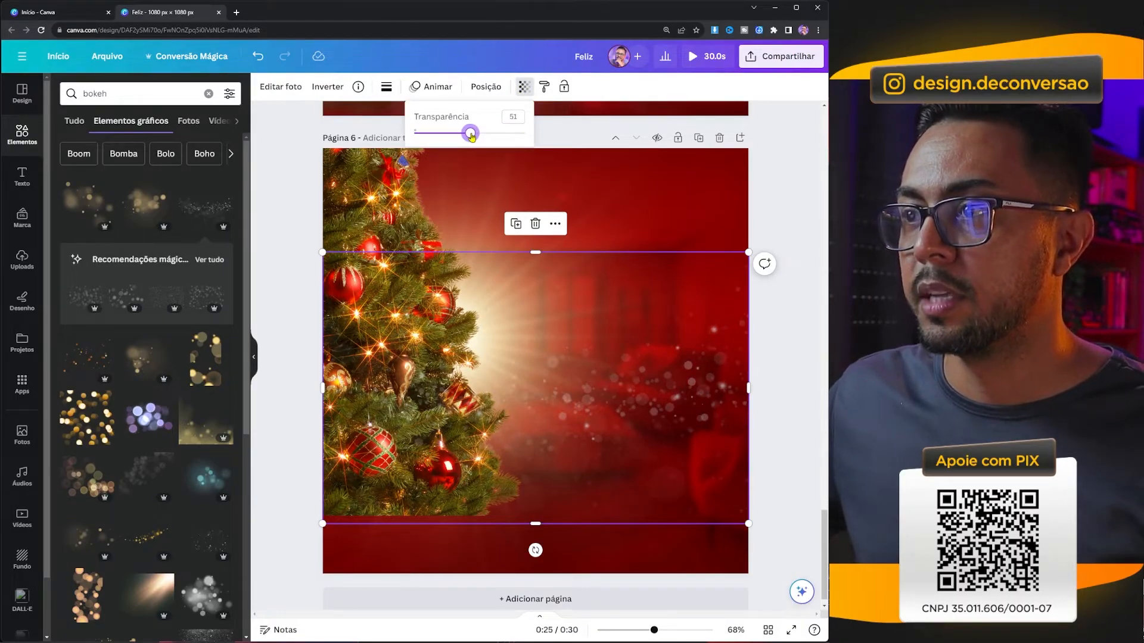
click(272, 152)
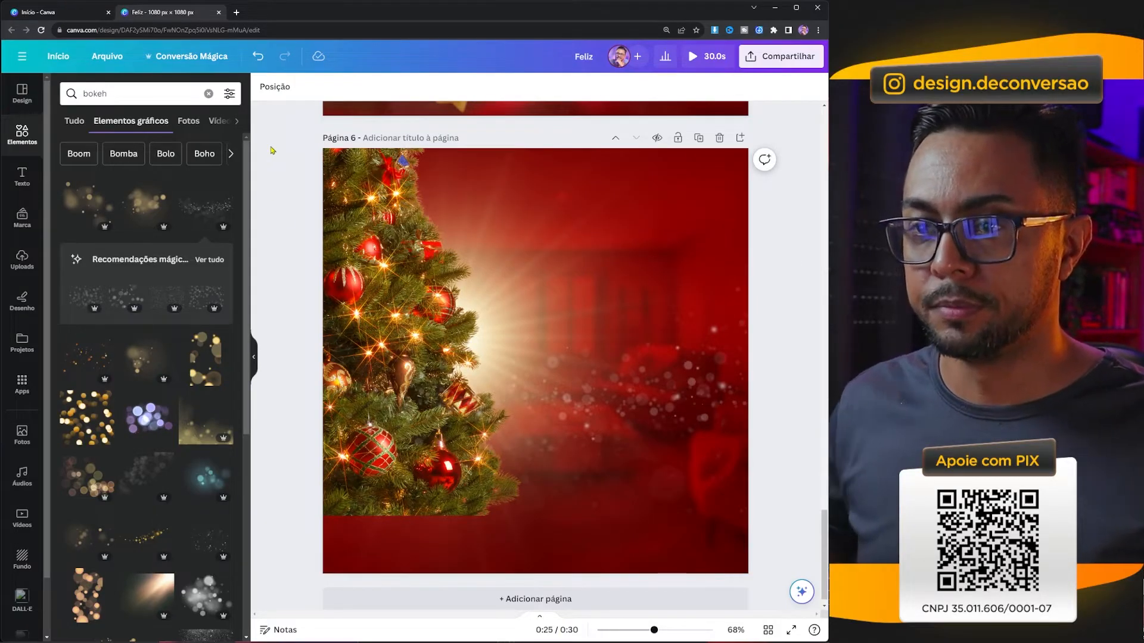
Step: Search the photos for "christmas" and add the horizontal garland with red baubles, pine cones and a gold ball
click(117, 94)
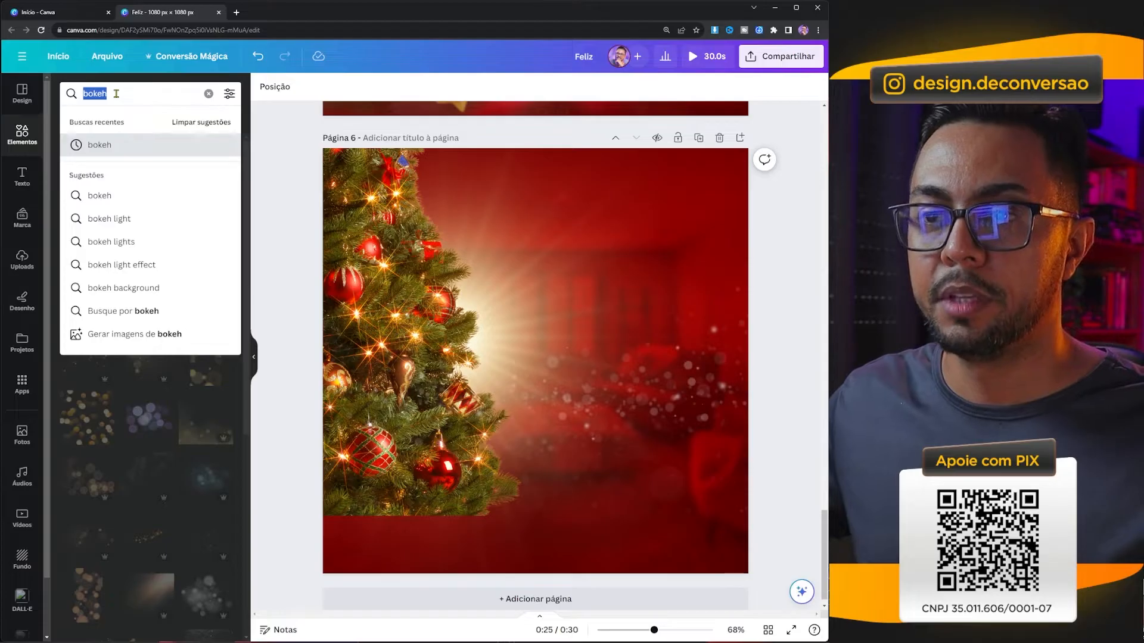
text(christmas)
key(Return)
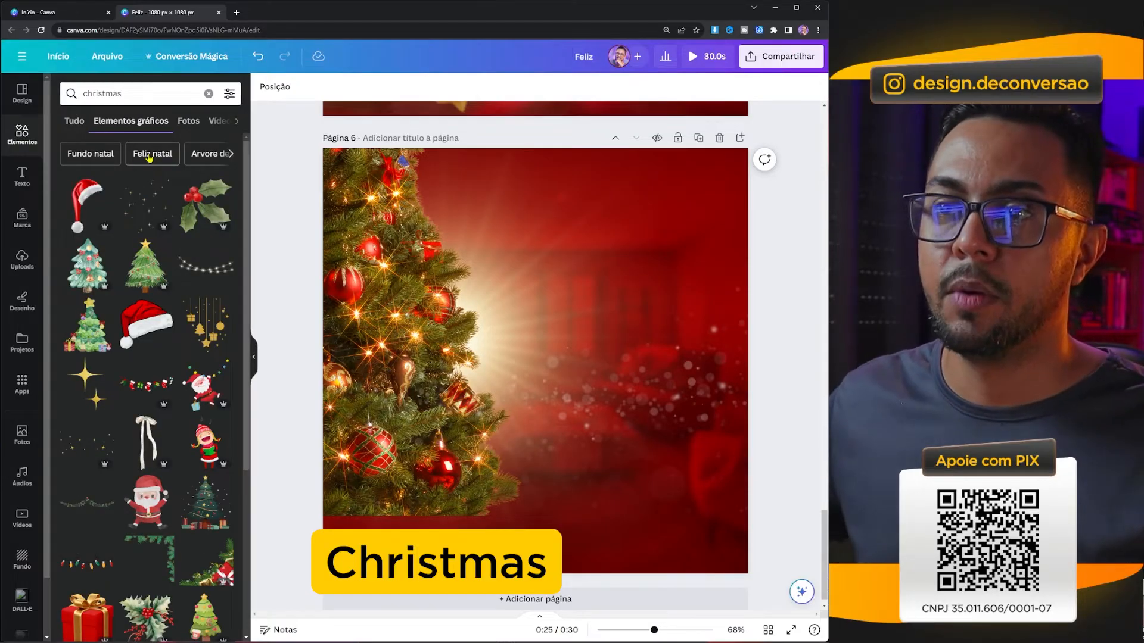
click(189, 123)
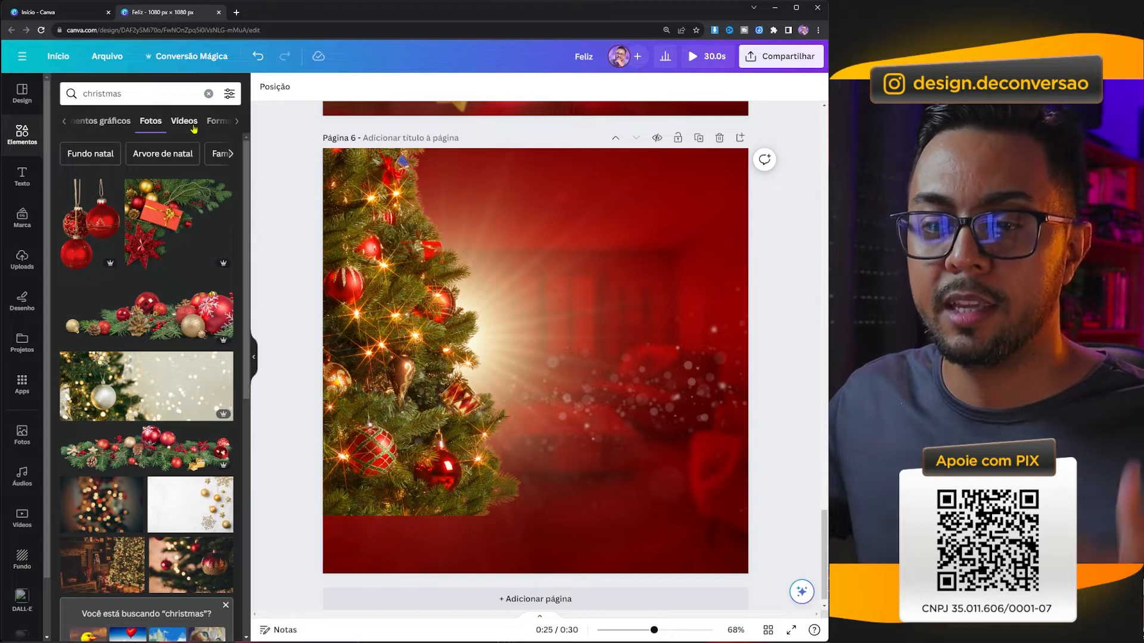
click(132, 322)
Step: Enlarge the garland beyond the page's width, place it along the page's bottom edge and rotate it slightly counterclockwise
drag(646, 376, 572, 528)
drag(635, 439, 846, 357)
drag(623, 462, 551, 472)
mouse_move(667, 480)
mouse_down()
mouse_move(667, 467)
mouse_move(674, 480)
mouse_up()
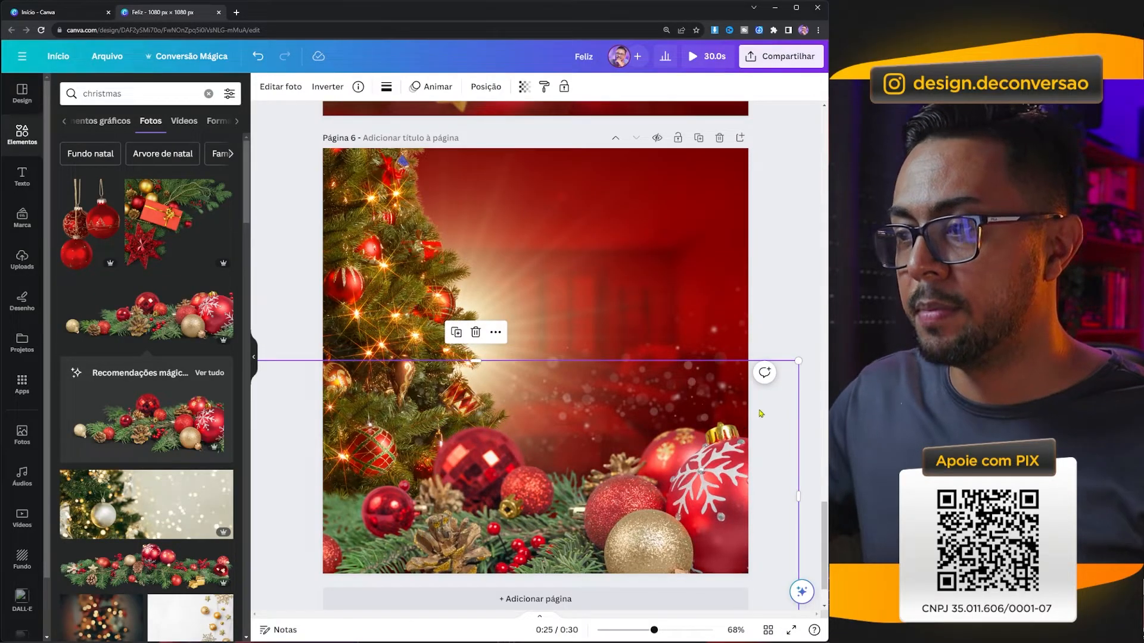
scroll(470, 582, down, 2)
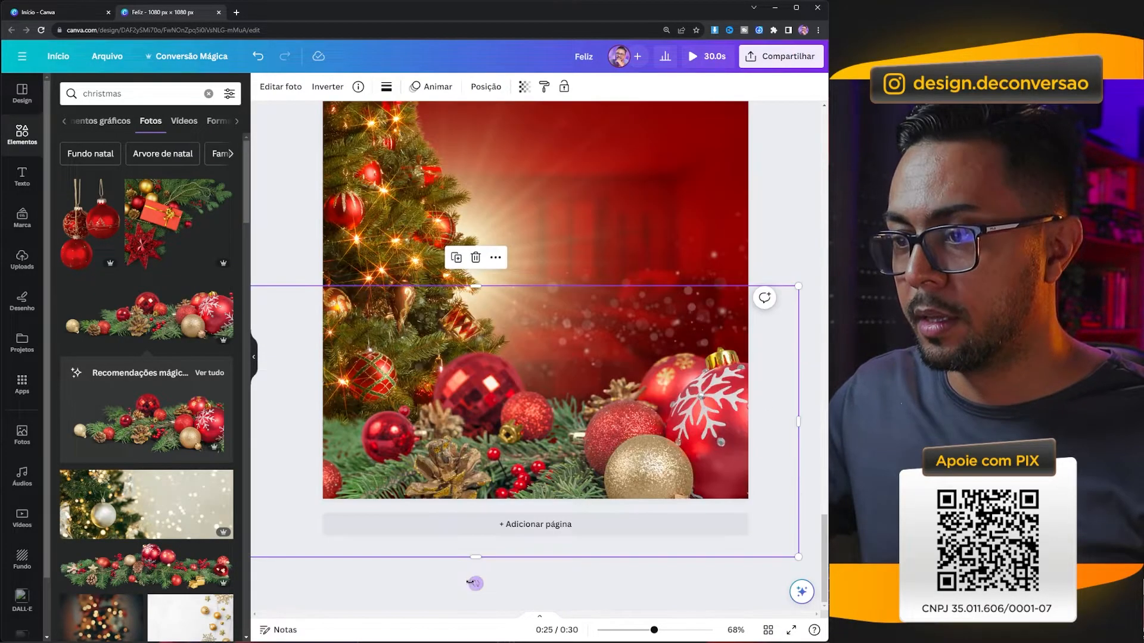
drag(475, 583, 492, 584)
Step: Blur the whole garland image with intensity 49 and lower it slightly on the page
click(285, 87)
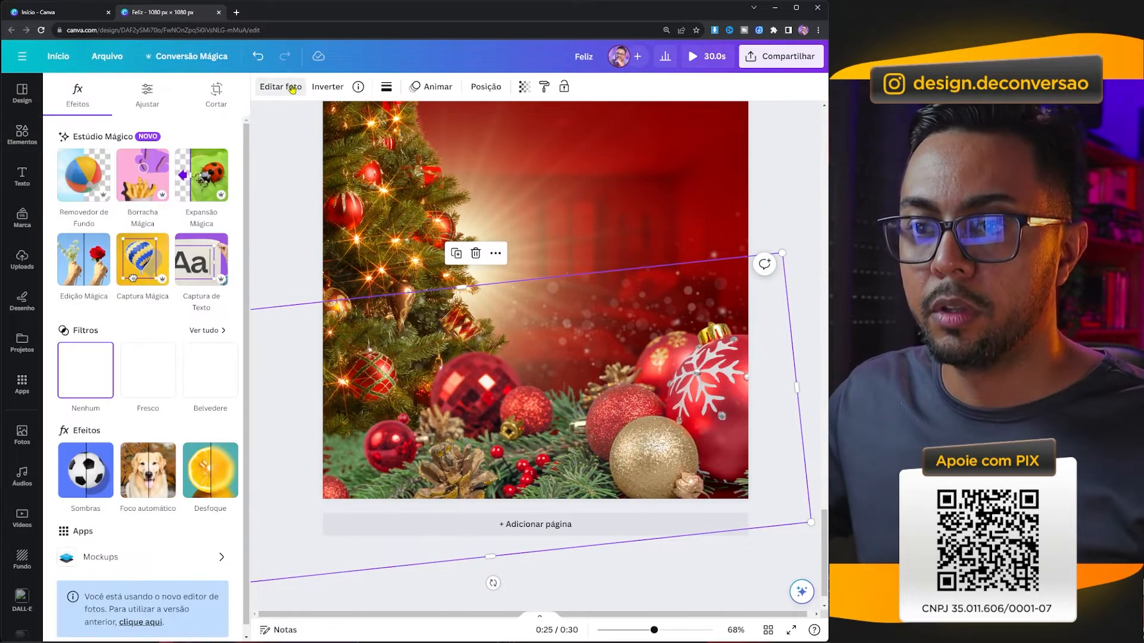
click(201, 470)
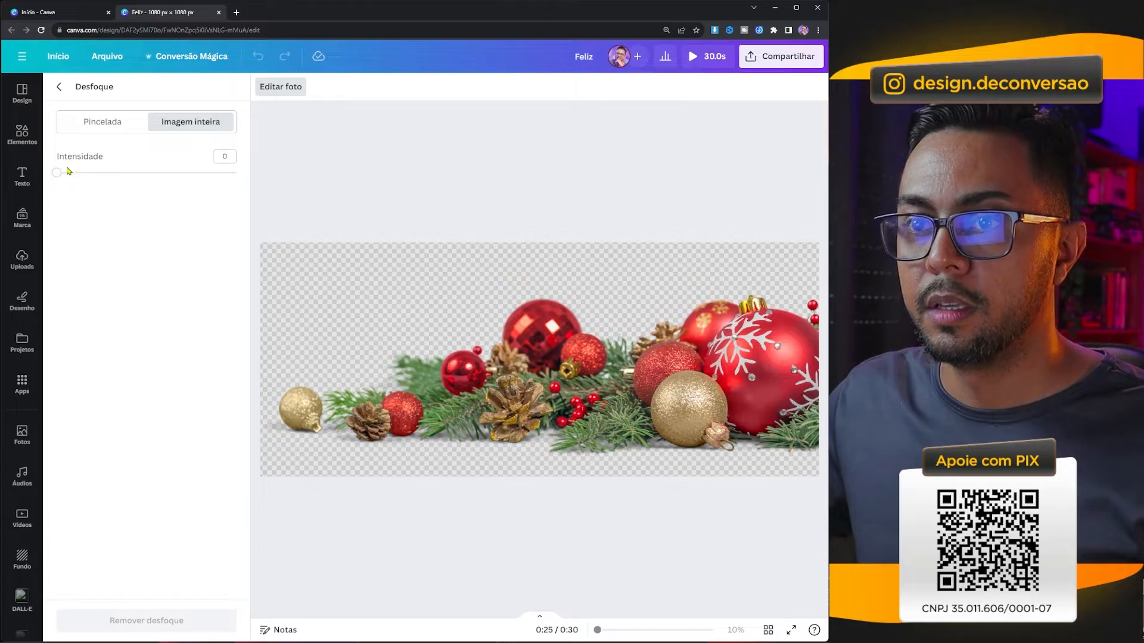
drag(70, 178, 146, 178)
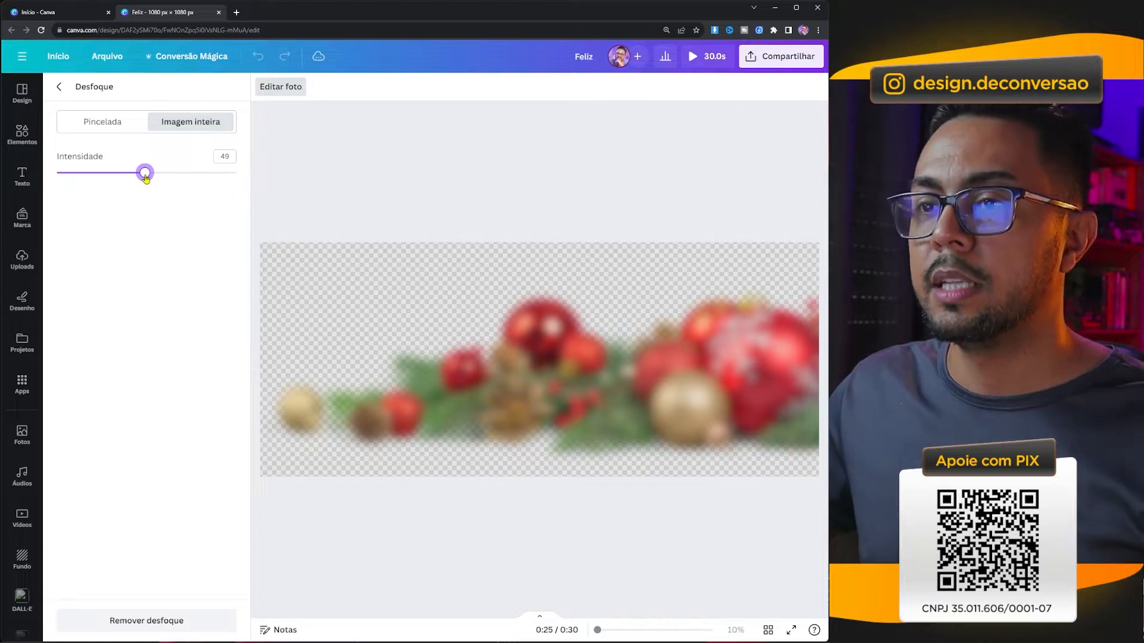
click(59, 94)
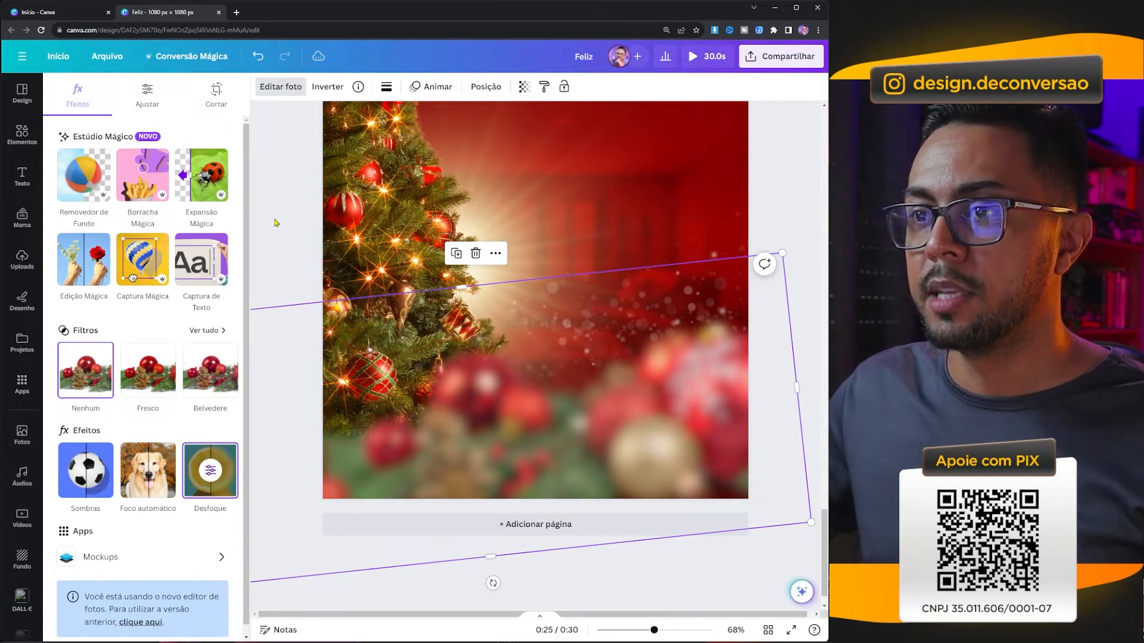
drag(703, 376, 704, 391)
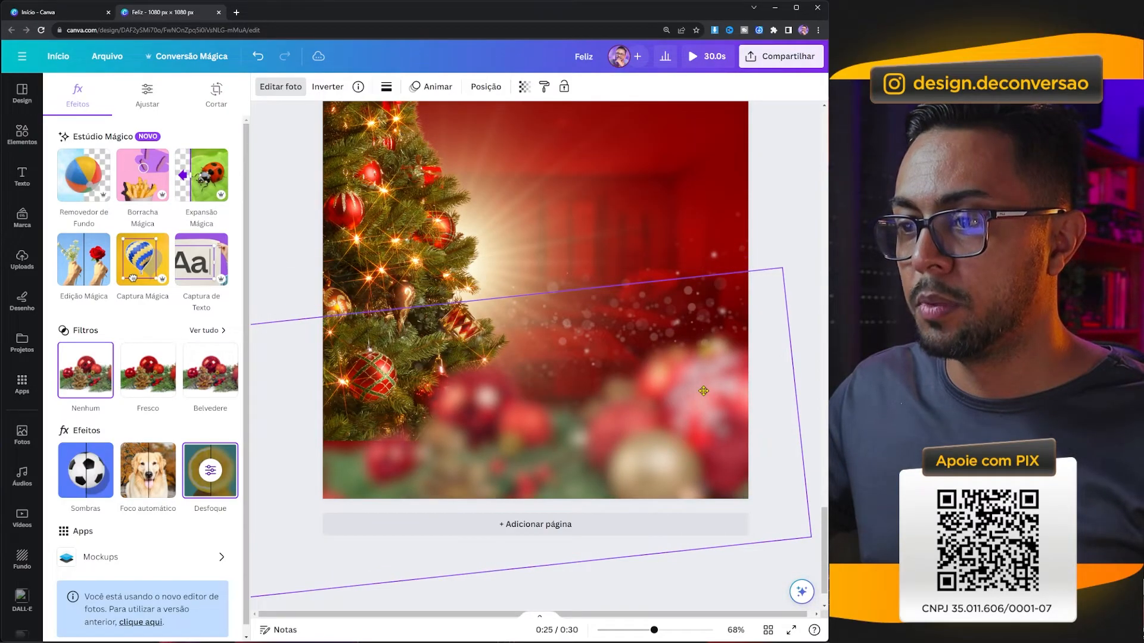
Step: Enlarge the Christmas tree slightly so its base sits behind the garland and nudge it toward the page's left edge
click(411, 238)
drag(536, 502, 546, 519)
drag(365, 154, 360, 154)
click(277, 125)
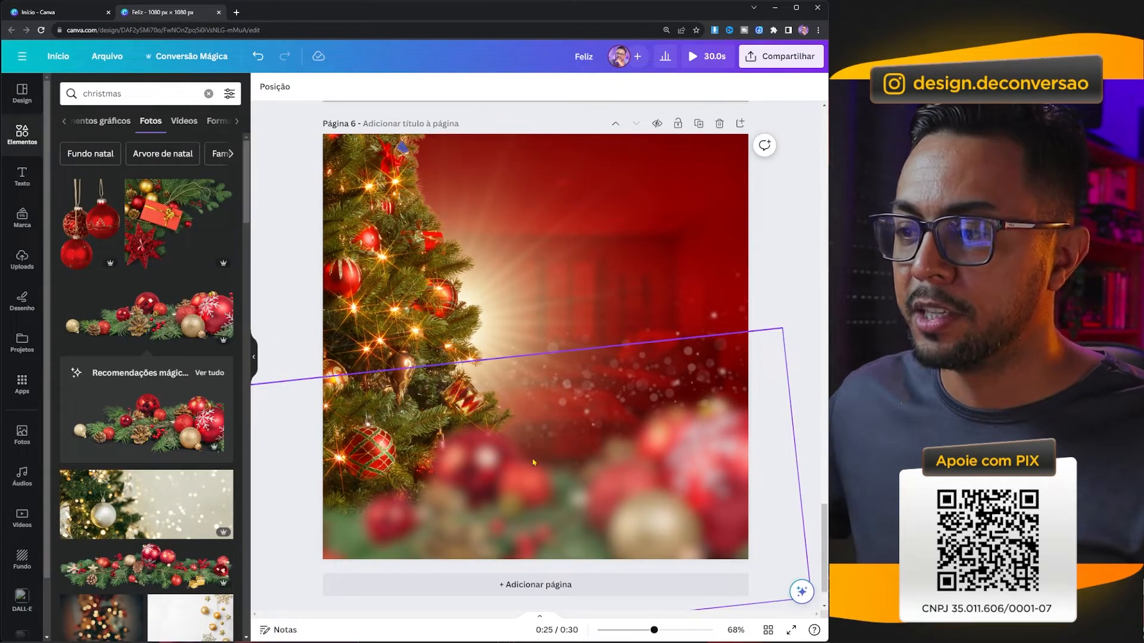
Step: Add a square shape to the page and fill it with the solid dark red #6D0000
click(208, 94)
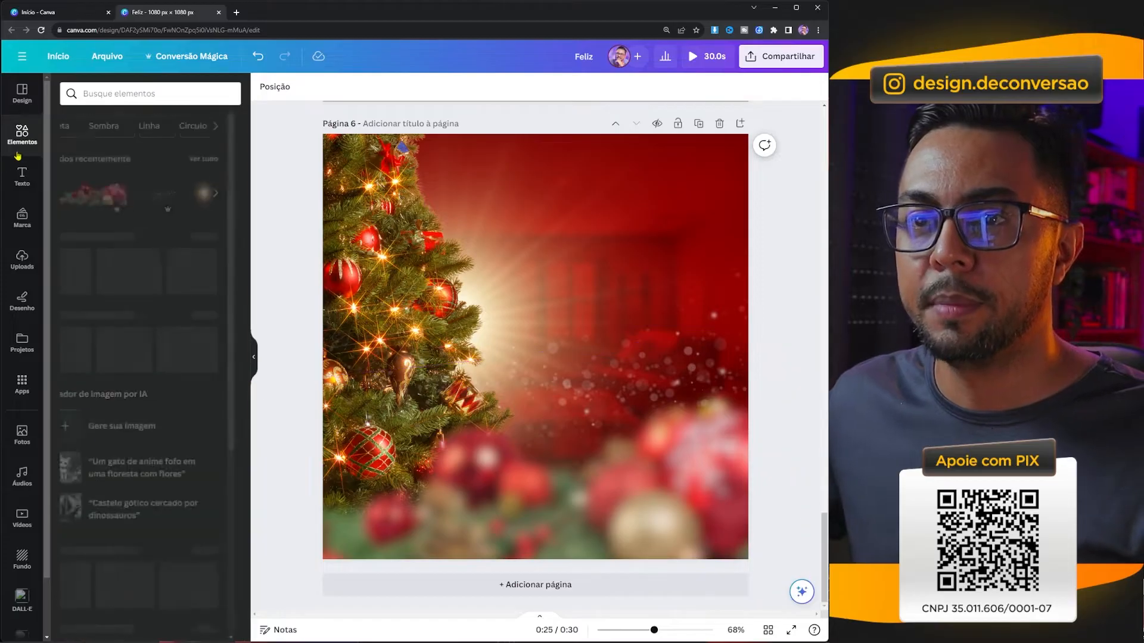
click(73, 278)
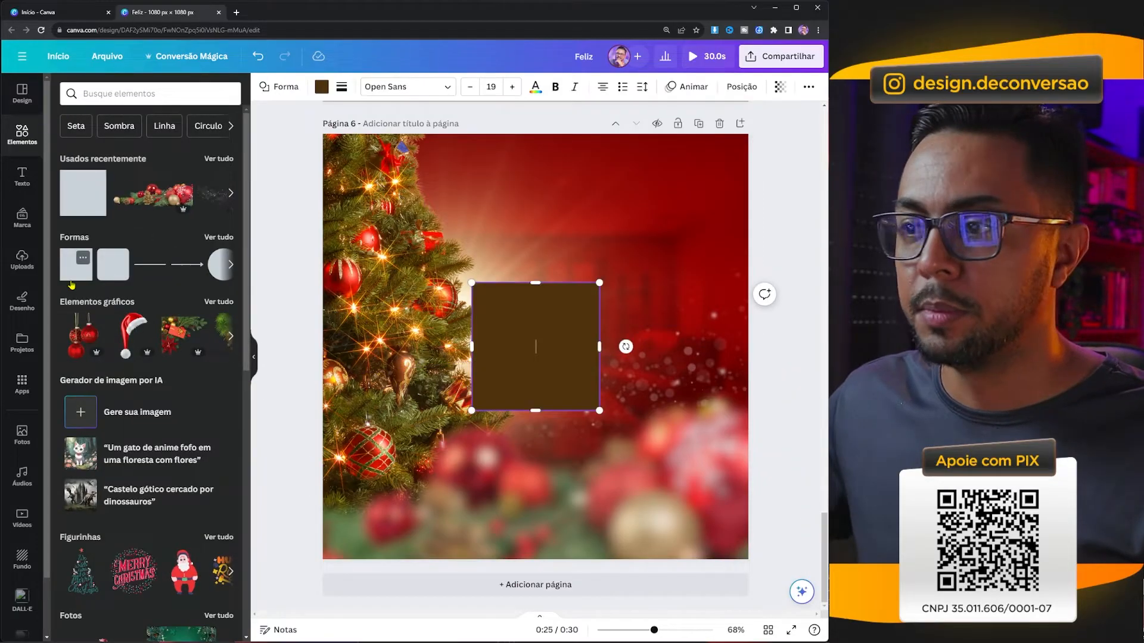
click(321, 86)
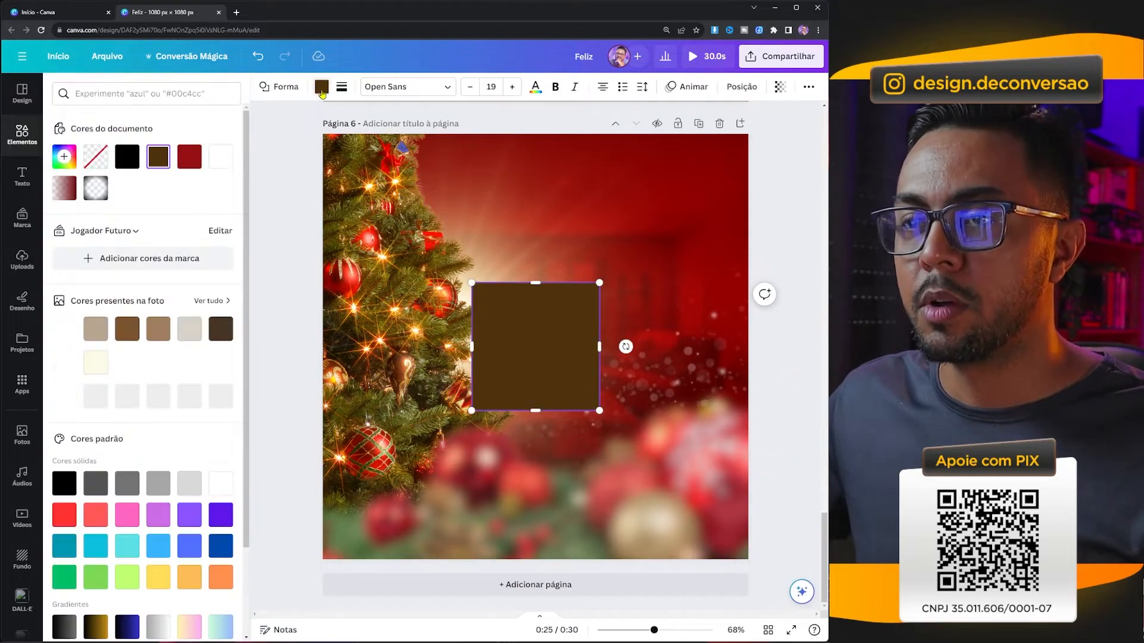
click(65, 156)
drag(78, 284, 47, 288)
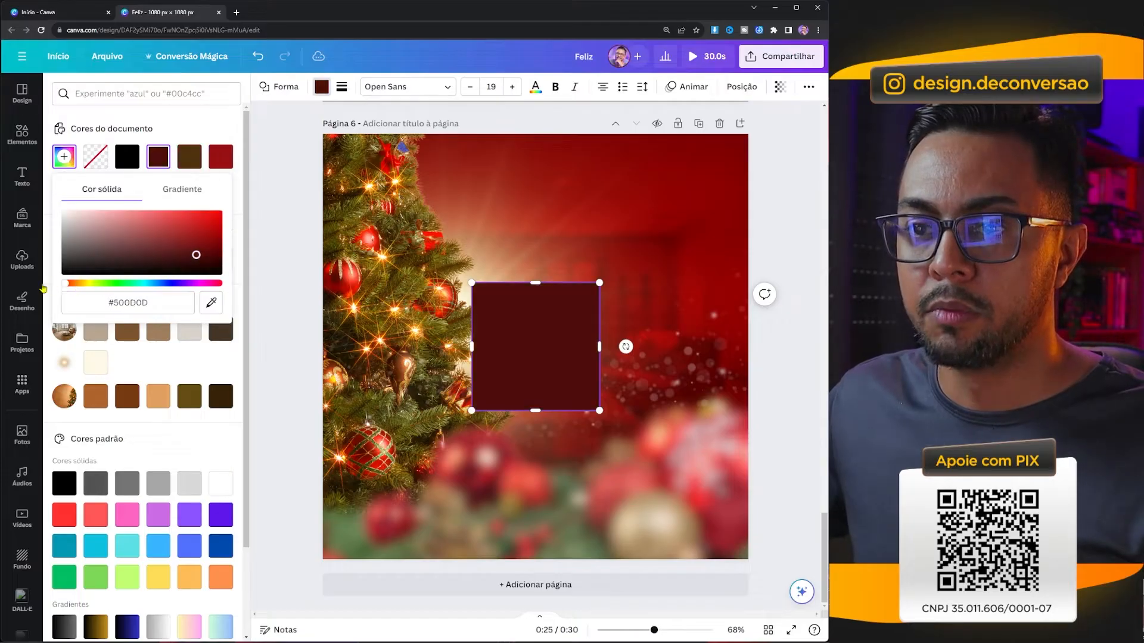
drag(196, 255, 219, 238)
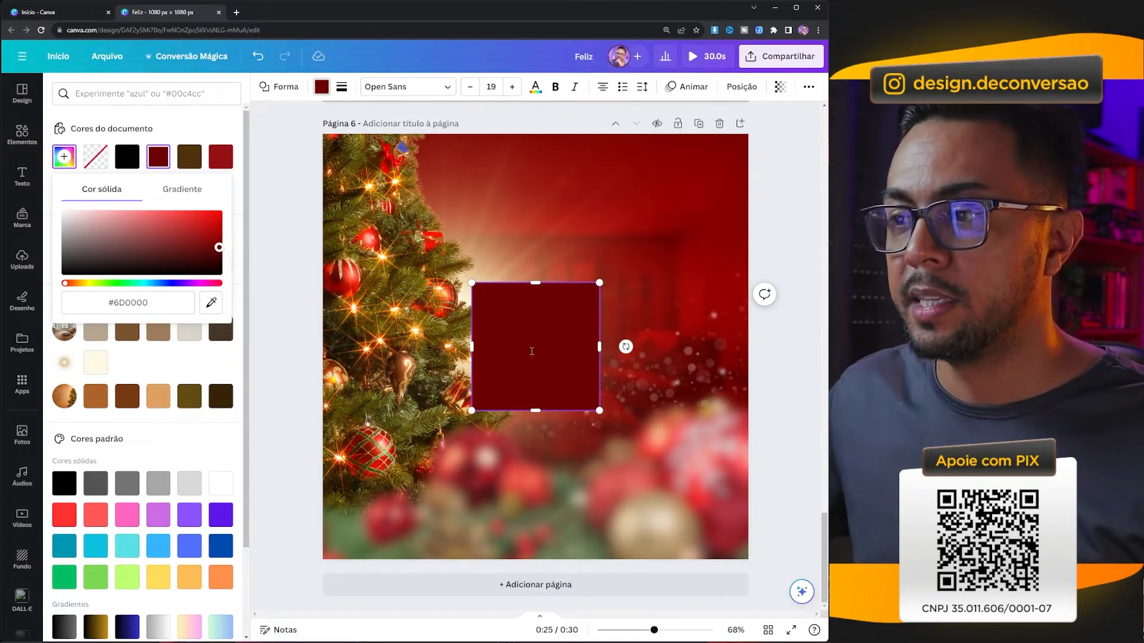
Step: Change the square's fill to a gradient with three colour stops, all set to #6D0000
click(96, 303)
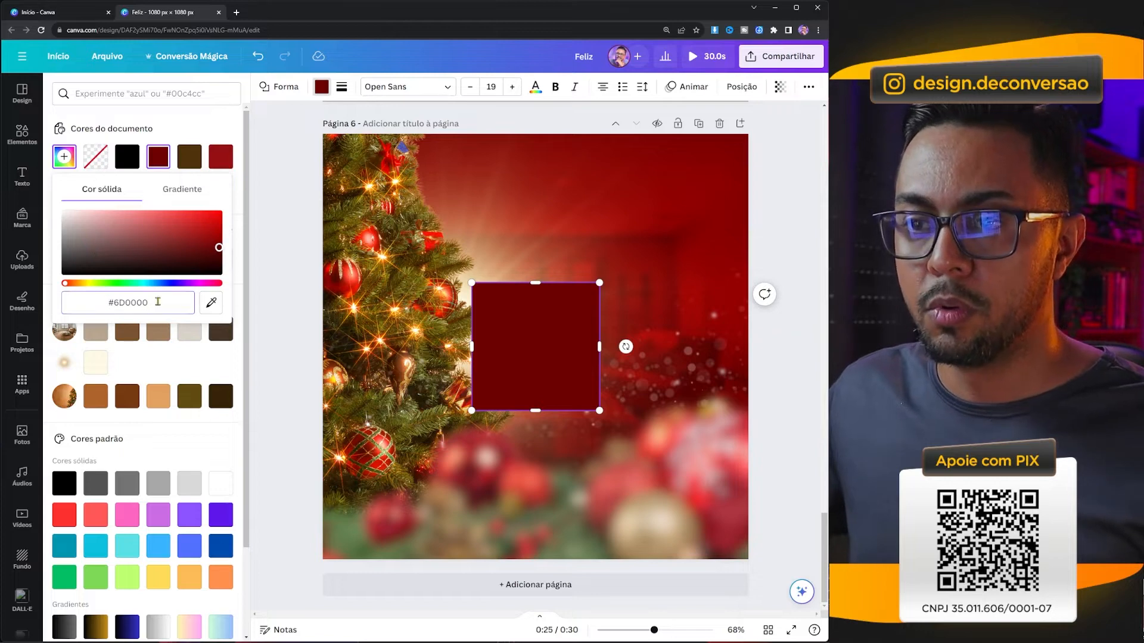
click(180, 190)
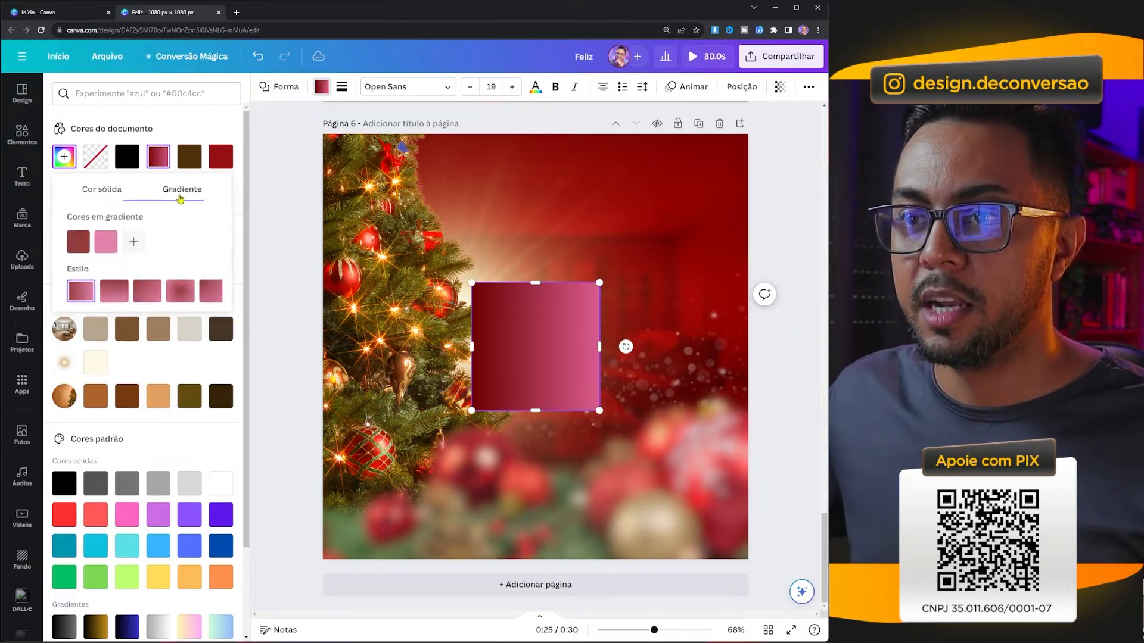
click(103, 243)
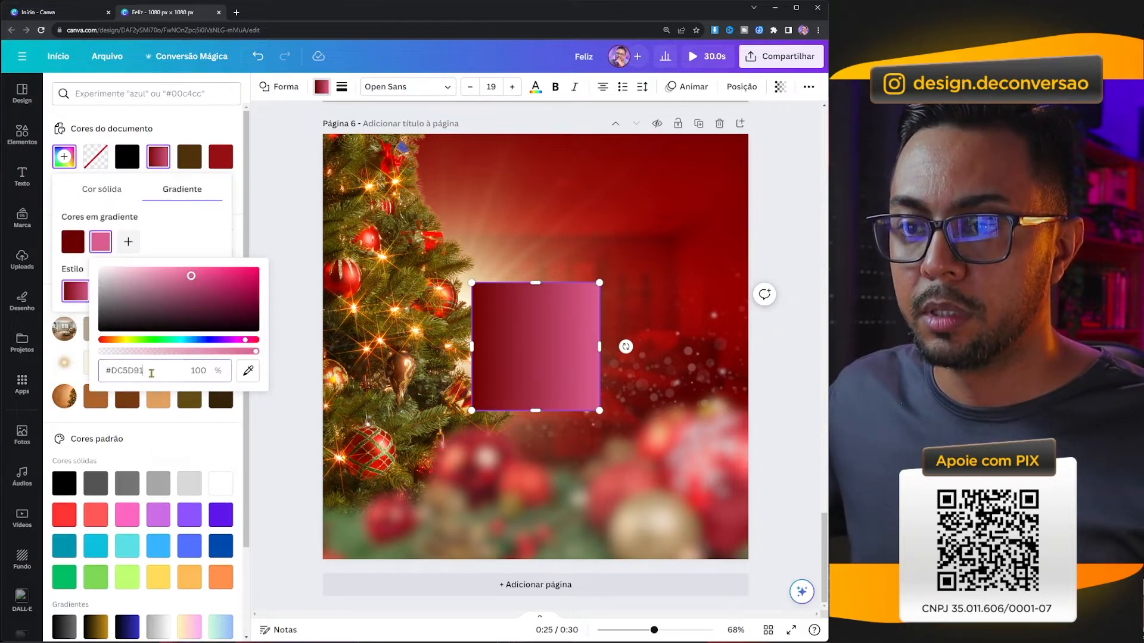
text(#6D0000)
click(128, 241)
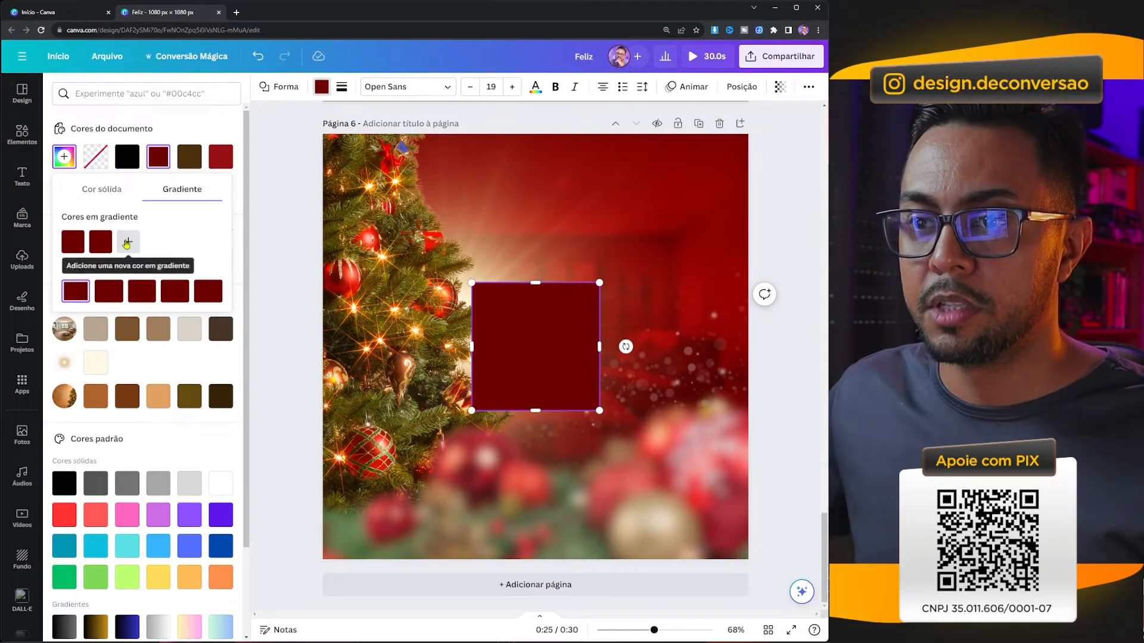
click(128, 241)
click(199, 239)
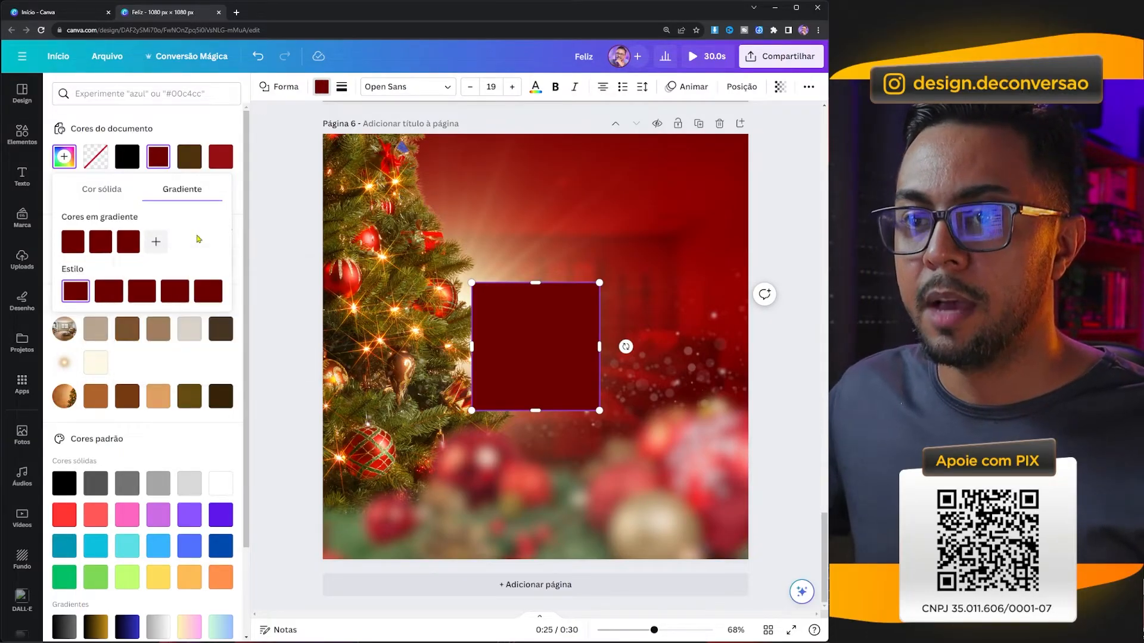
Step: Set the opacity of the square's first gradient stop to 0% and its second stop to 50%
click(69, 247)
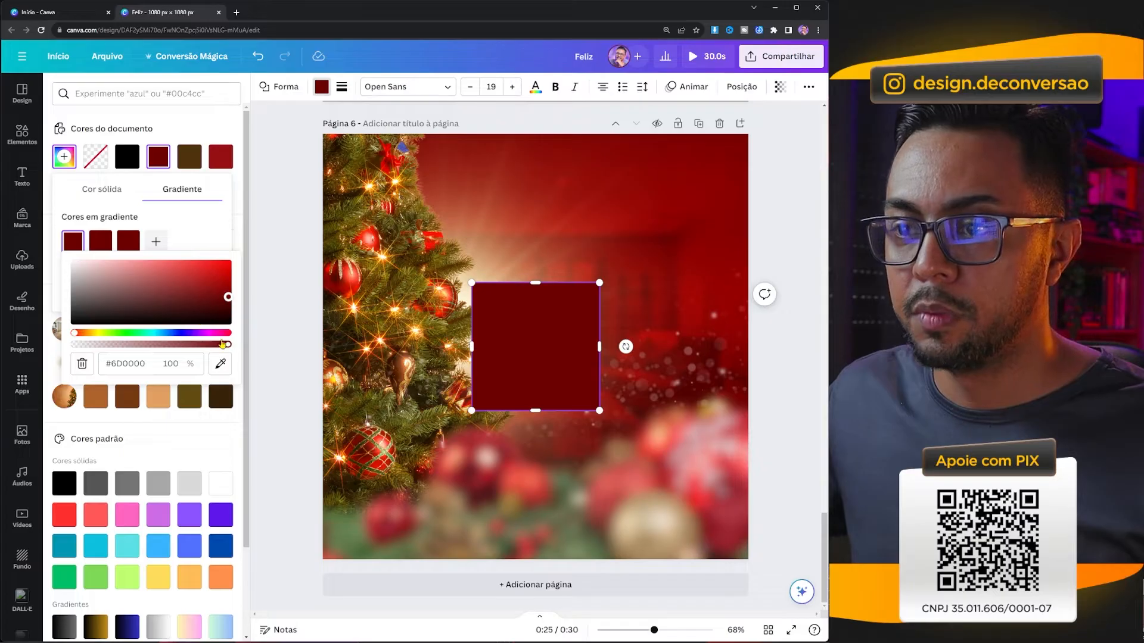
drag(230, 352, 63, 348)
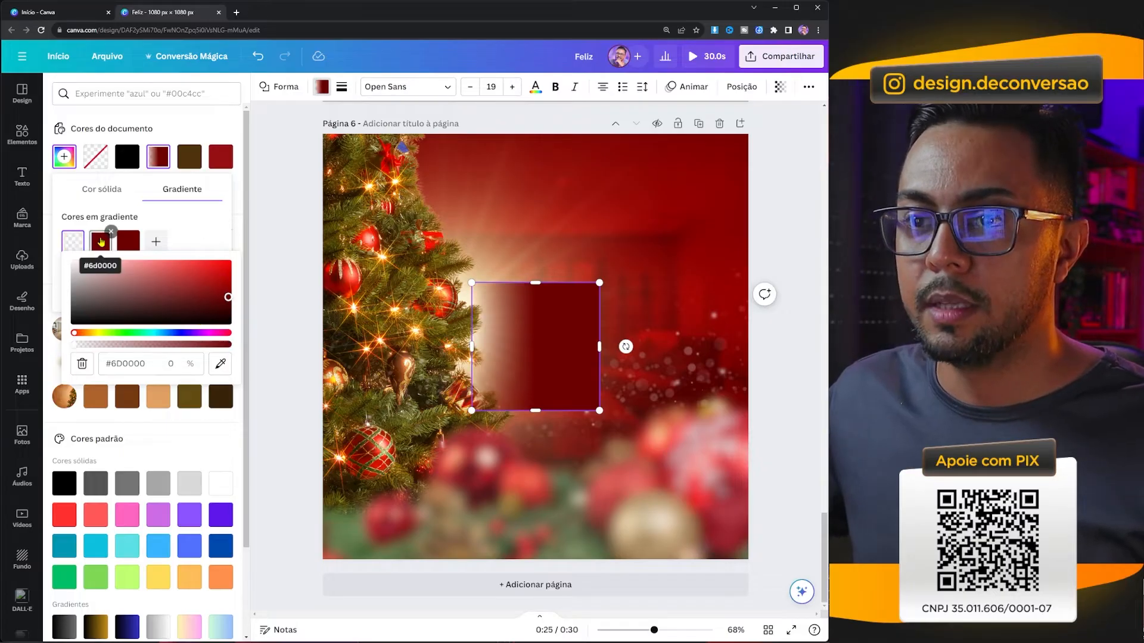
click(100, 241)
drag(249, 346, 193, 346)
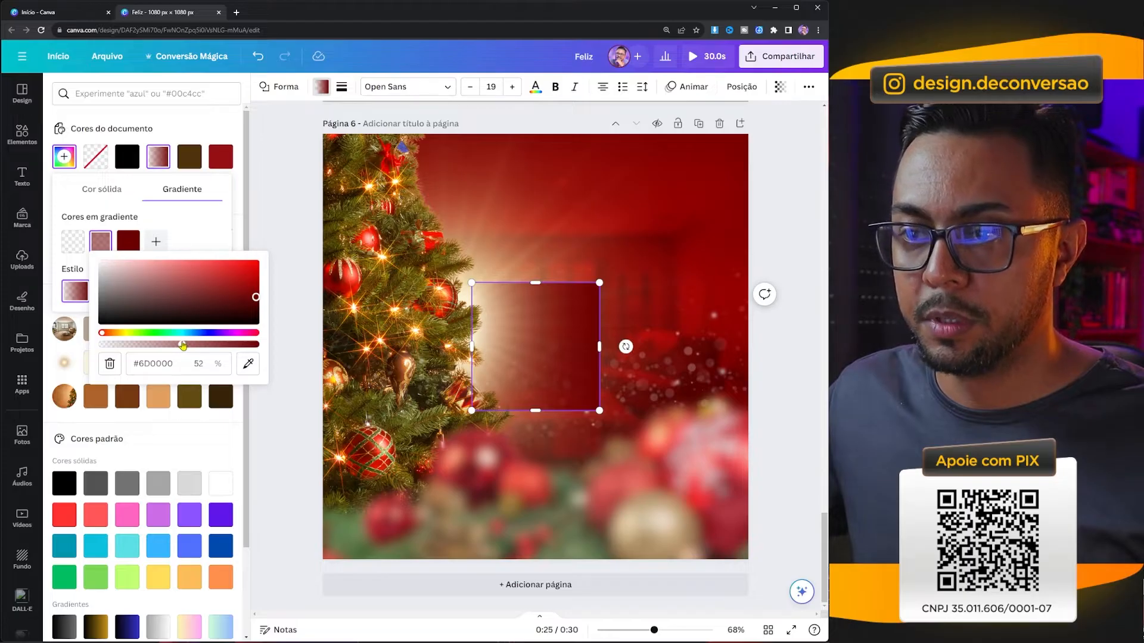
drag(181, 345, 178, 344)
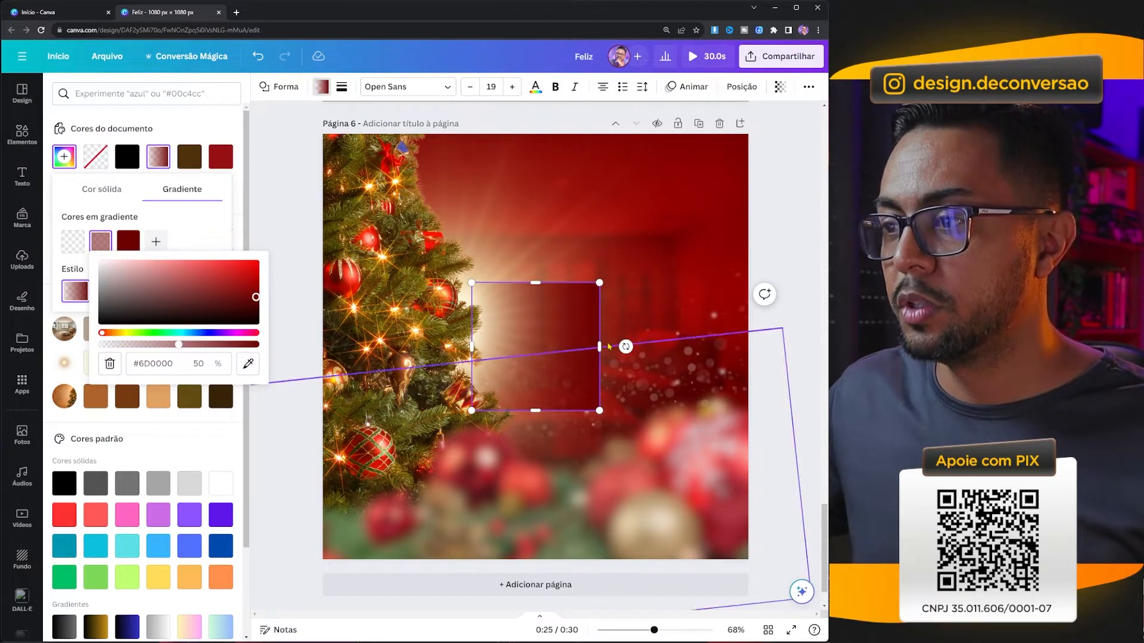
Step: Rotate the gradient square so it fades upward at a slight tilt, and enlarge it to cover the garland across the page's lower part
drag(625, 347, 549, 436)
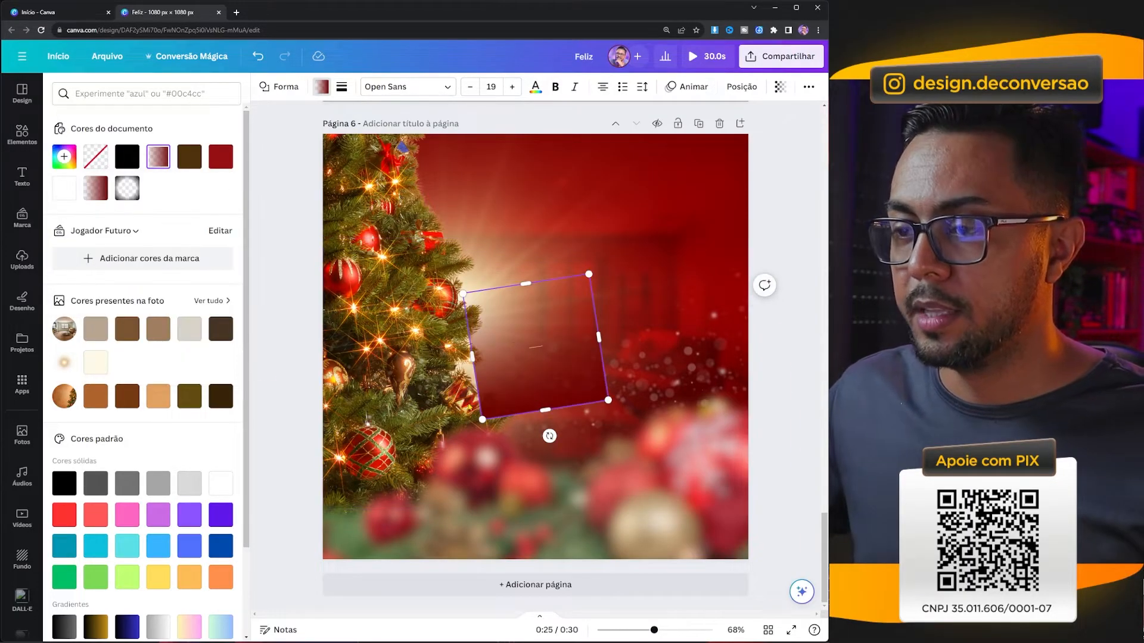
drag(520, 318, 320, 476)
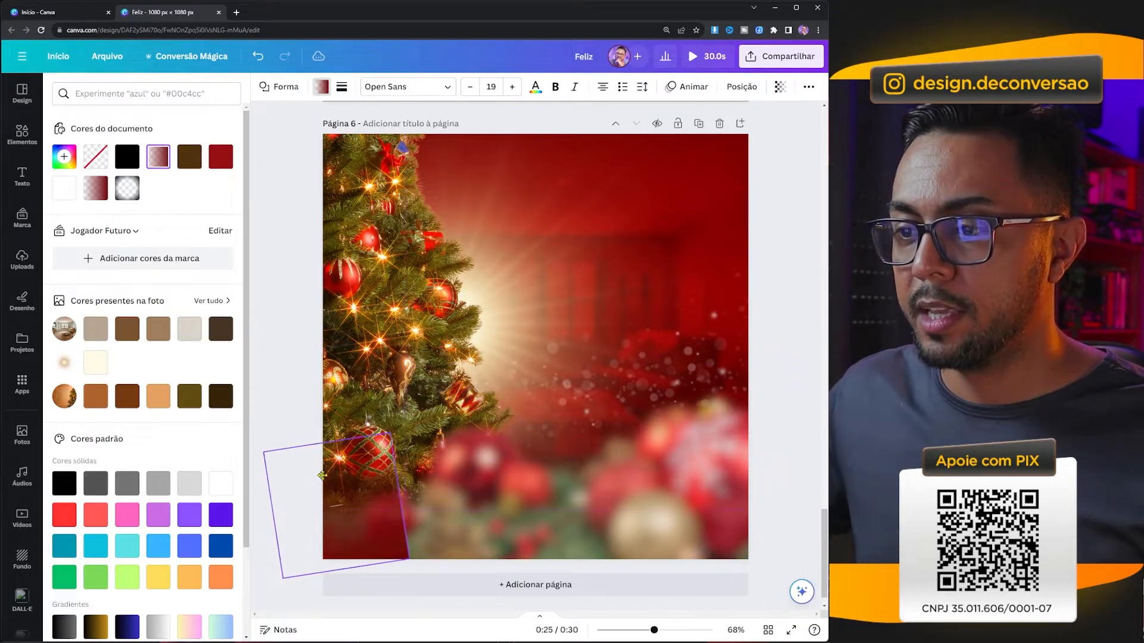
drag(388, 434, 757, 326)
drag(524, 560, 570, 588)
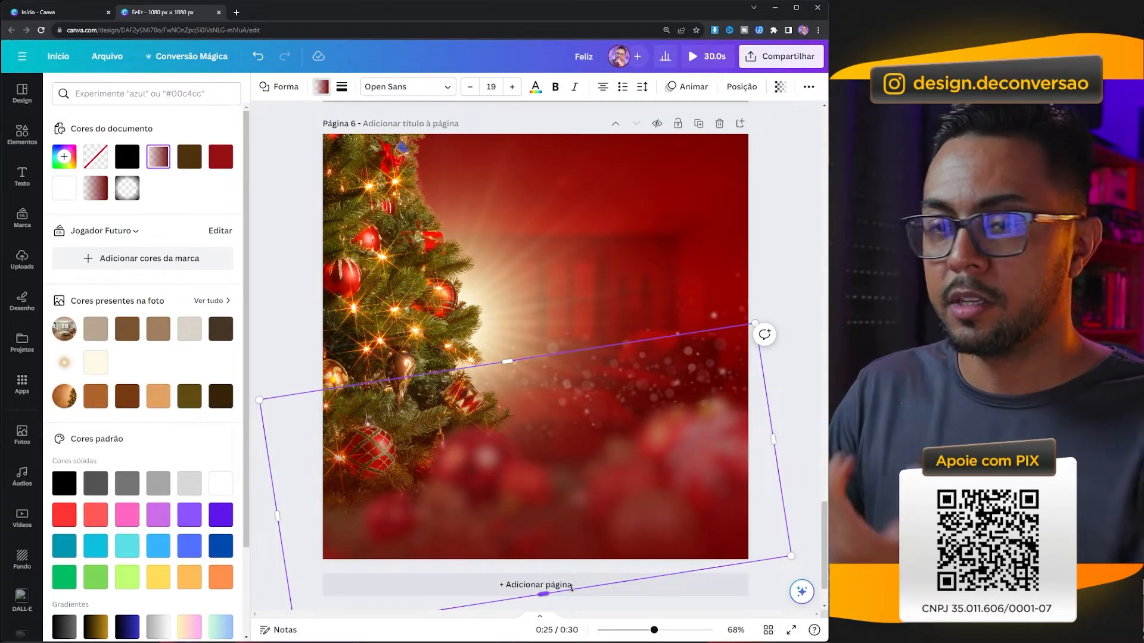
Step: Search the photo elements for christmas, add the red baubles with a trailing ribbon and flip the image horizontally
click(22, 134)
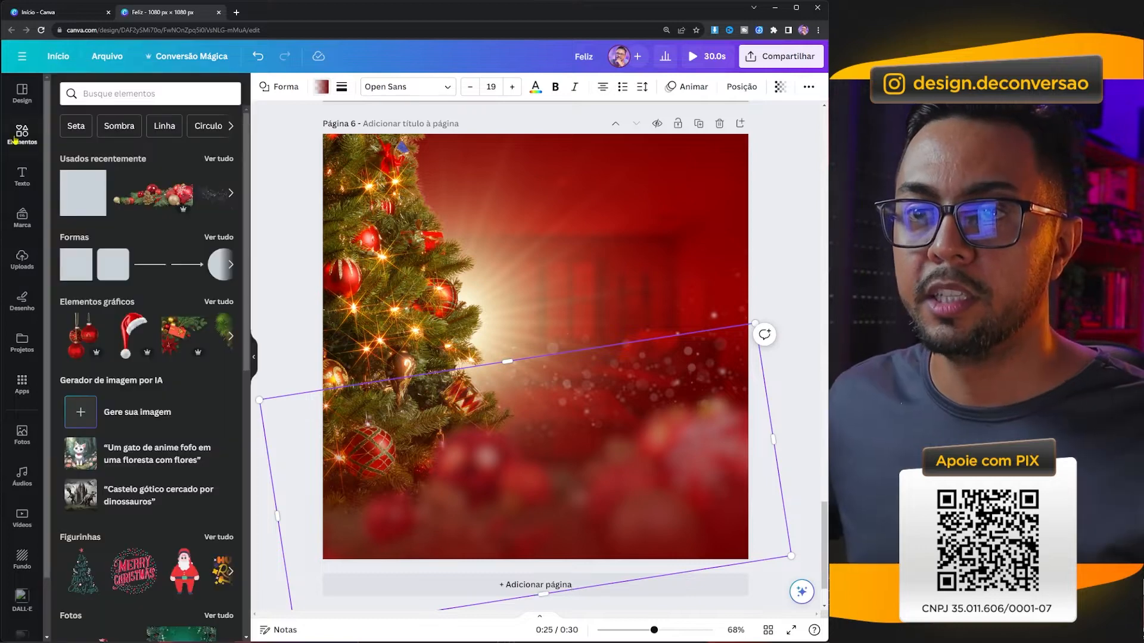
click(166, 96)
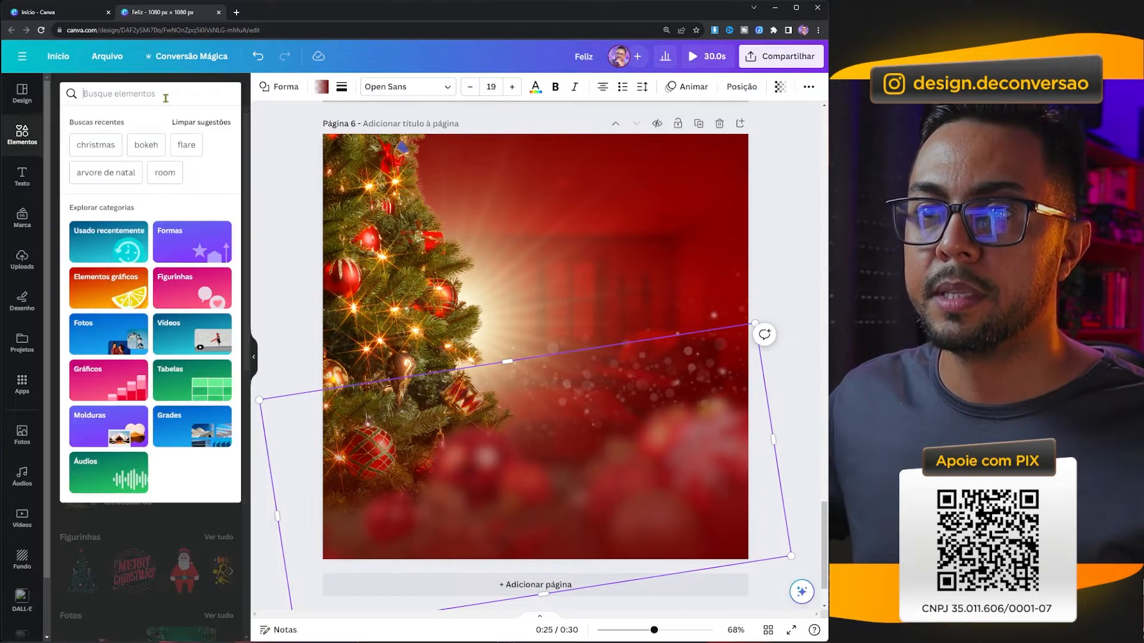
click(112, 143)
click(192, 124)
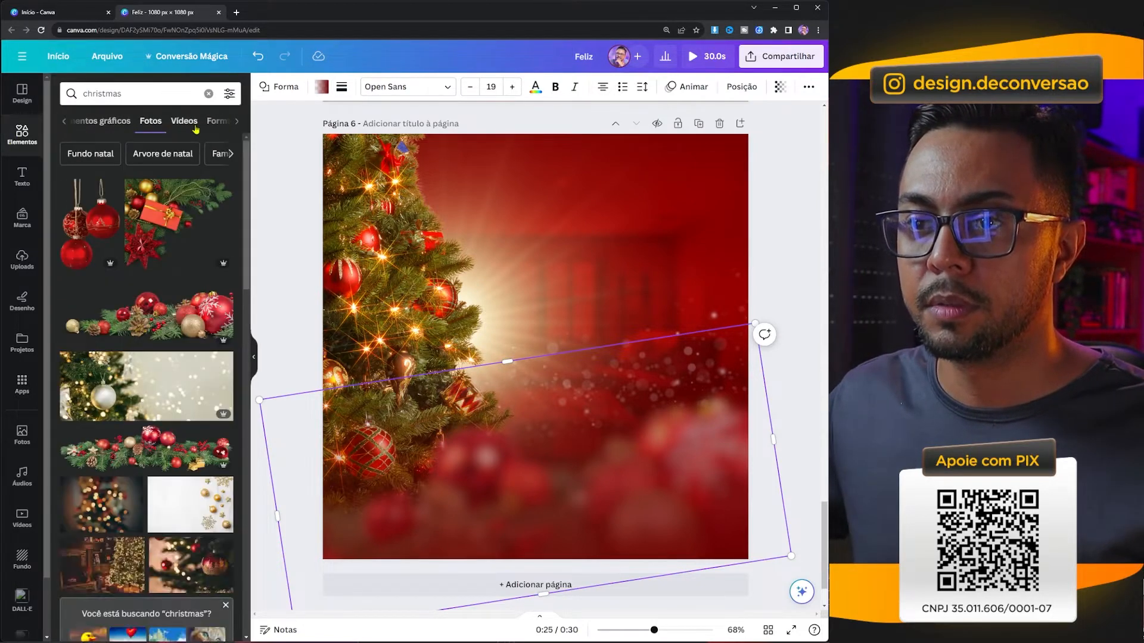
scroll(129, 505, down, 6)
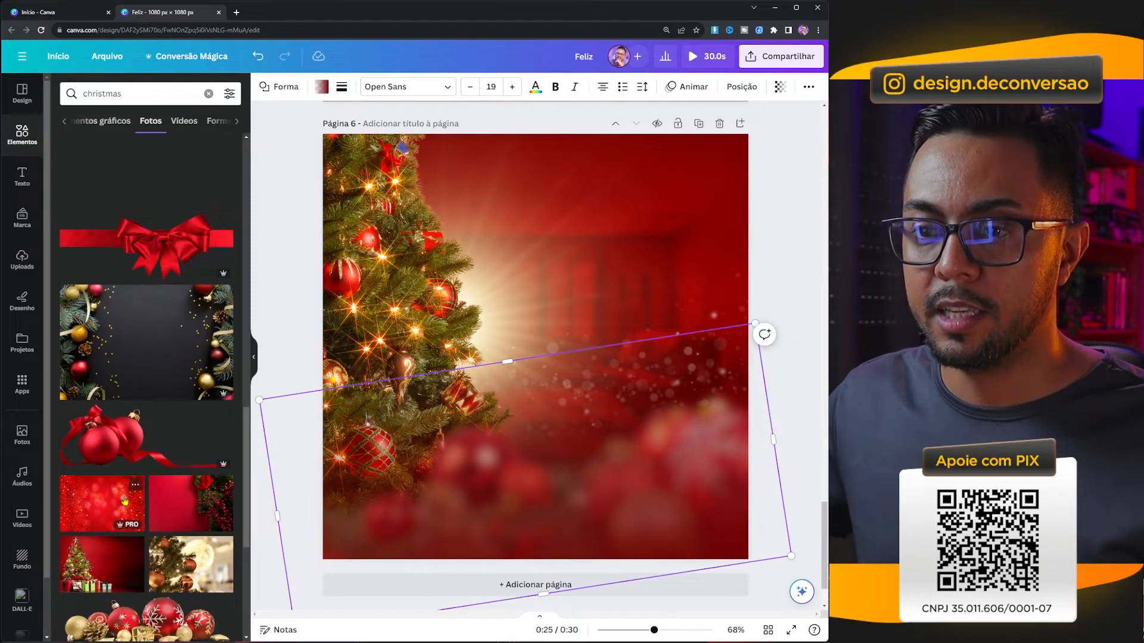
click(91, 439)
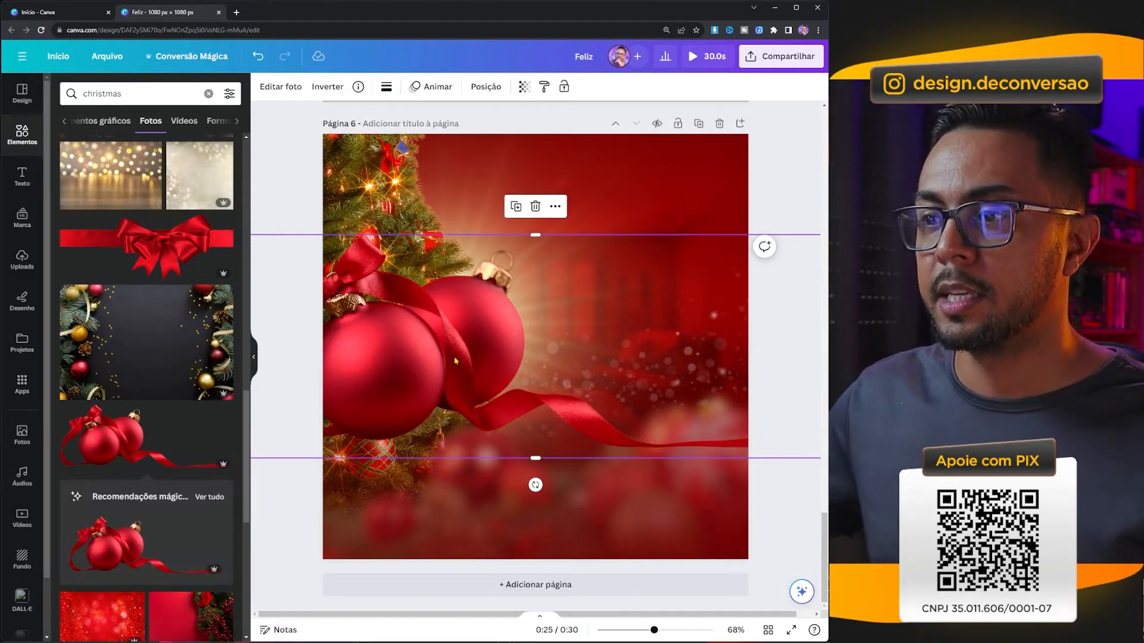
click(320, 90)
click(348, 116)
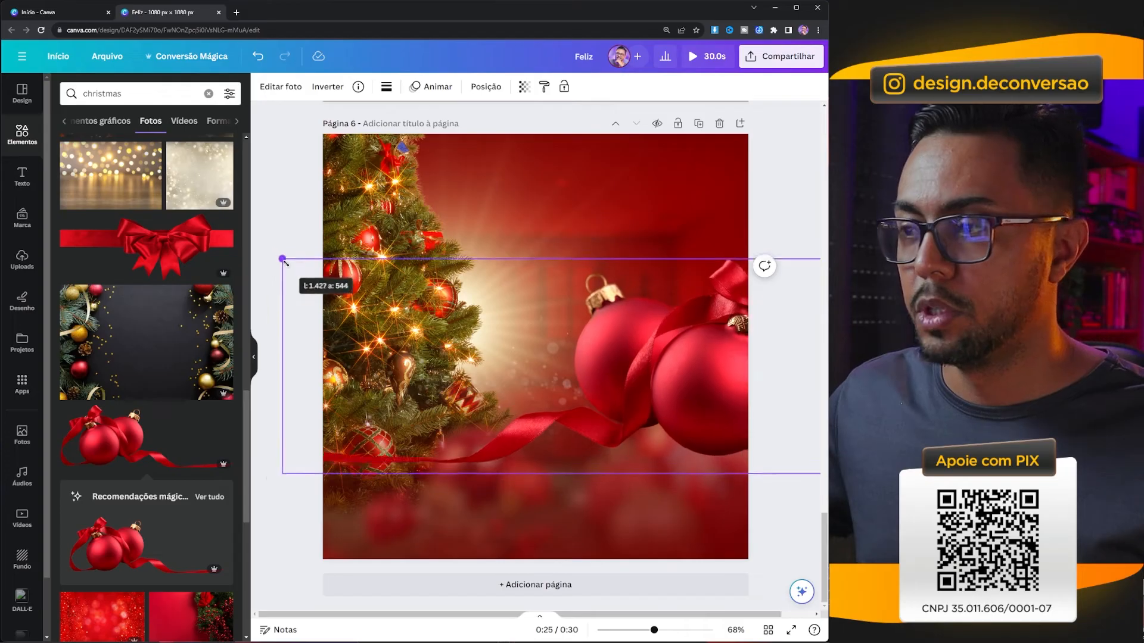
Step: Scale down the baubles image and place it in the page's lower-right corner with the ribbon running along the bottom edge
drag(283, 259, 312, 273)
drag(648, 375, 691, 482)
drag(355, 381, 300, 361)
mouse_move(718, 483)
mouse_down()
mouse_move(725, 493)
mouse_move(722, 469)
mouse_up()
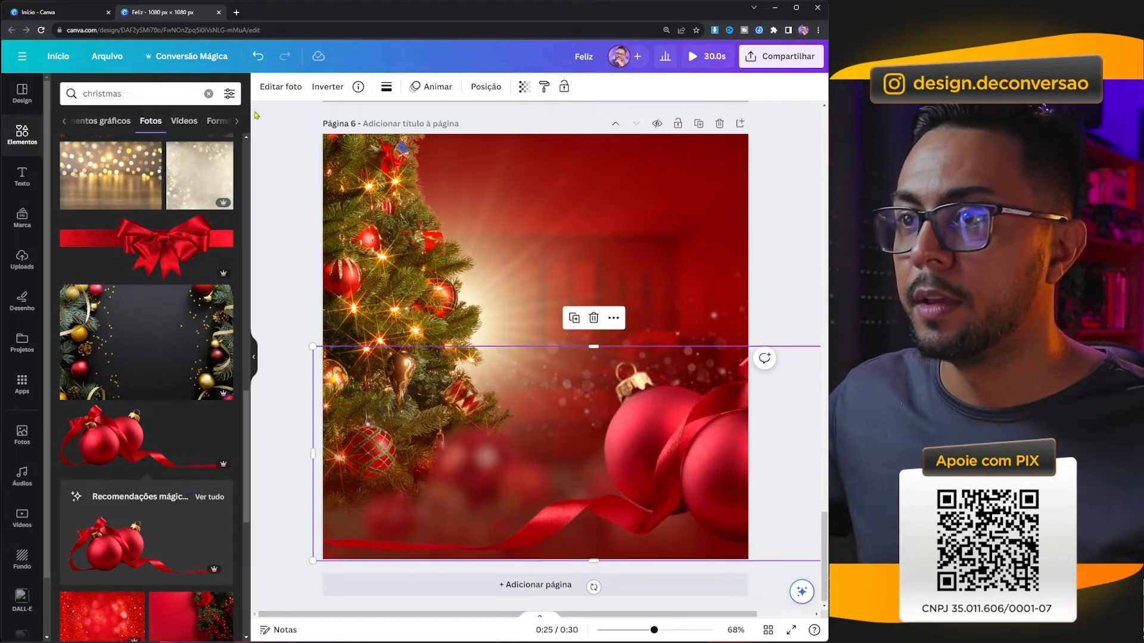
Step: Apply a blur to the whole baubles image
click(276, 88)
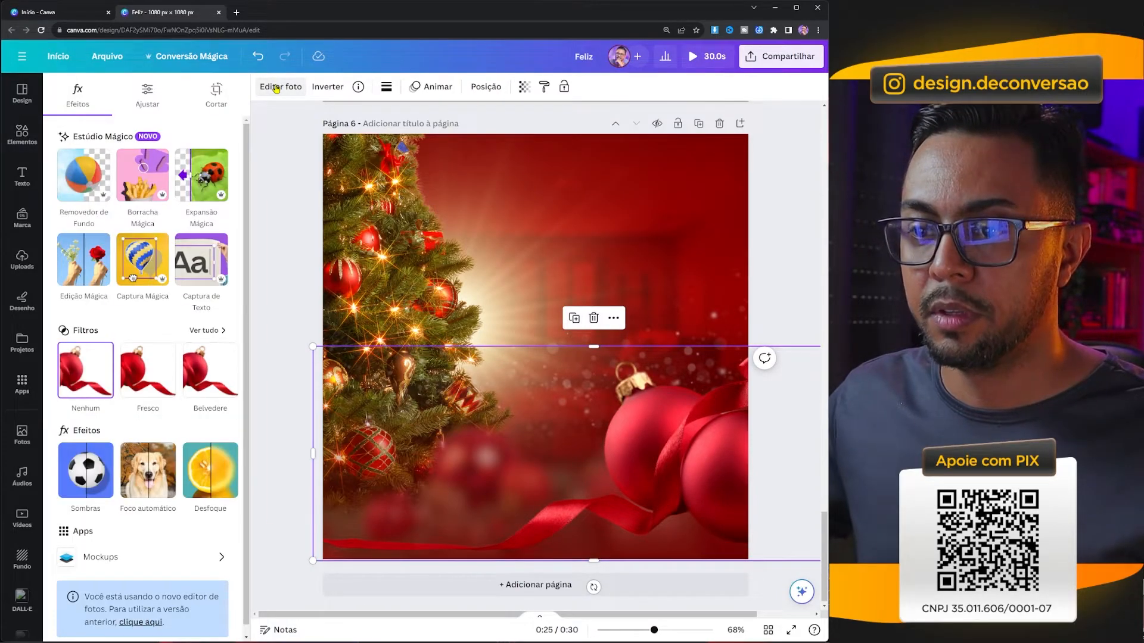
click(209, 470)
drag(58, 172, 142, 184)
click(62, 88)
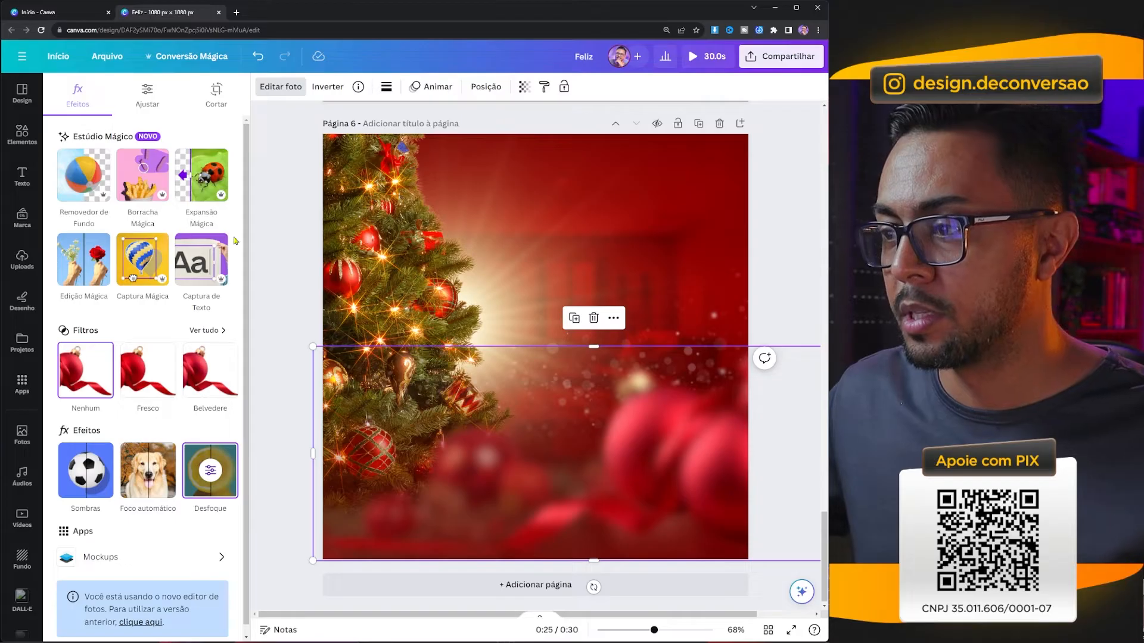
click(309, 480)
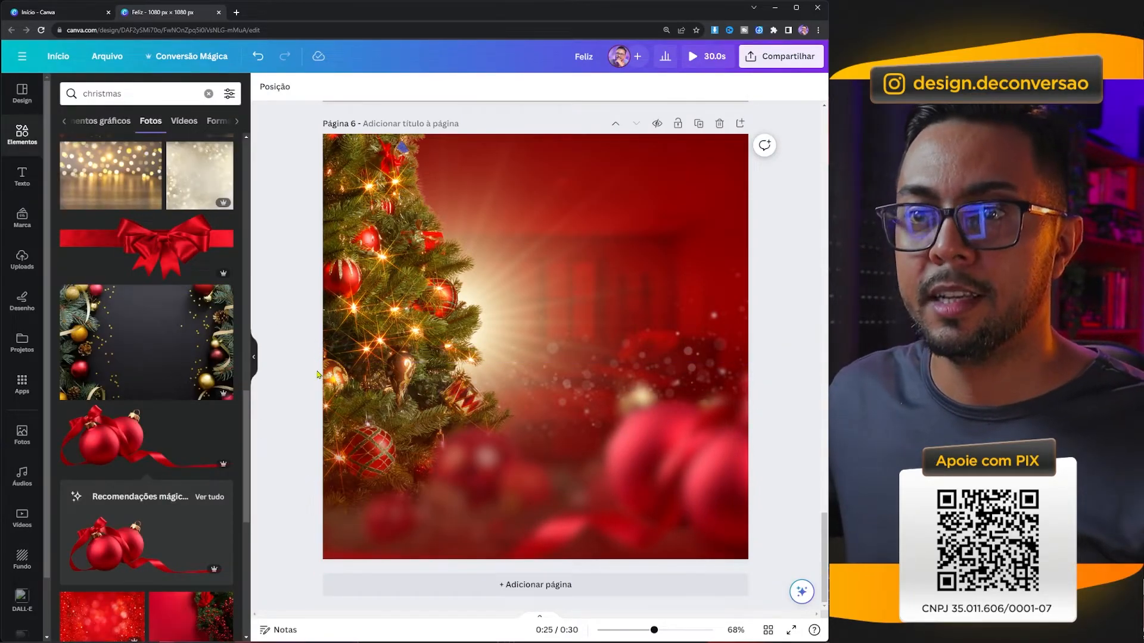
Step: Search the elements for christmas star and add the faceted gold star photo to the page
click(31, 142)
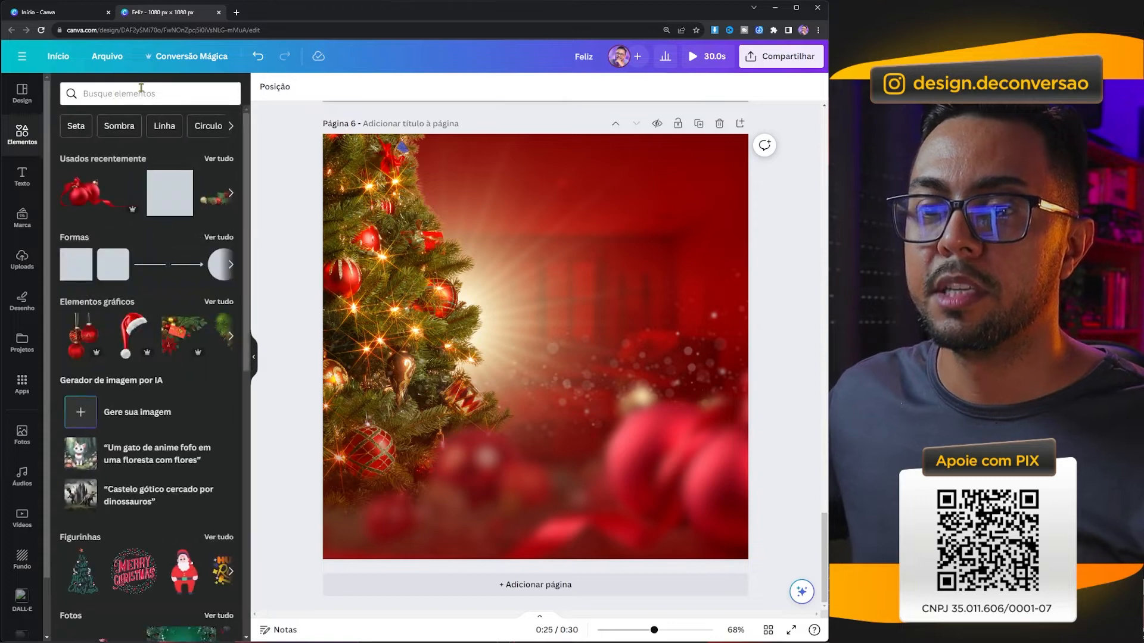
click(141, 89)
text(christmas star)
key(Return)
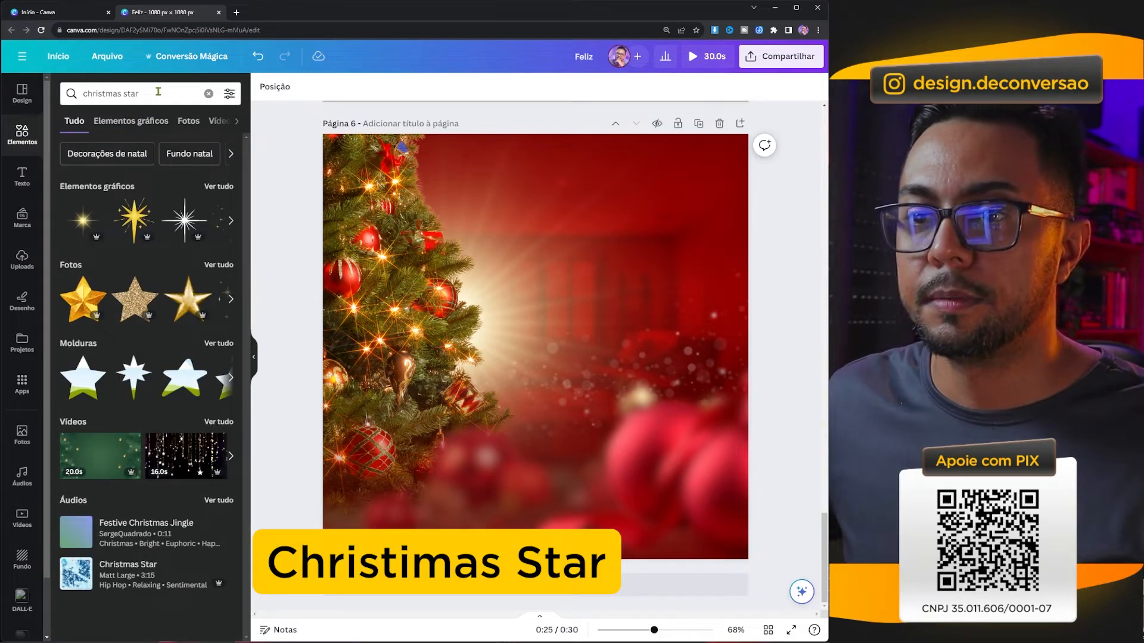
click(150, 121)
click(77, 197)
Step: Shrink the gold star, tilt it slightly clockwise and place it at the base of the Christmas tree
drag(558, 321, 650, 264)
key(ctrl+z)
drag(592, 330, 468, 420)
drag(418, 546, 386, 549)
drag(478, 446, 469, 451)
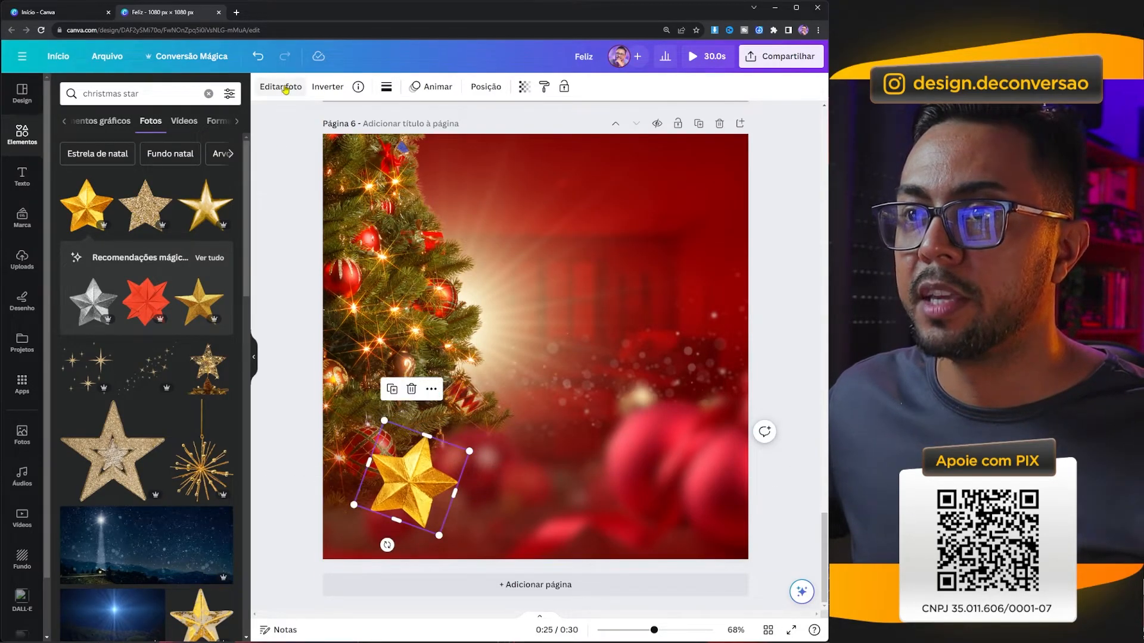
Step: Blur the whole gold star image with intensity 68
click(285, 88)
click(191, 462)
drag(56, 174, 169, 178)
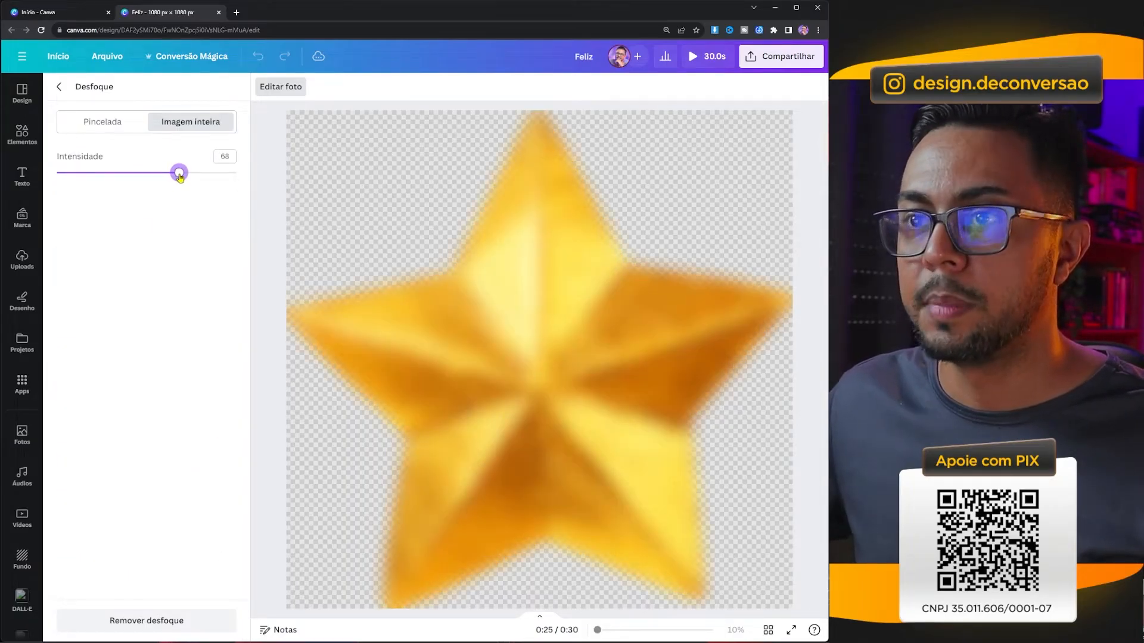
click(59, 87)
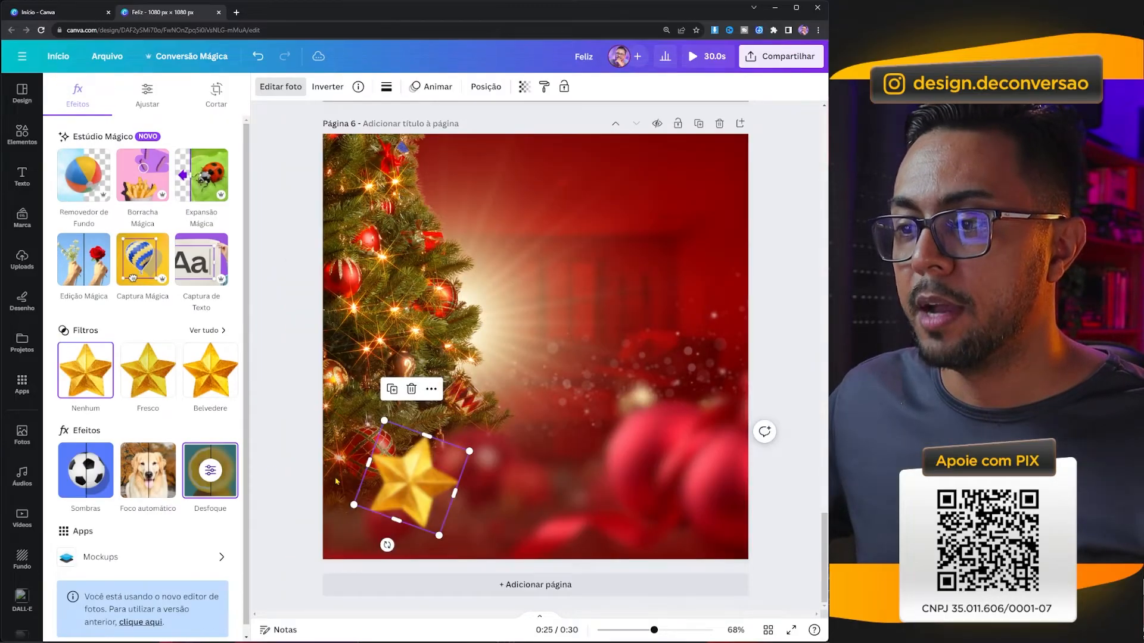
Step: Place a smaller, differently tilted copy of the star at its lower right and shift both stars toward the page's left edge
alt+drag(425, 477, 512, 498)
drag(457, 561, 483, 565)
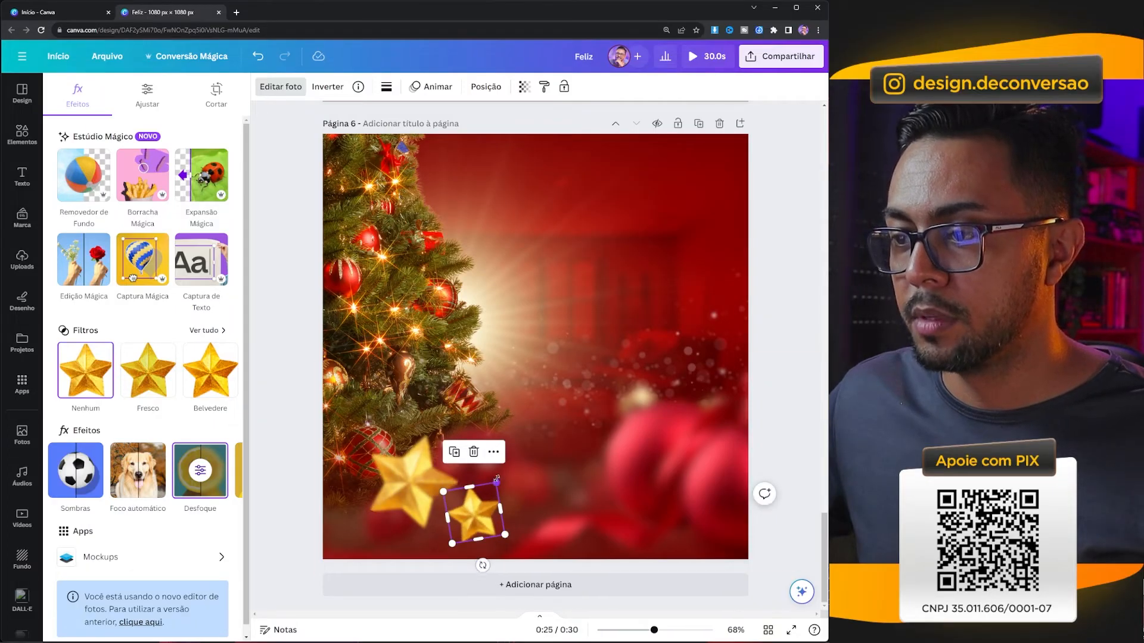
shift+click(404, 475)
drag(404, 475, 385, 473)
click(293, 430)
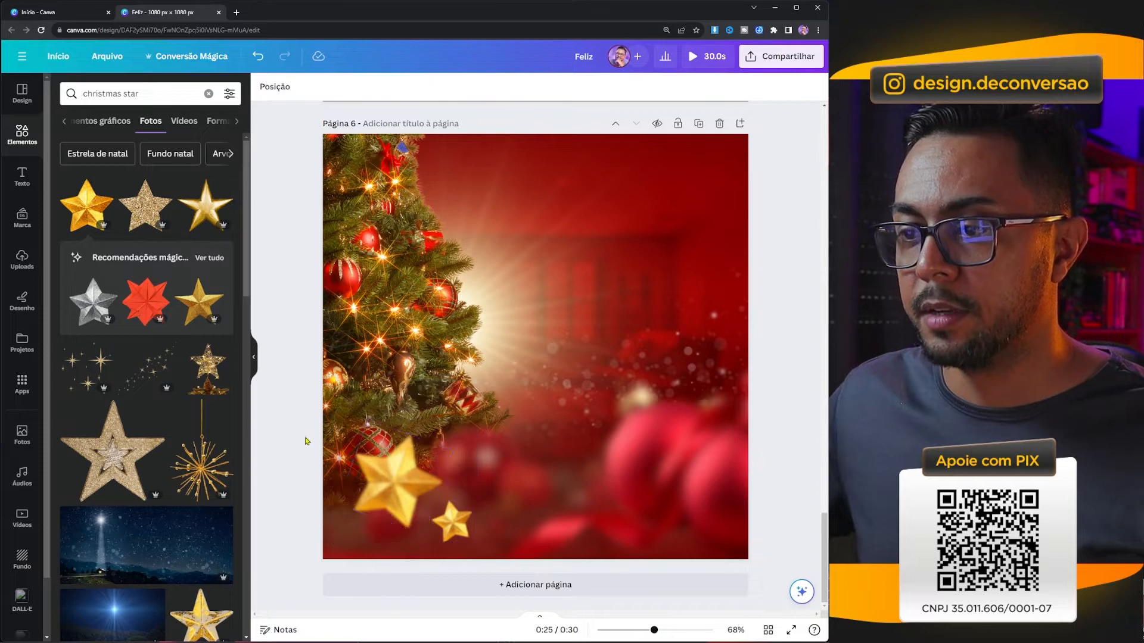
Step: Raise the small star's whole-image blur intensity to 83
click(456, 524)
click(276, 89)
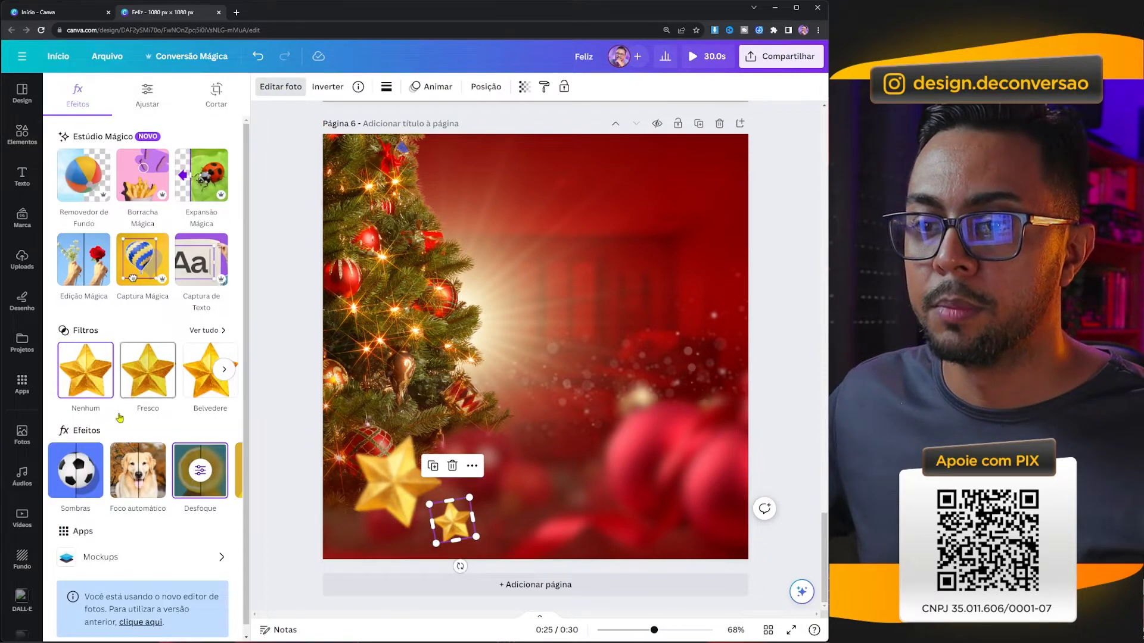
click(201, 474)
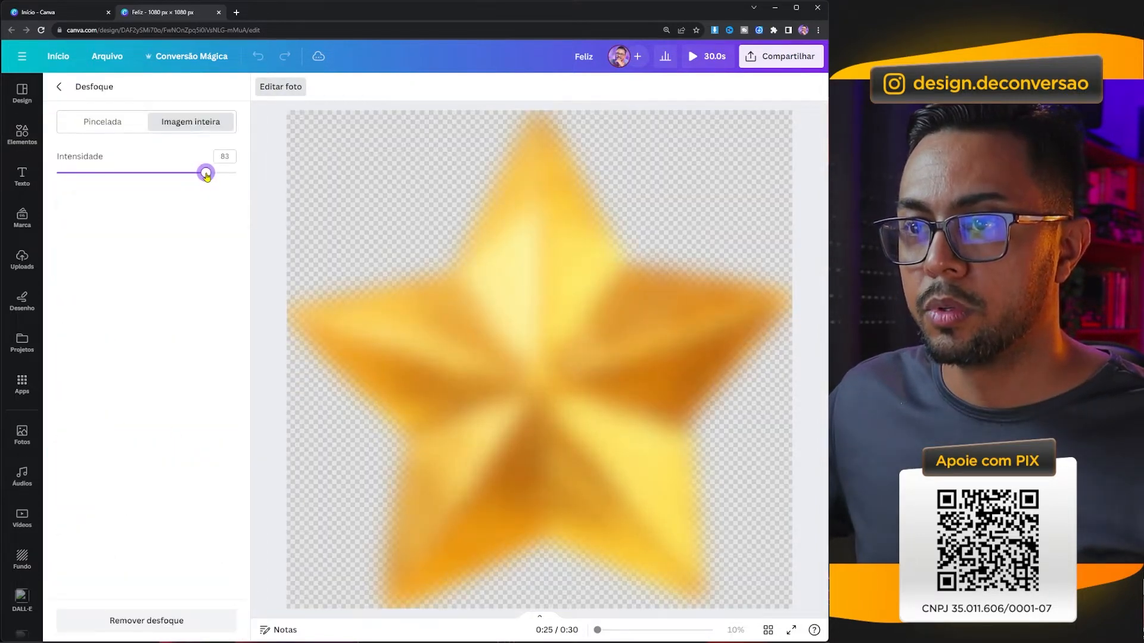
click(59, 87)
click(277, 285)
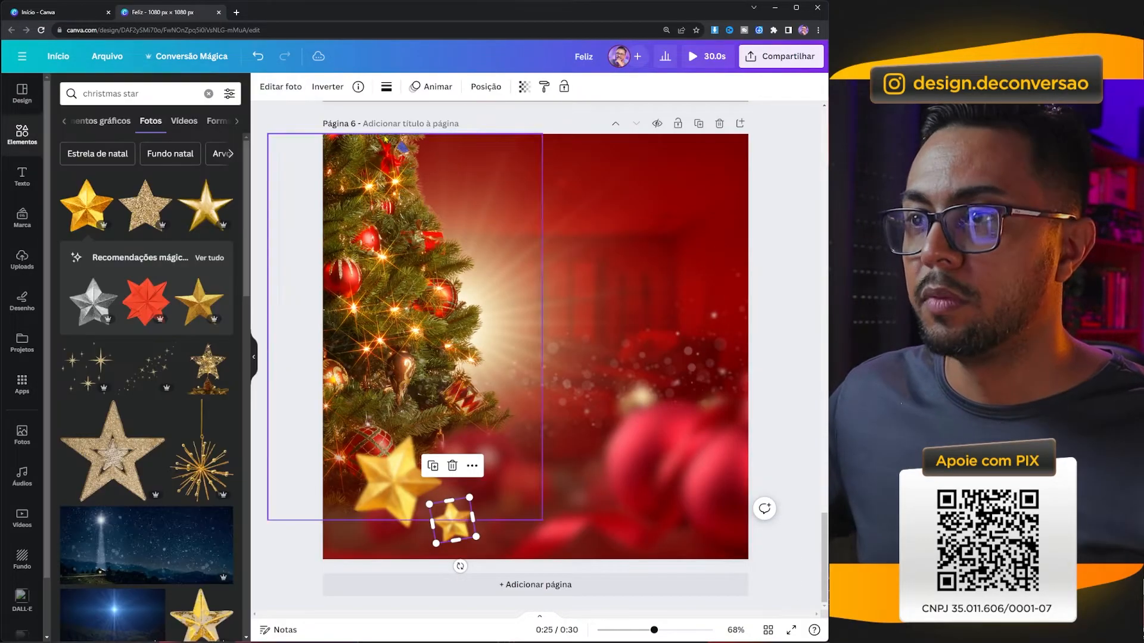
Step: Reduce the small star's transparency value to about 62
click(525, 87)
drag(525, 138, 486, 135)
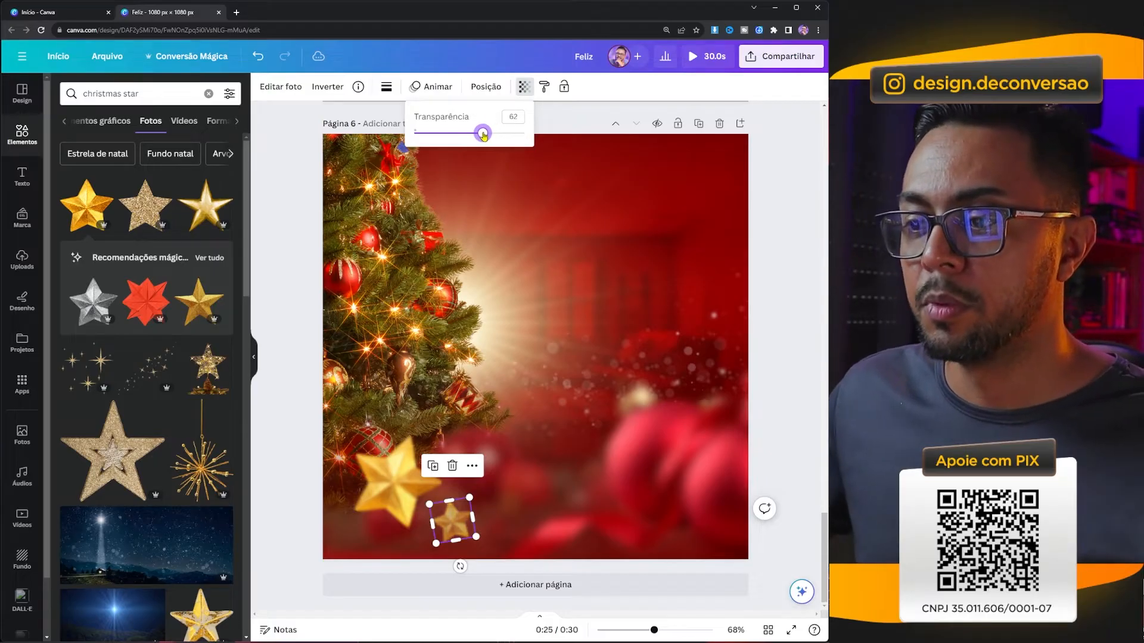
click(279, 421)
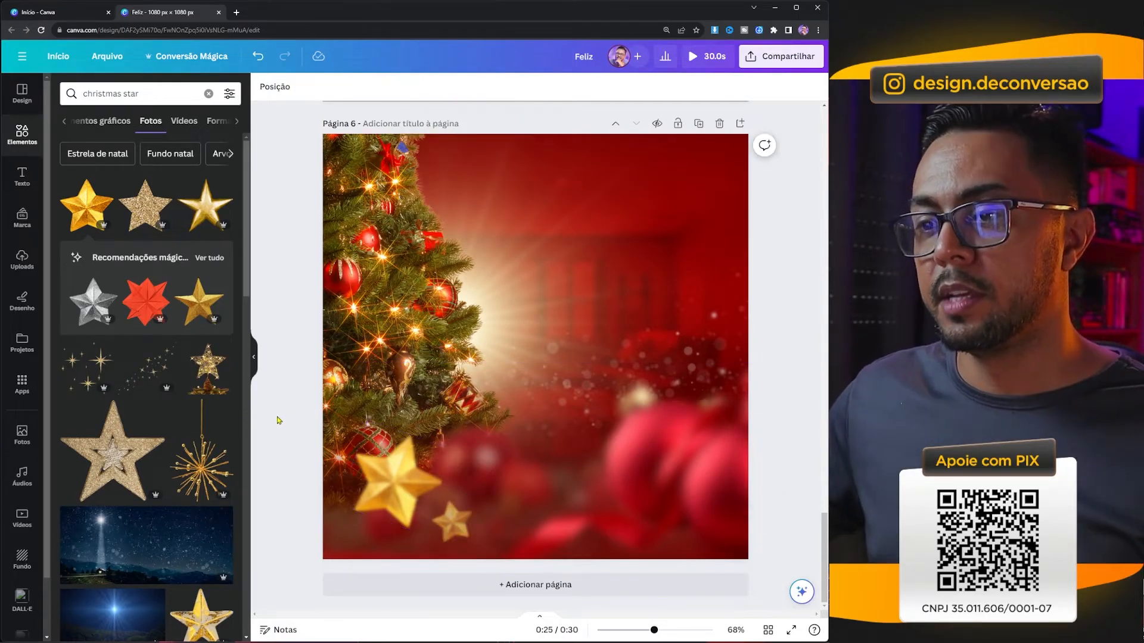
Step: Nudge both gold stars together slightly up and toward the page's left edge
click(398, 504)
shift+click(454, 518)
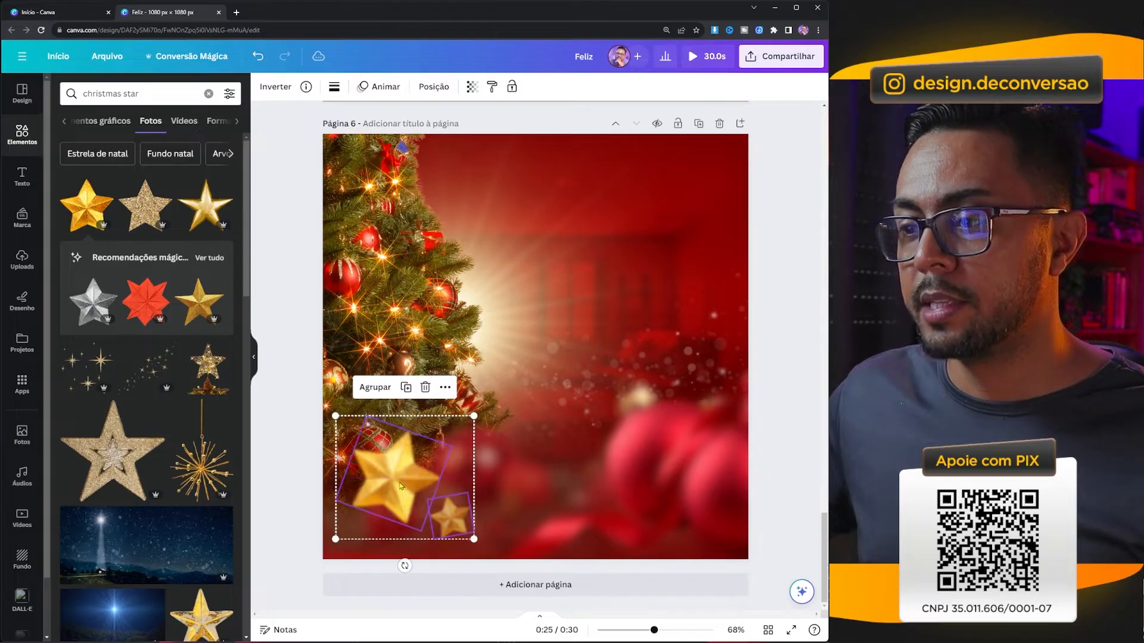
click(298, 311)
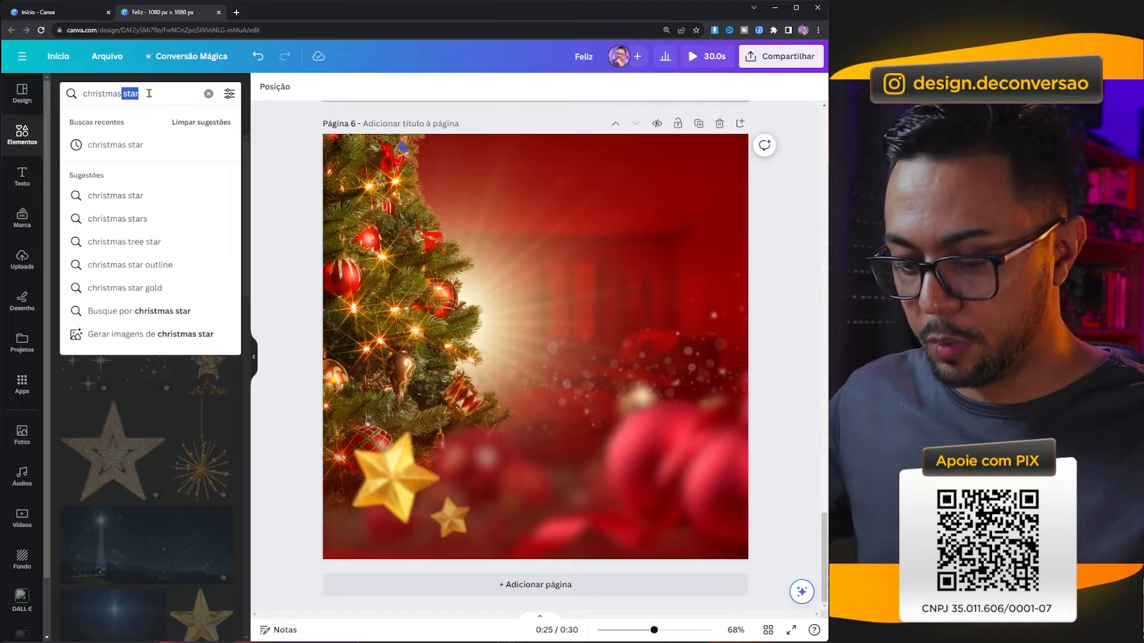
Step: Search the photos for "christmas" and add the horizontal red ribbon with a bow to the page
key(BackSpace)
key(Return)
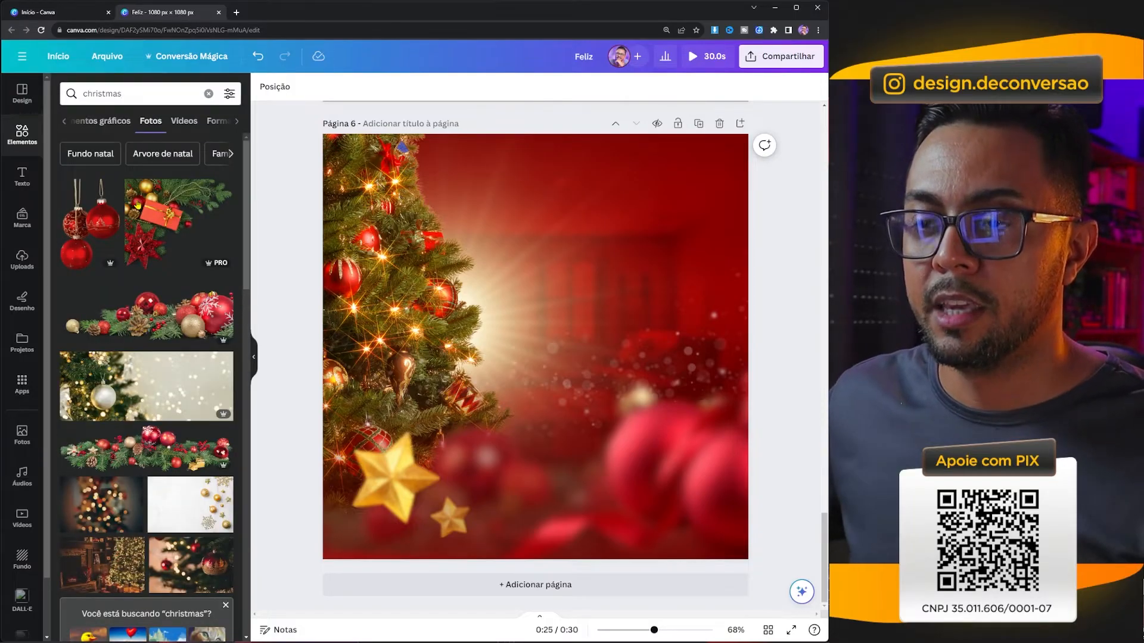
scroll(133, 221, down, 15)
scroll(133, 221, down, 3)
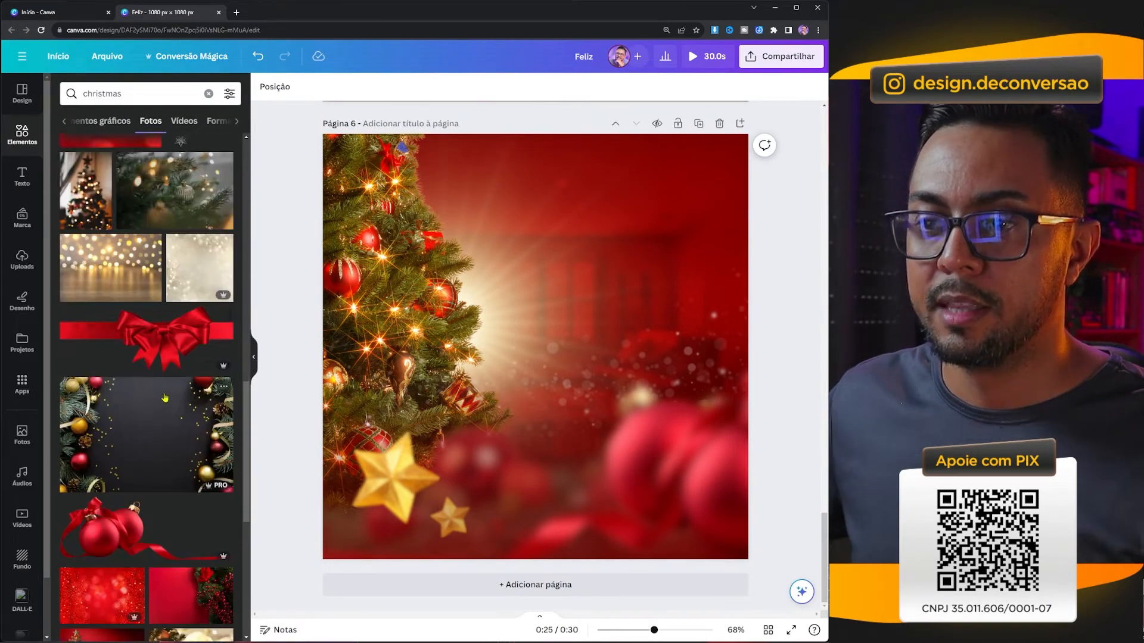
click(128, 348)
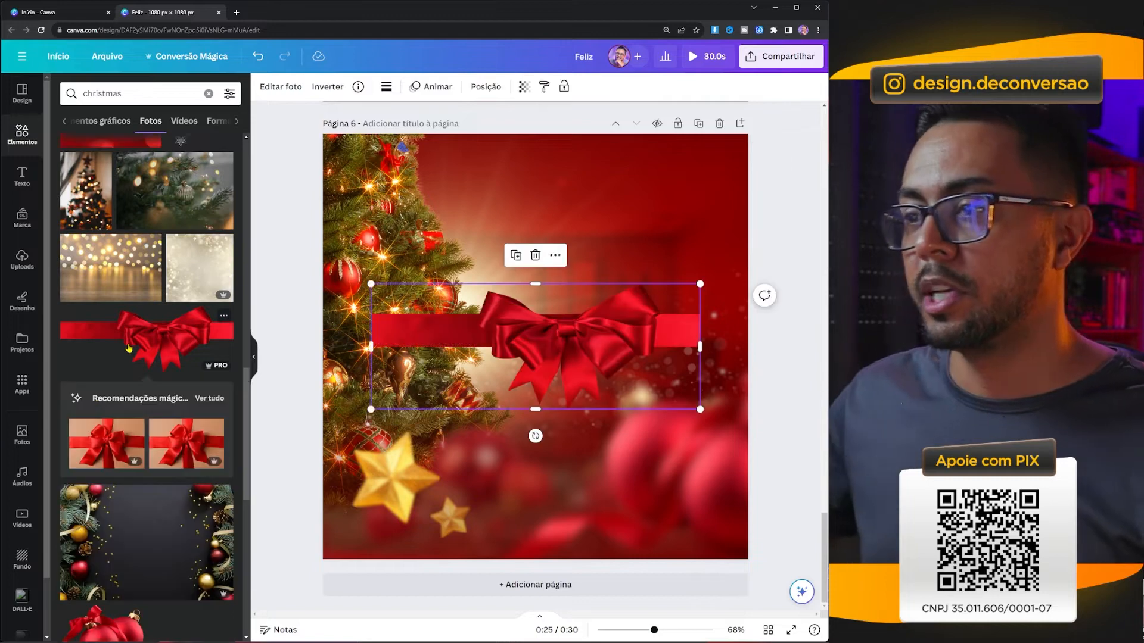
Step: Tilt the red ribbon diagonally across the page's upper-right corner, scaling it down slightly so the bow sits inside the page
drag(535, 436, 435, 468)
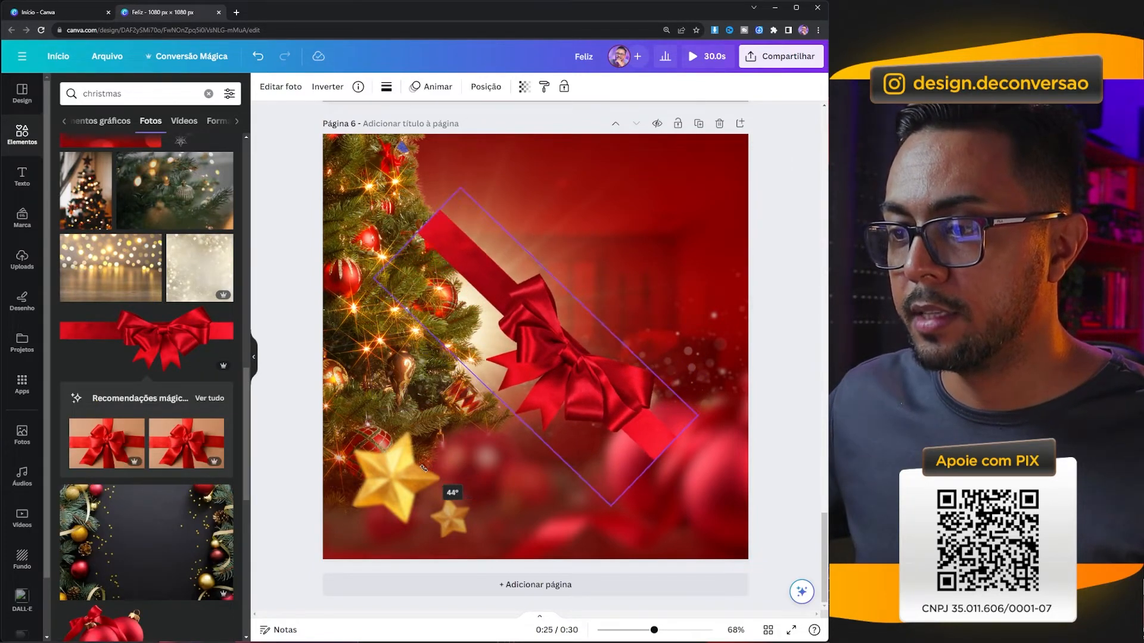
drag(567, 354, 671, 219)
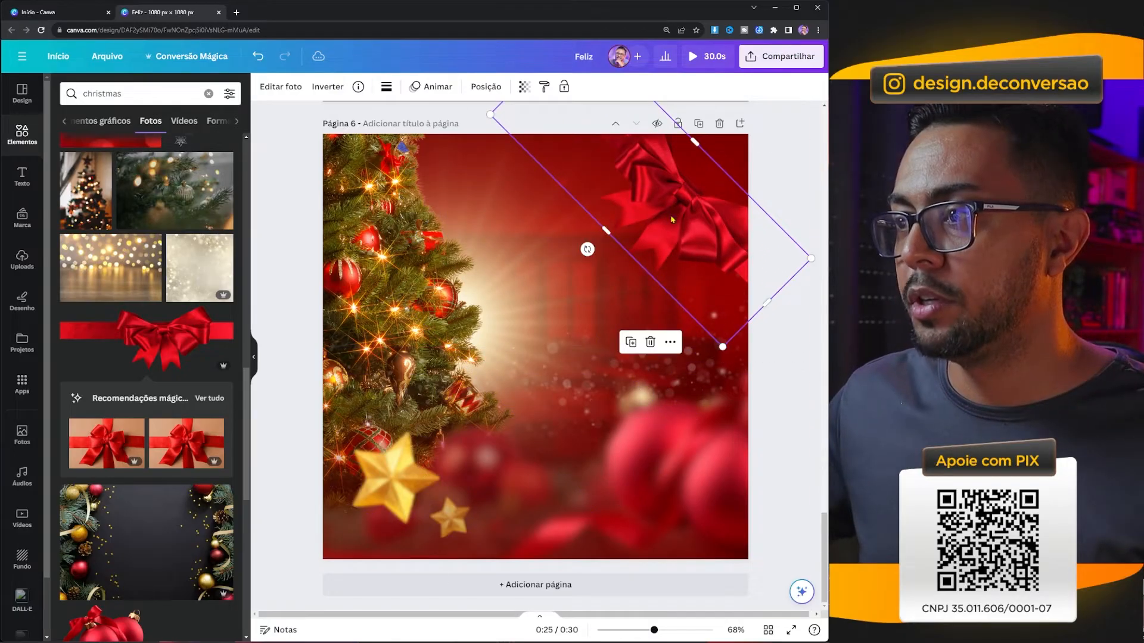
drag(807, 256, 779, 243)
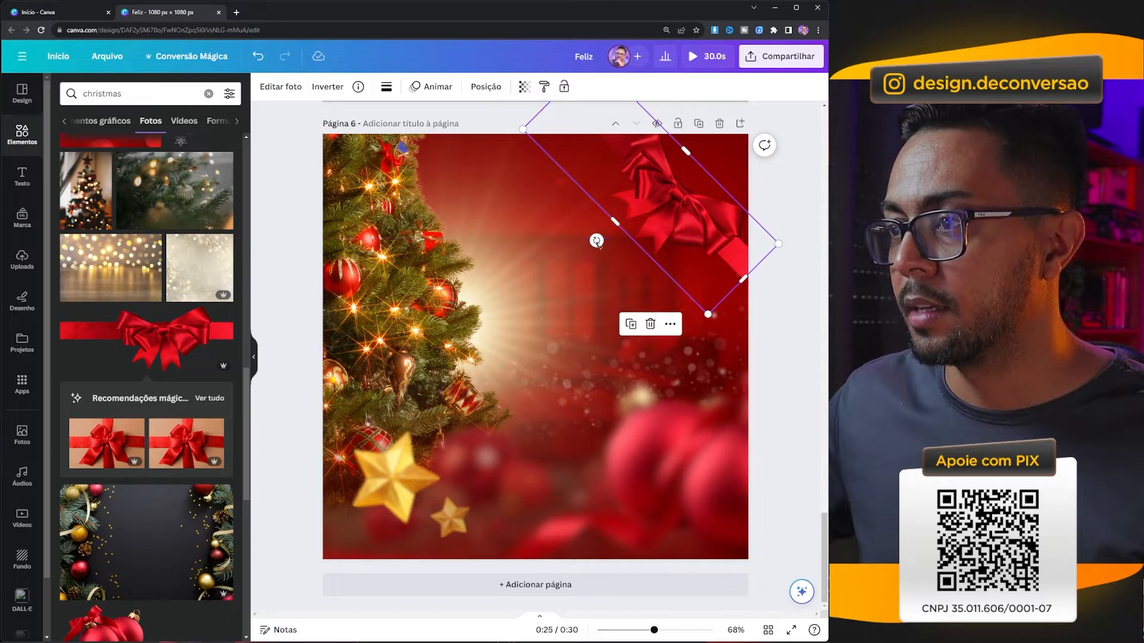
mouse_move(596, 241)
mouse_down()
mouse_move(616, 267)
mouse_move(600, 253)
mouse_up()
drag(661, 211, 656, 217)
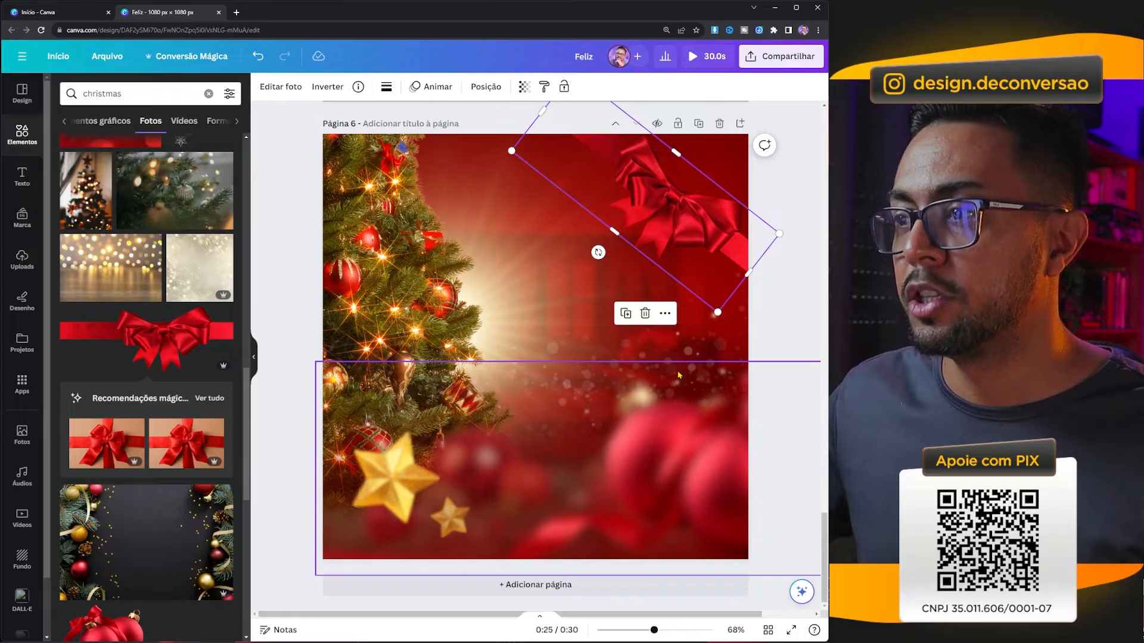
Step: Apply a Projetada shadow to the ribbon with intensity 30
click(280, 86)
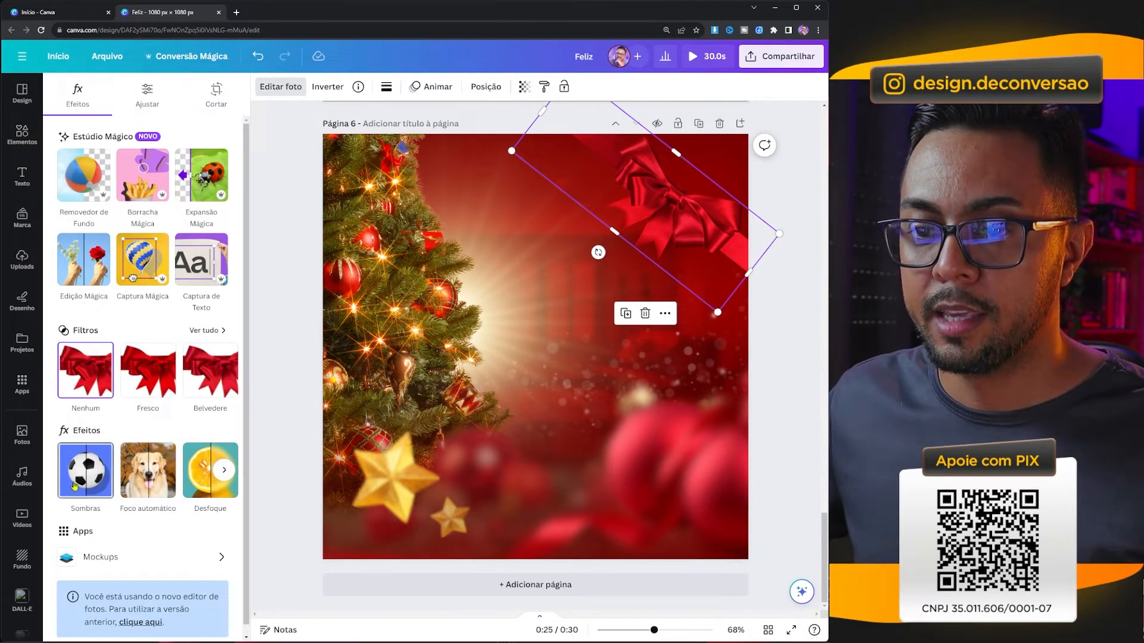
click(84, 470)
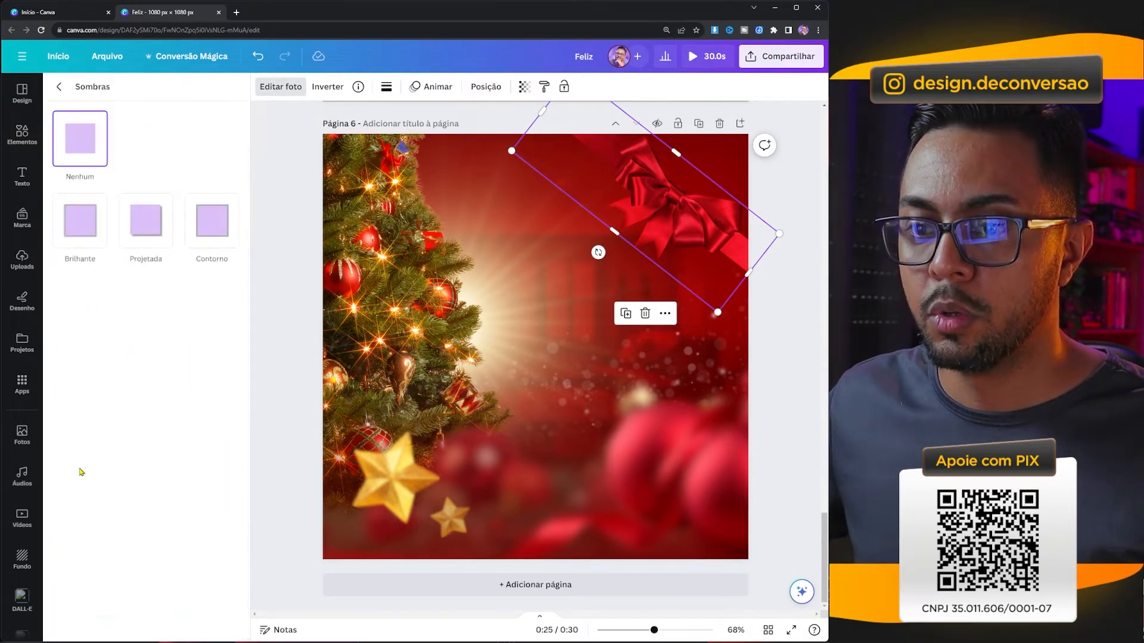
click(146, 230)
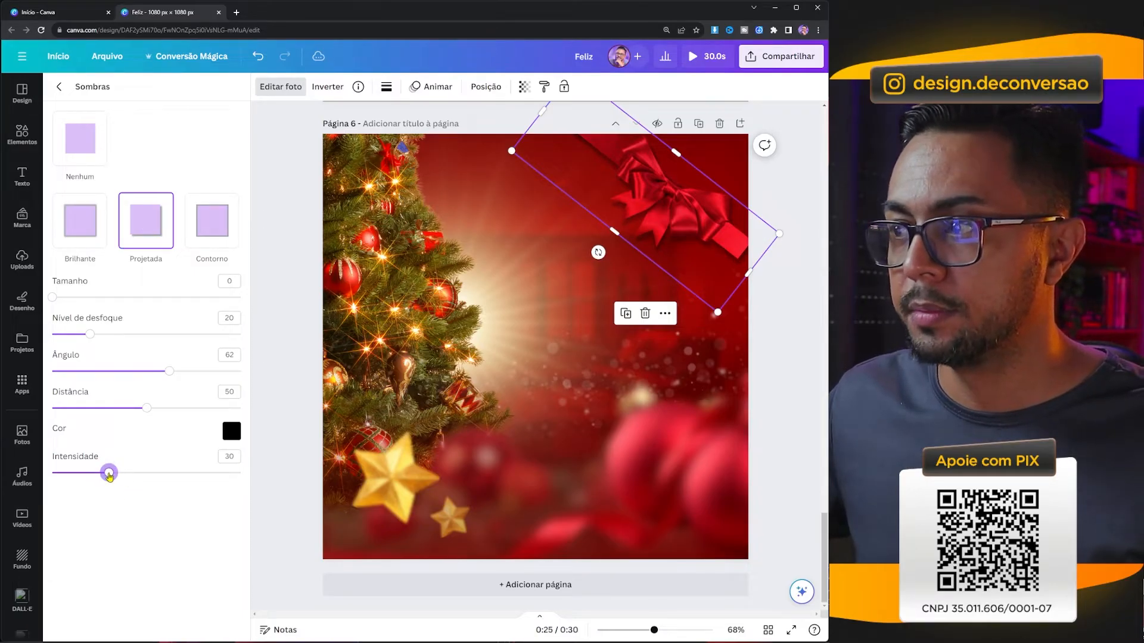
Step: Enlarge the ribbon to about 692 × 264 and nudge it slightly down
drag(780, 233, 790, 238)
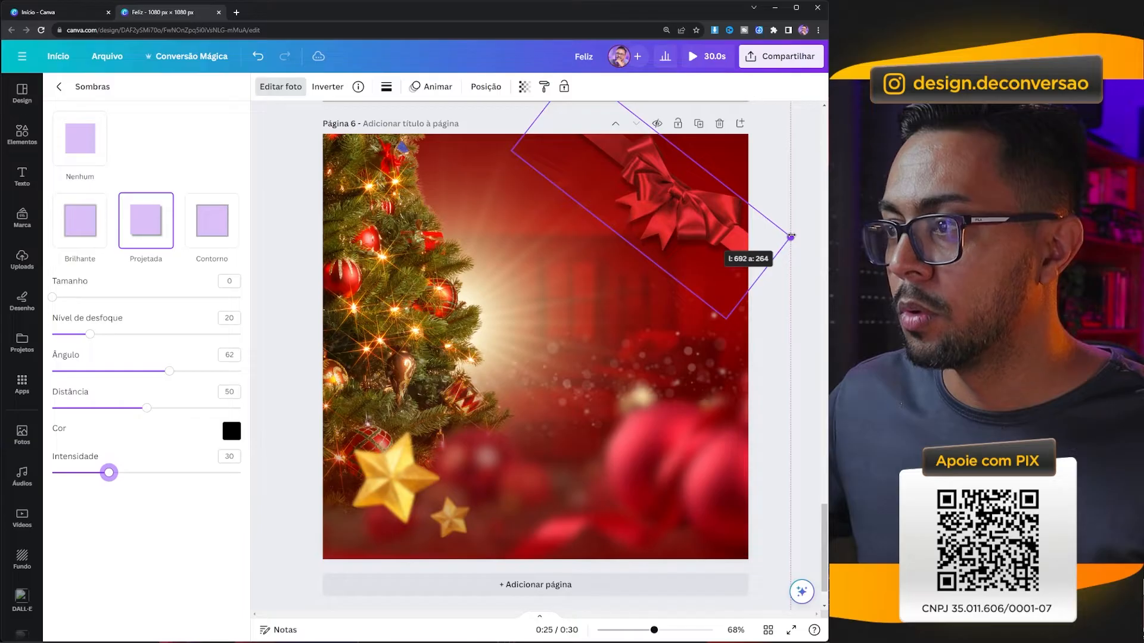
click(774, 322)
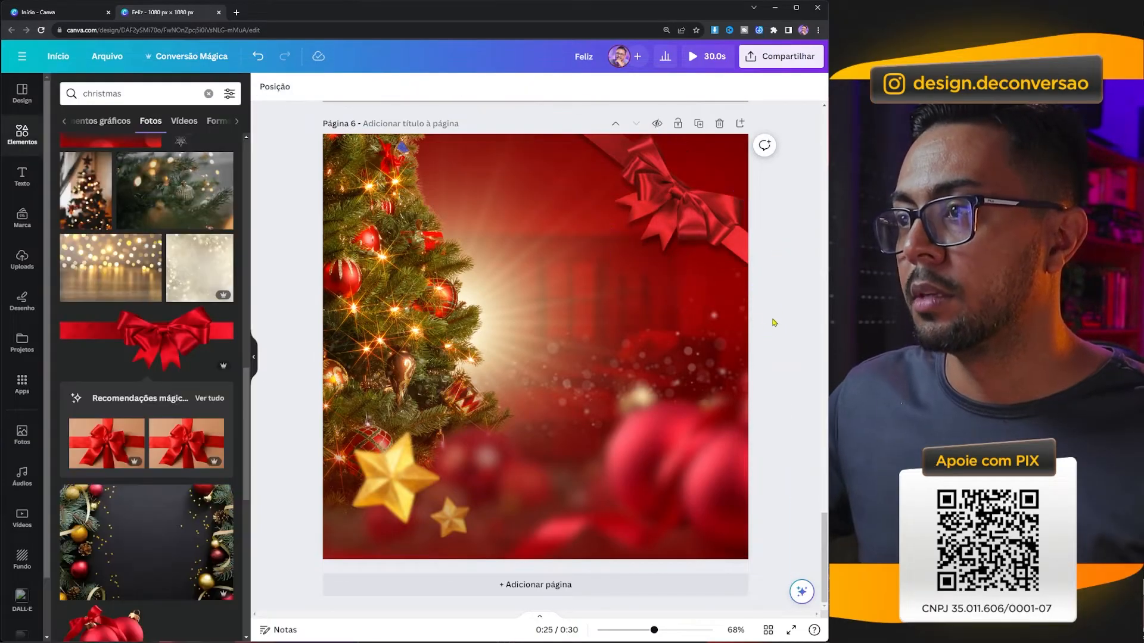
drag(644, 180, 642, 198)
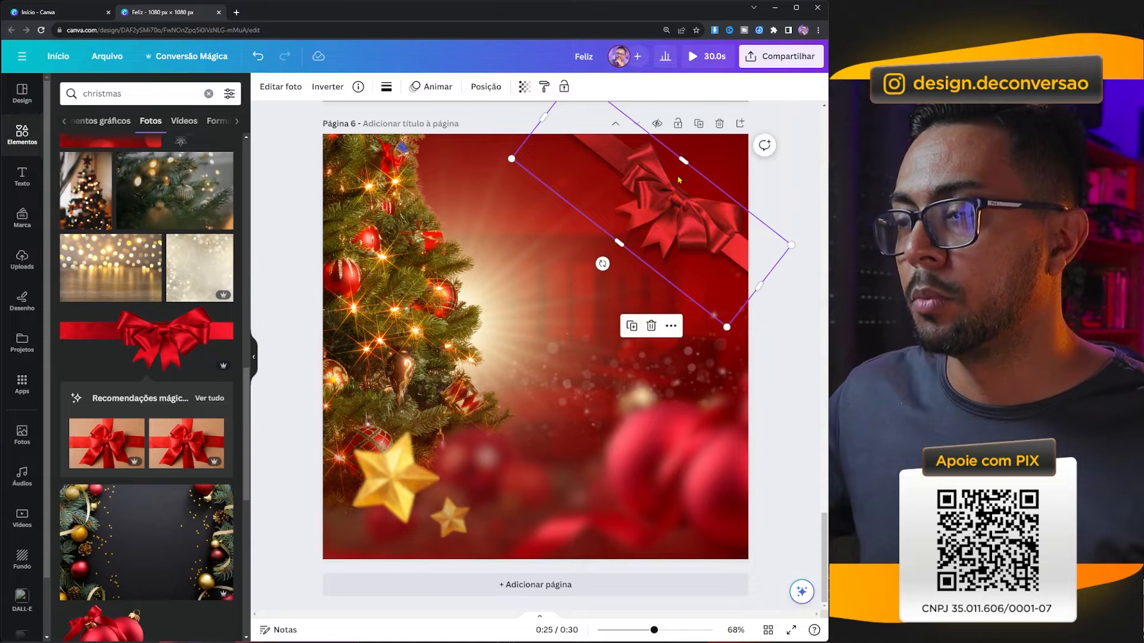
click(781, 178)
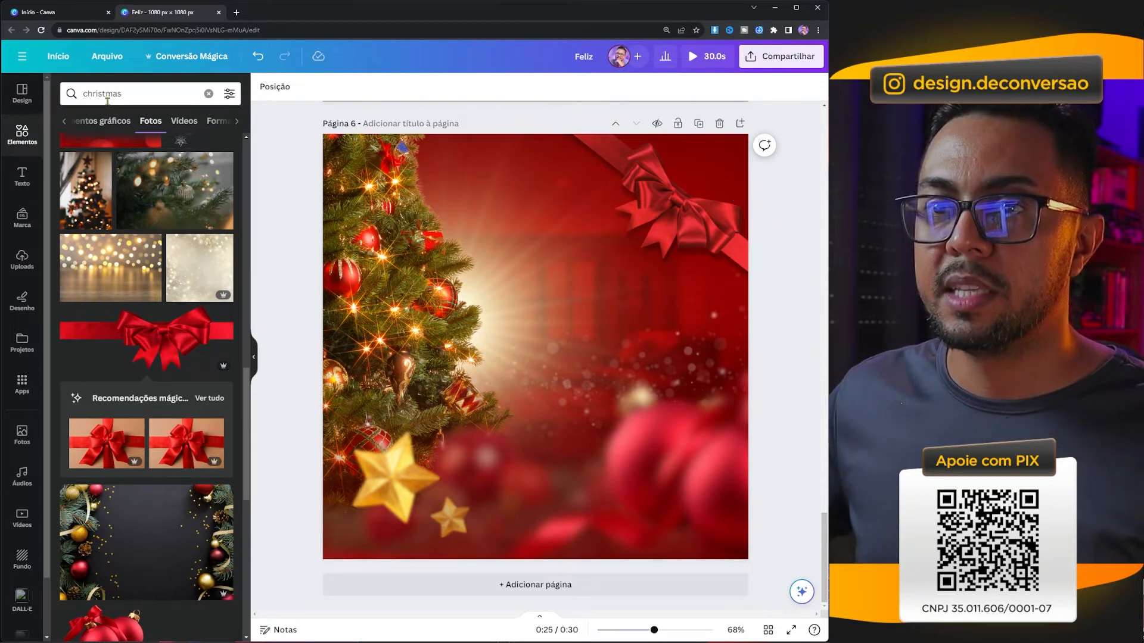
Step: Search the photos for "dourado" and add the square gold foil texture to the page
click(138, 94)
double_click(138, 93)
text(d)
click(105, 292)
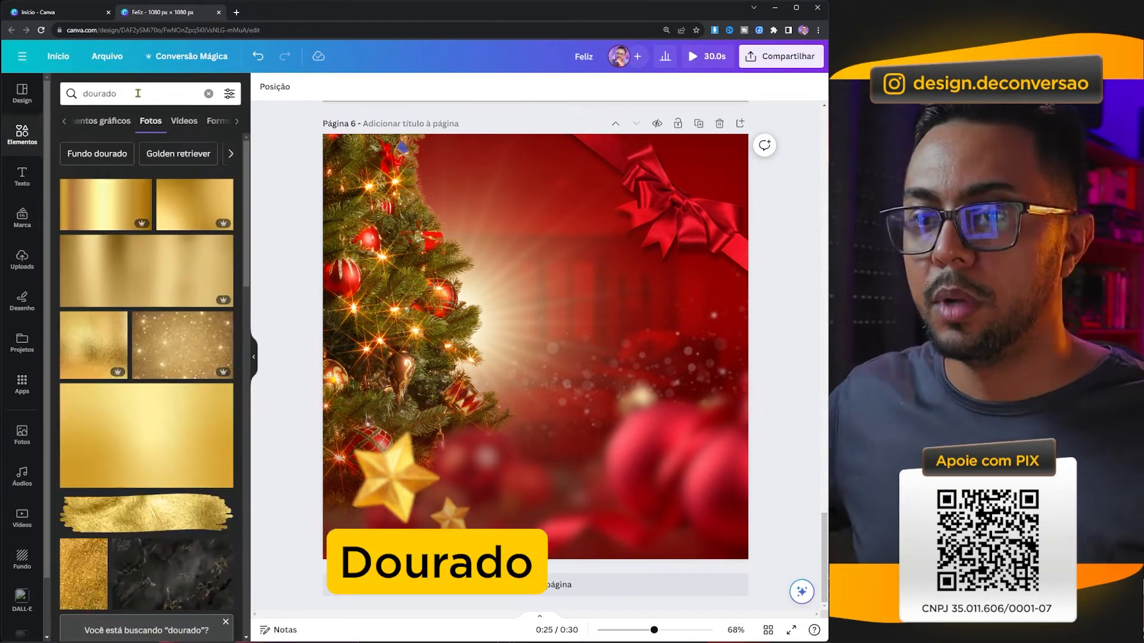
click(101, 343)
Step: Fit the gold texture, tilted to match the ribbon, into the page's upper-right corner and layer it directly behind the ribbon
drag(533, 462, 452, 497)
drag(531, 322, 734, 144)
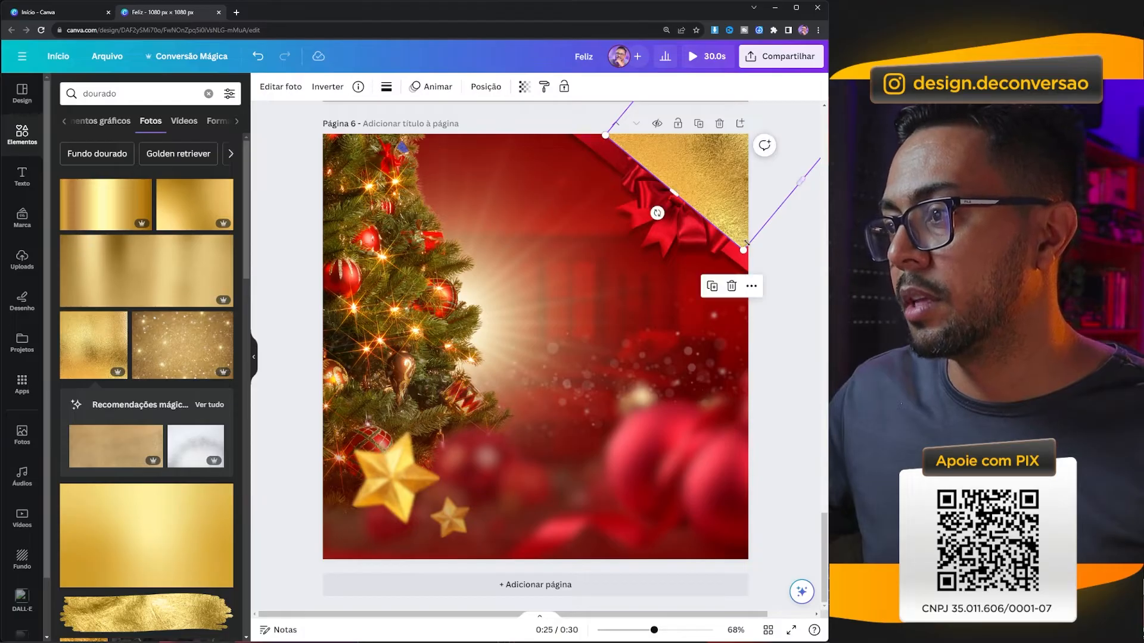
mouse_move(745, 251)
mouse_down()
mouse_move(756, 262)
mouse_move(748, 256)
mouse_up()
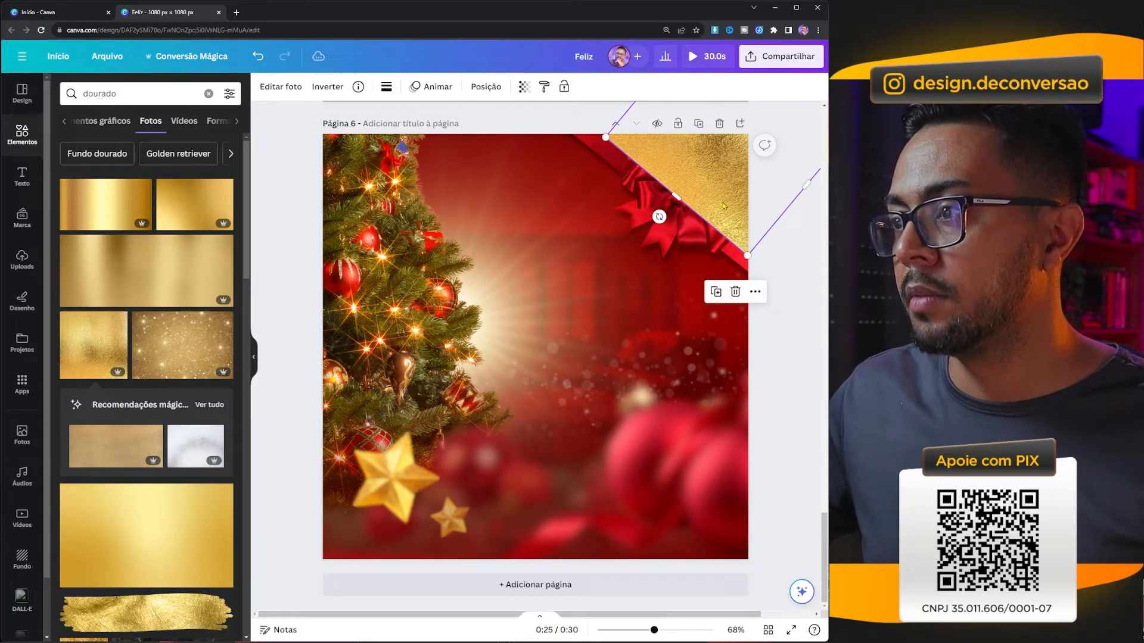
click(486, 86)
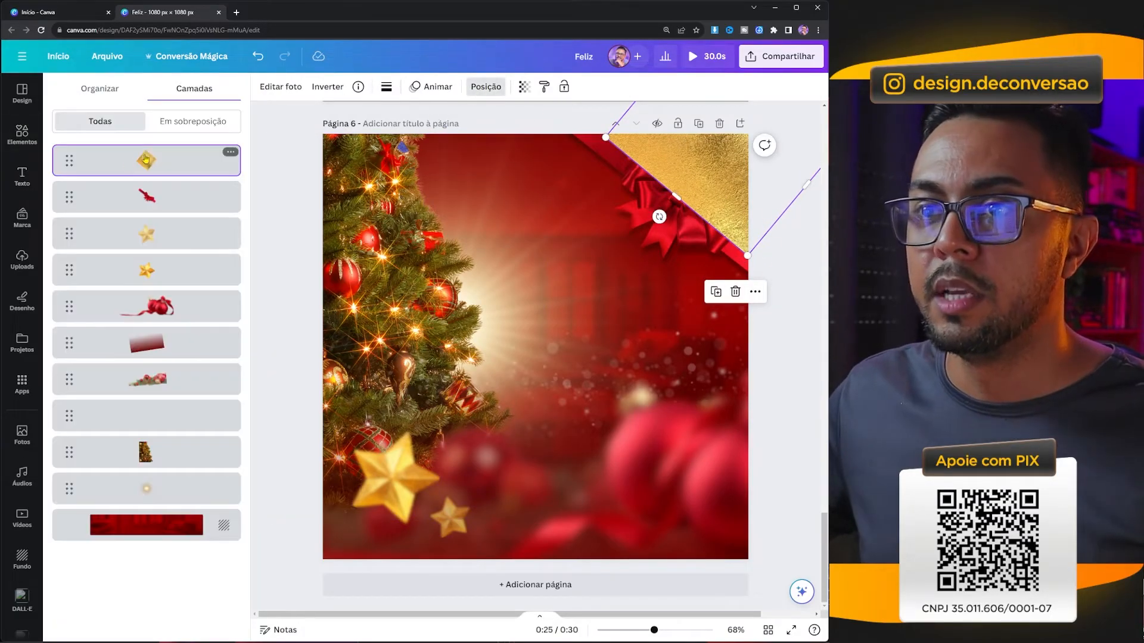
drag(135, 166, 143, 201)
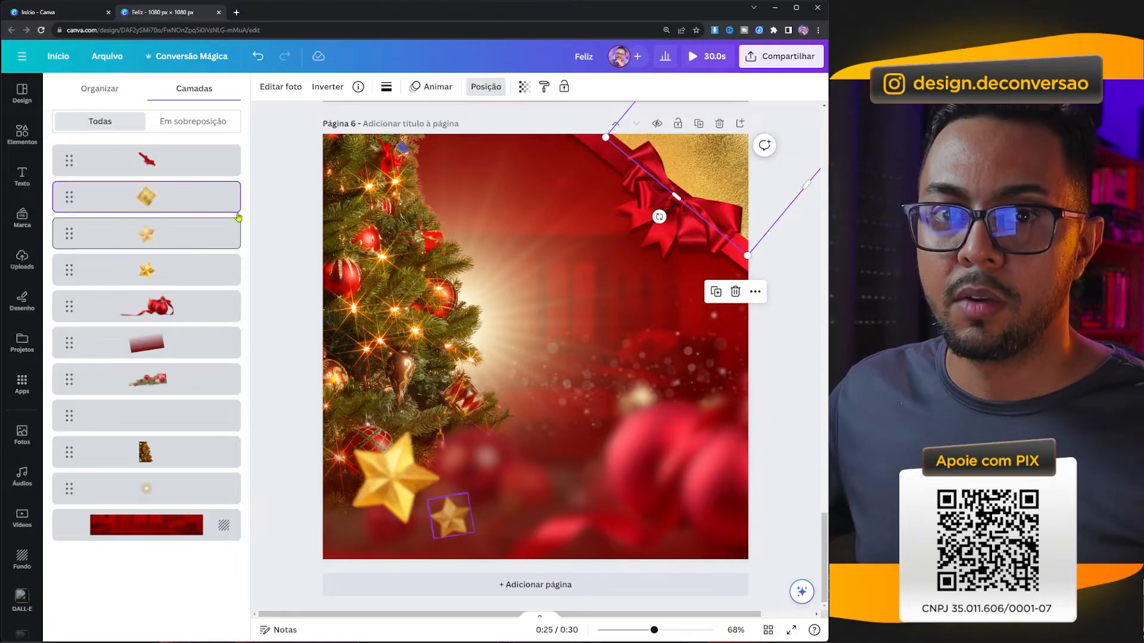
Step: Search the photos for "christmas" again and add the row of red and gold baubles with pine cones
click(22, 134)
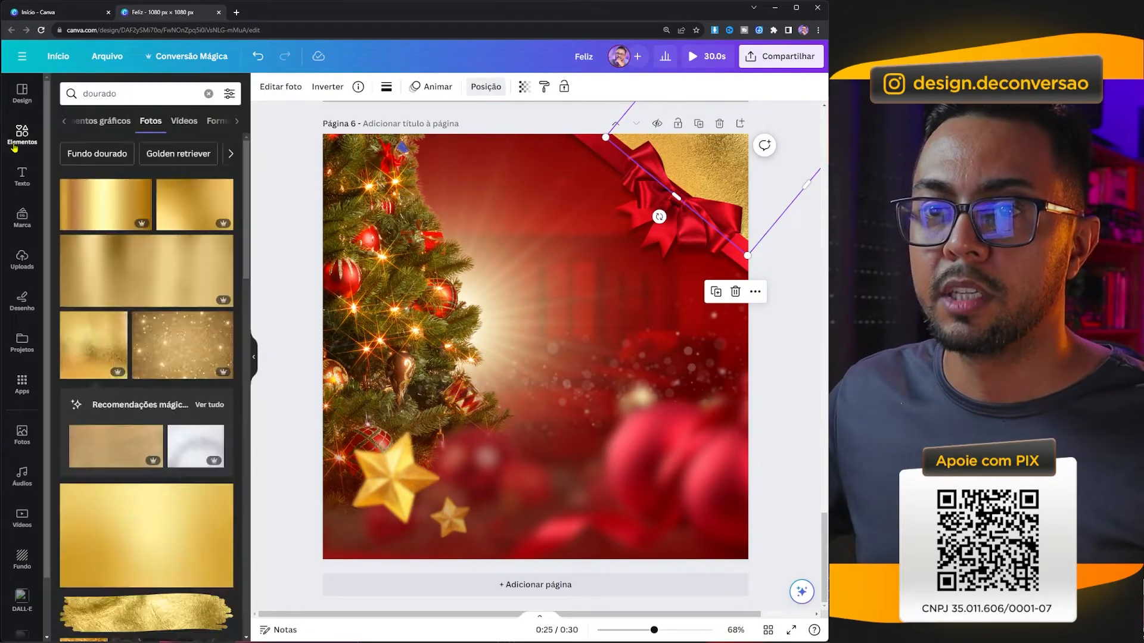
click(130, 94)
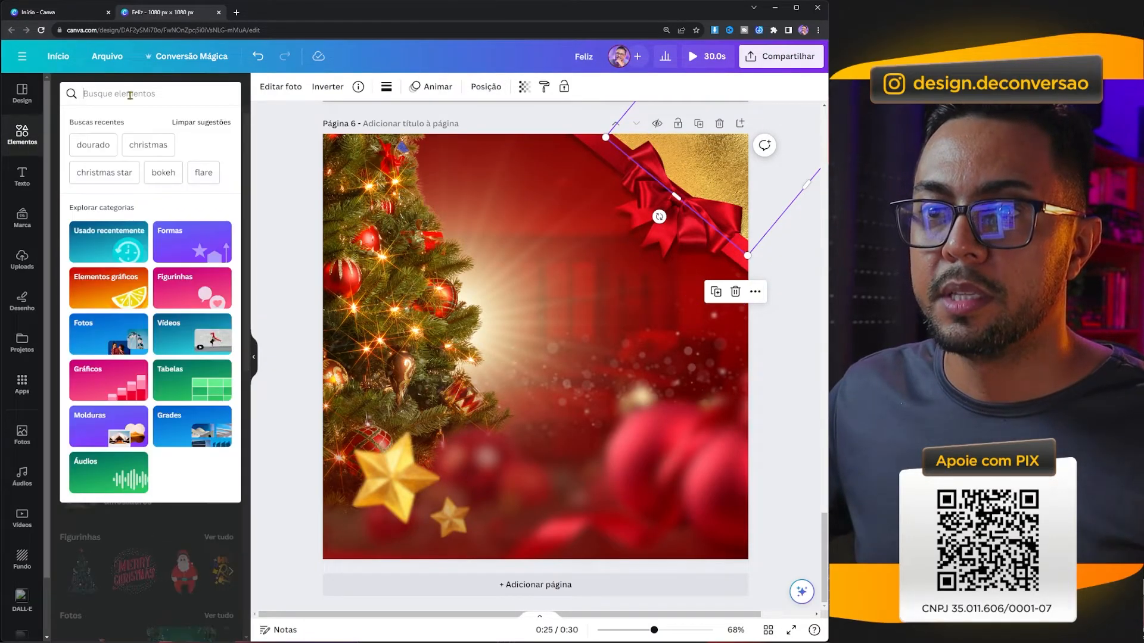
click(151, 146)
click(190, 121)
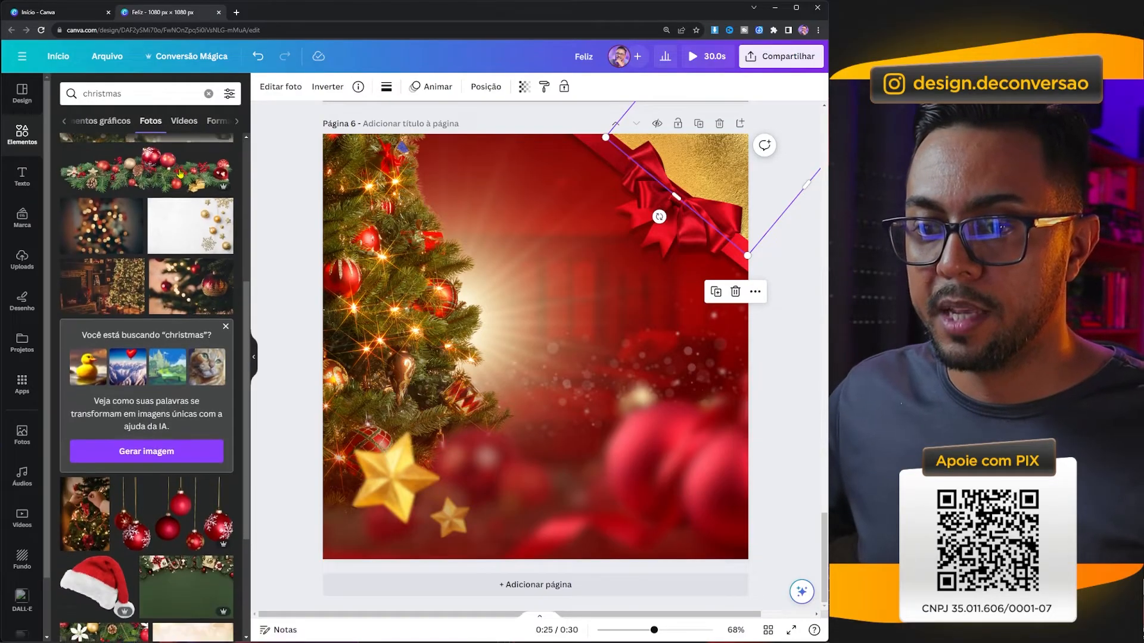
scroll(180, 173, down, 15)
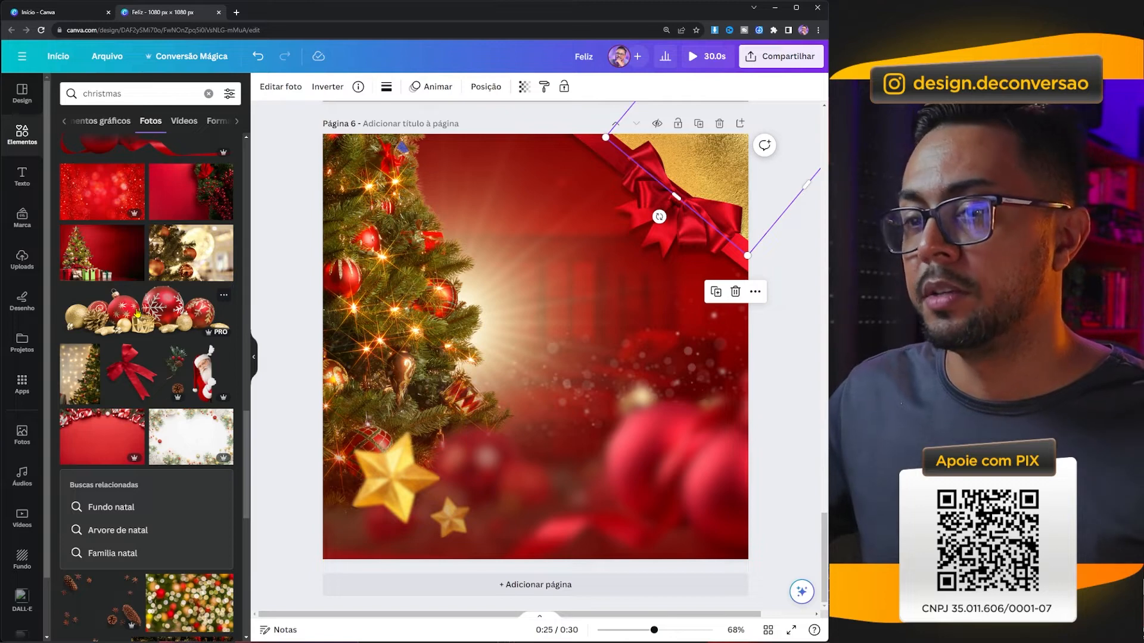
click(137, 313)
Step: Tilt the bauble row along the ribbon in the upper-right corner, scale it down slightly and layer it directly behind the ribbon
drag(534, 408, 492, 393)
drag(534, 339, 689, 166)
drag(799, 230, 784, 226)
click(484, 90)
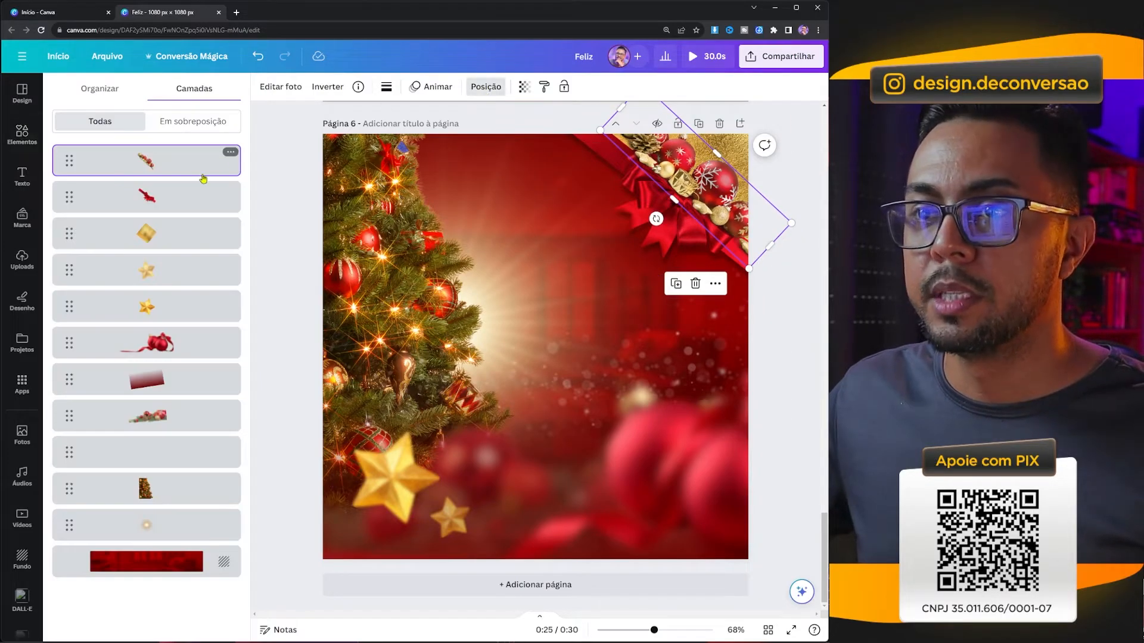
drag(186, 184, 188, 216)
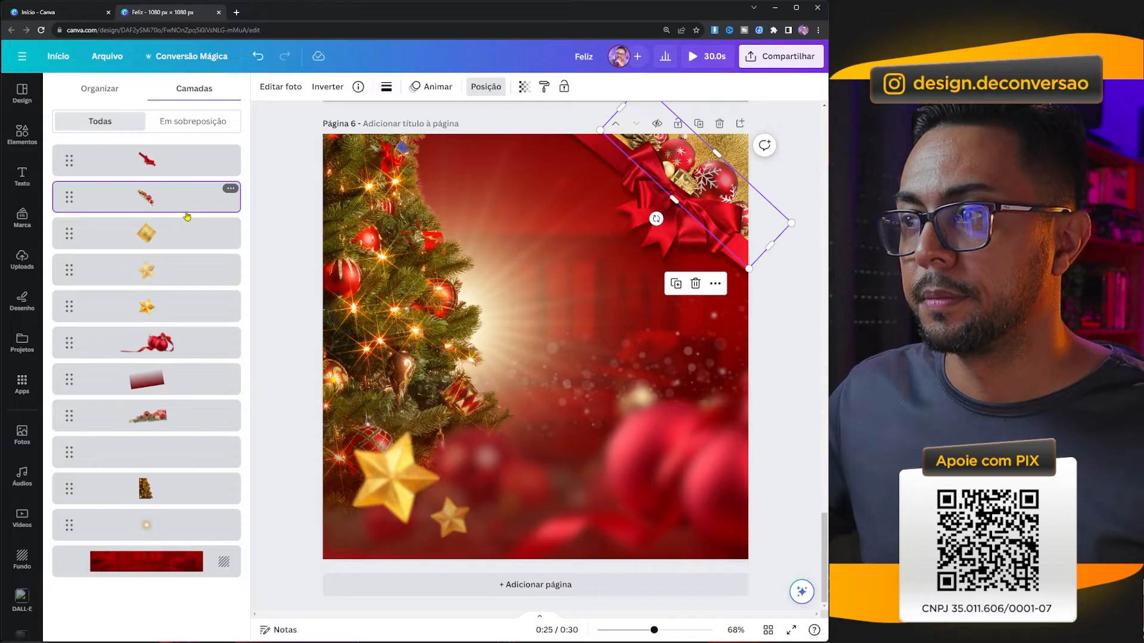
click(788, 324)
click(784, 323)
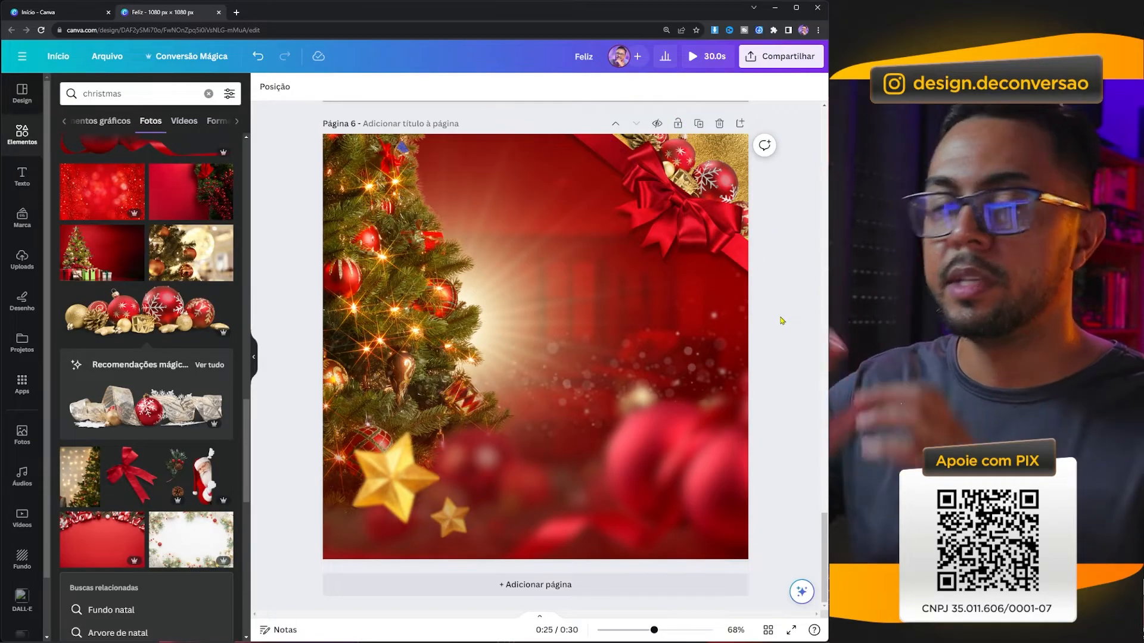
Step: Group the ribbon, bauble row and gold texture into one corner decoration
click(274, 87)
click(146, 170)
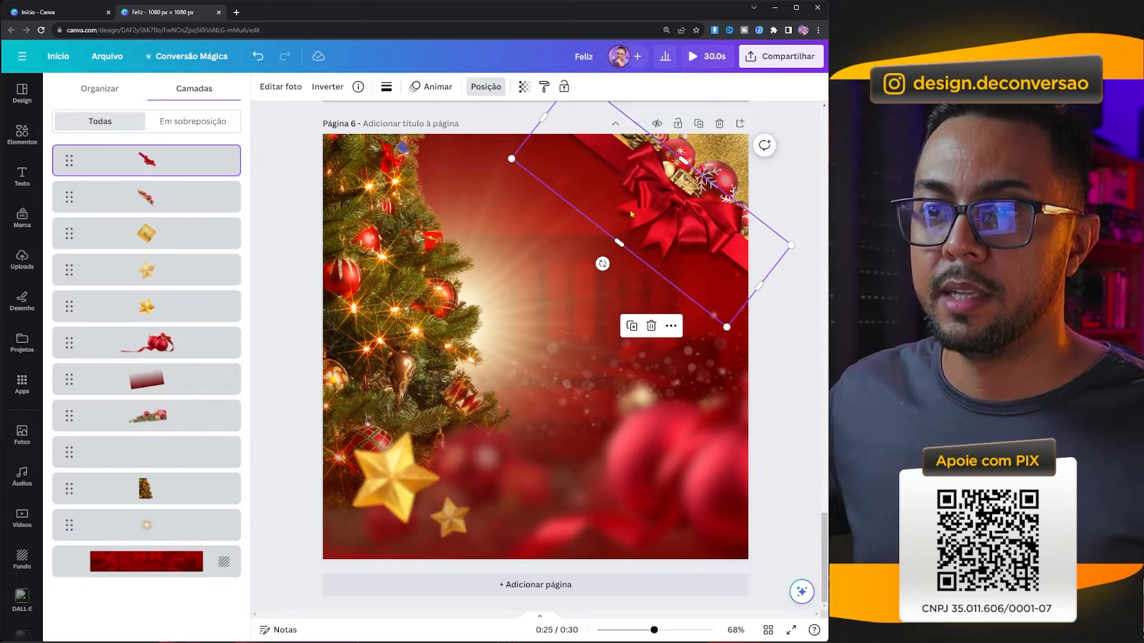
shift+click(160, 247)
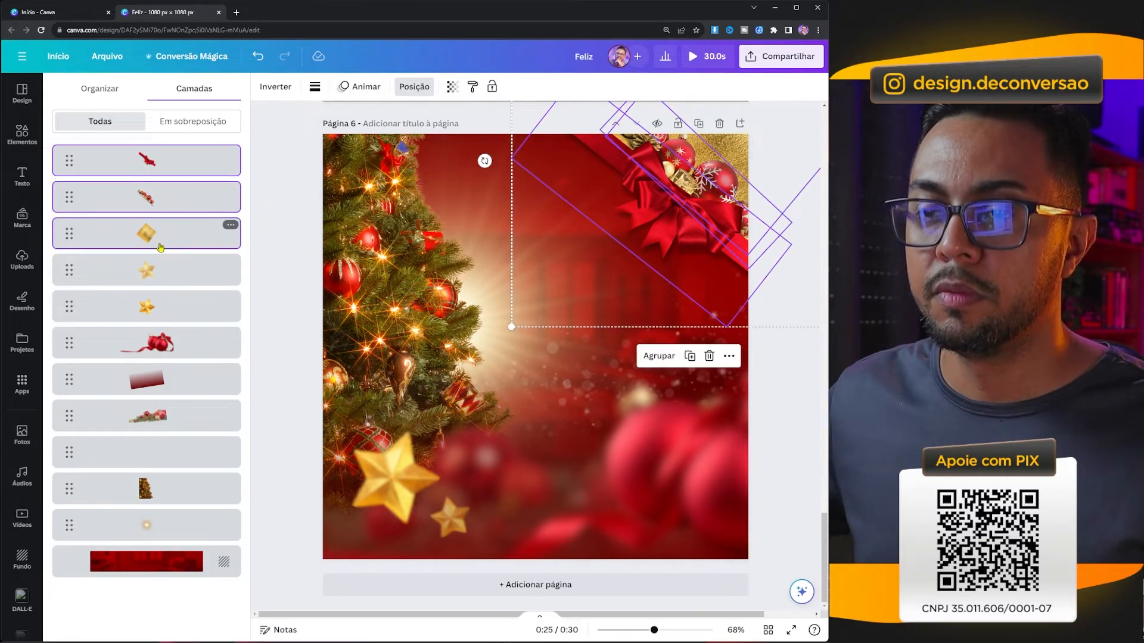
key(ctrl+g)
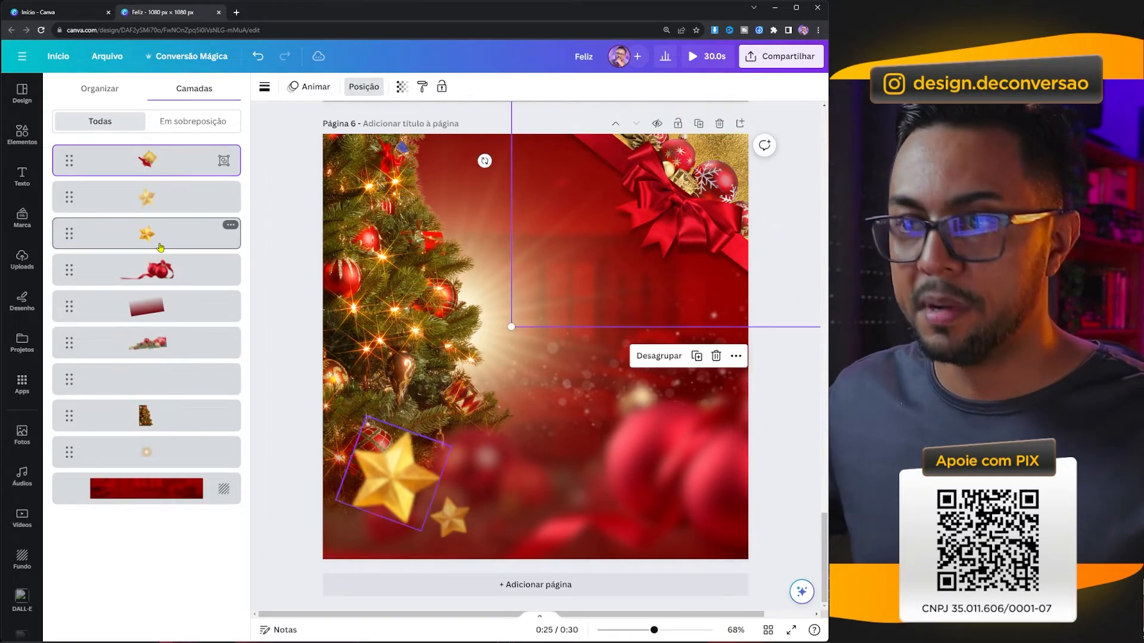
click(262, 203)
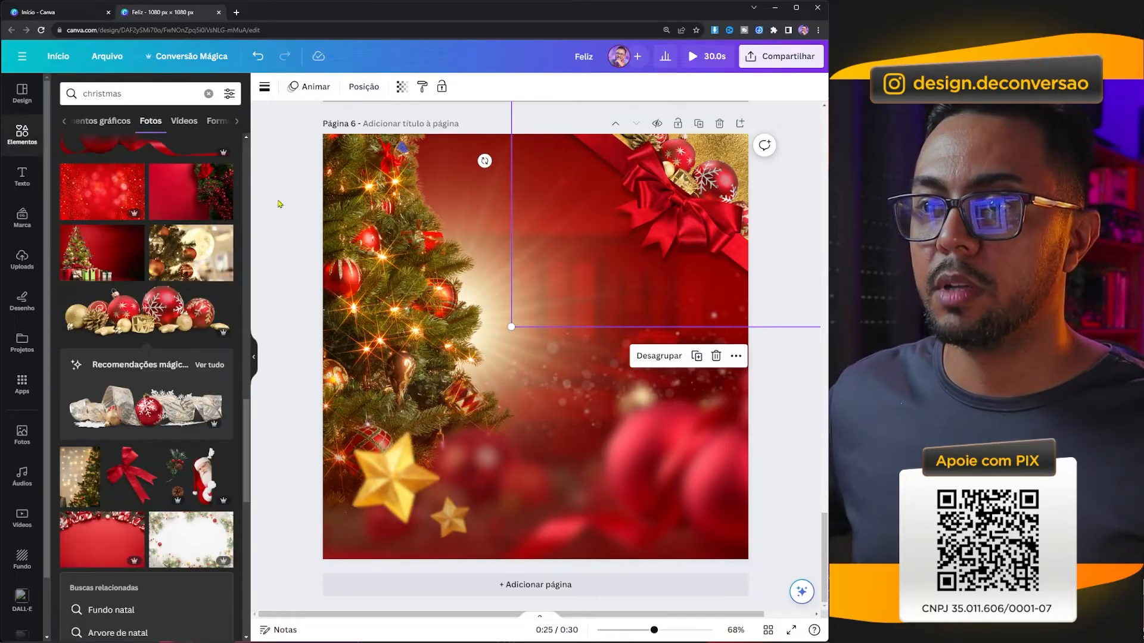
click(280, 205)
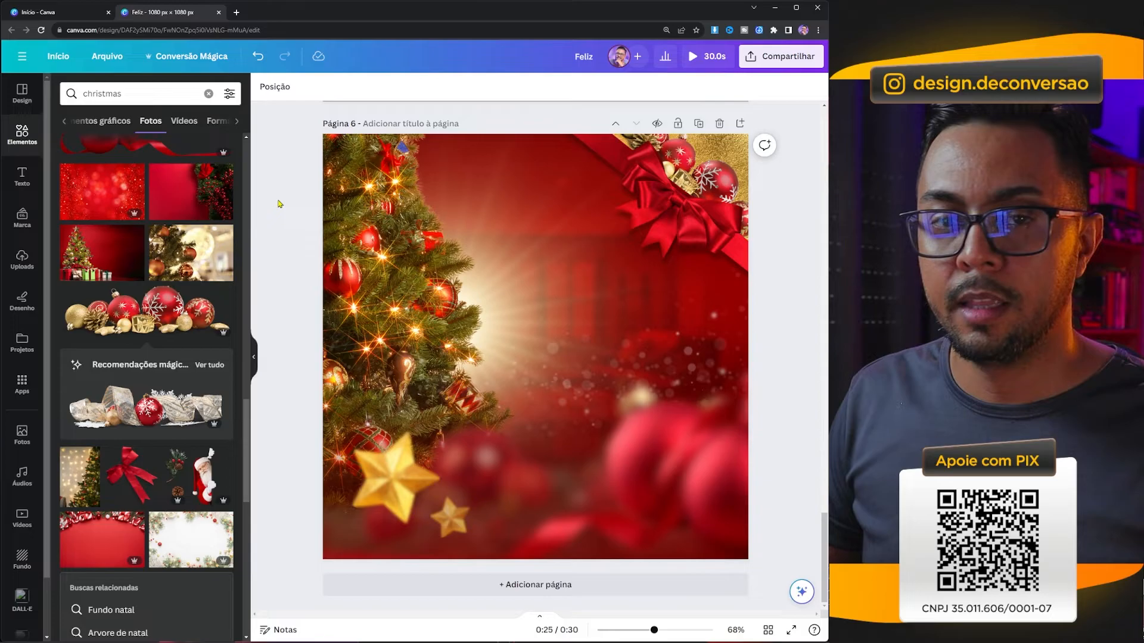
Step: Add a square shape to the page and fill it with solid black, #000000
click(22, 134)
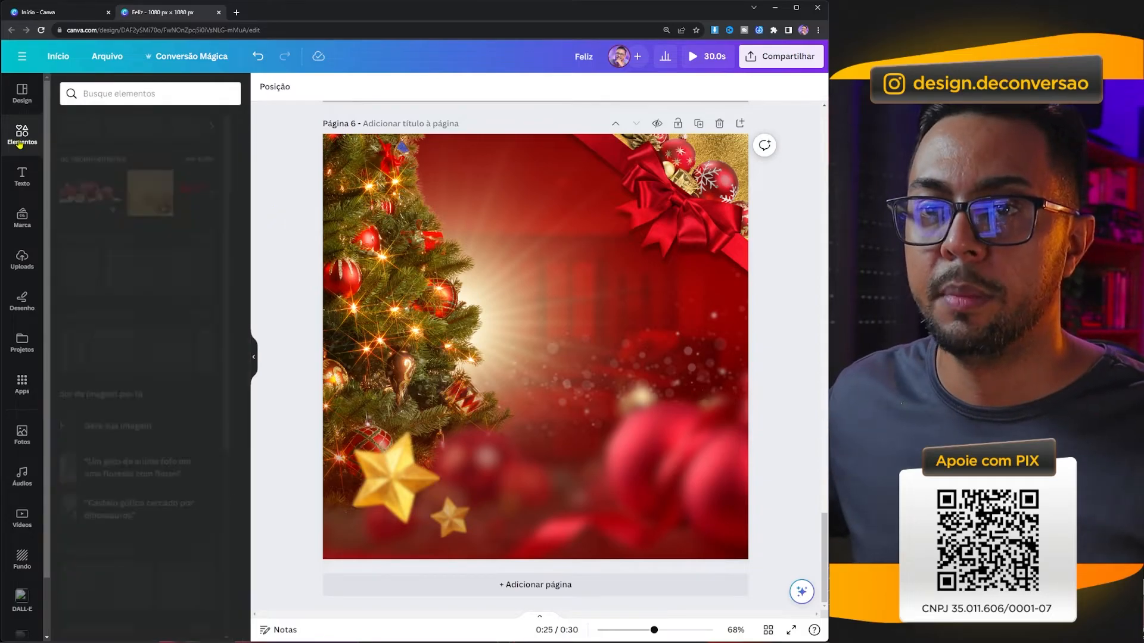
click(71, 271)
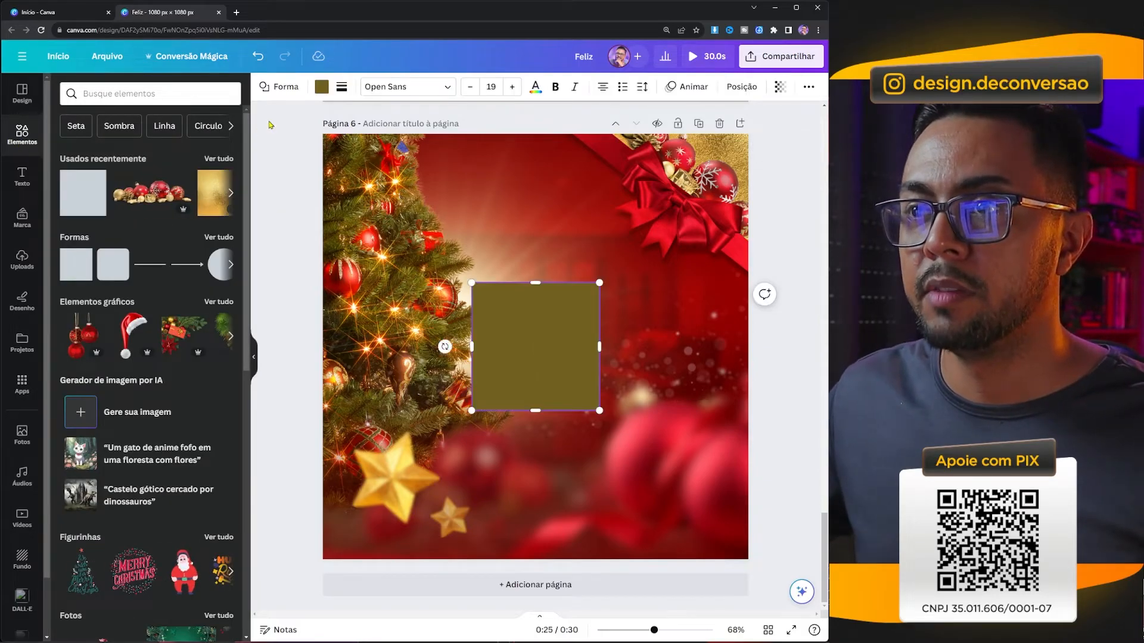
click(322, 87)
click(64, 157)
drag(120, 240, 50, 289)
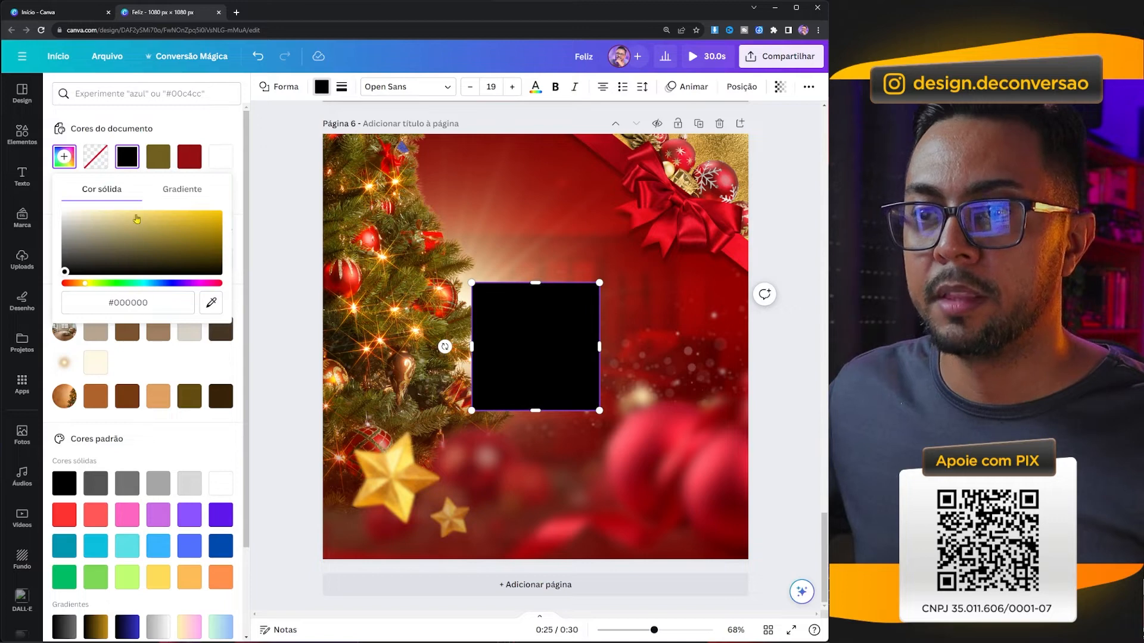
Step: Fill the square with a radial gradient of three colour stops: two fully transparent ones and an outer black one
click(182, 188)
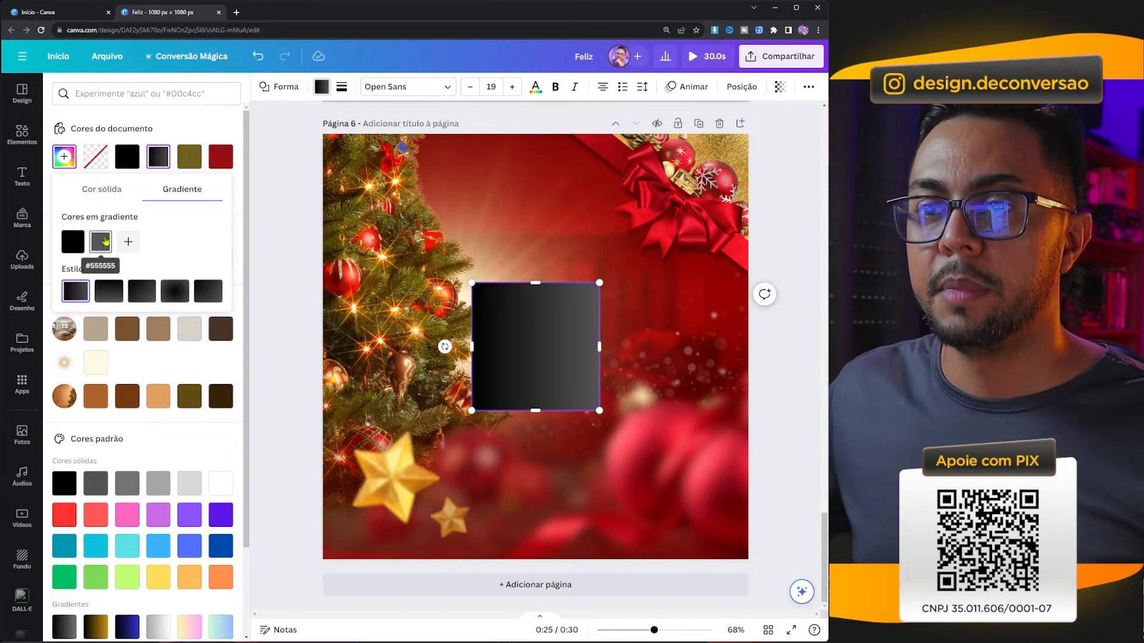
click(100, 241)
drag(147, 306, 81, 351)
click(128, 241)
click(74, 247)
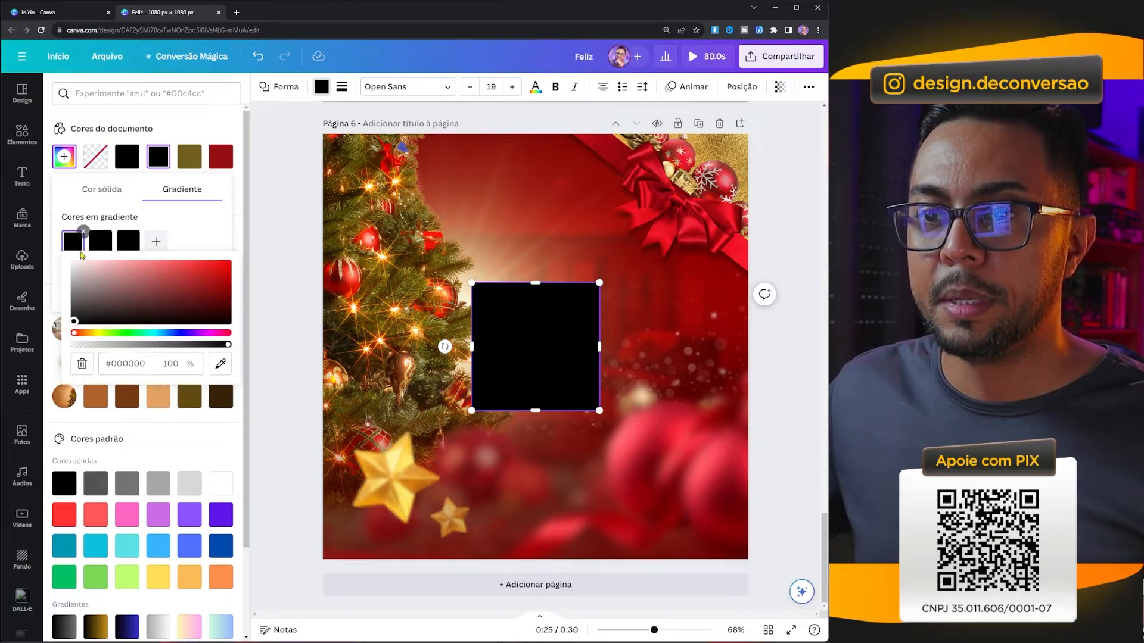
drag(228, 349, 70, 345)
click(100, 241)
drag(257, 347, 96, 349)
click(185, 224)
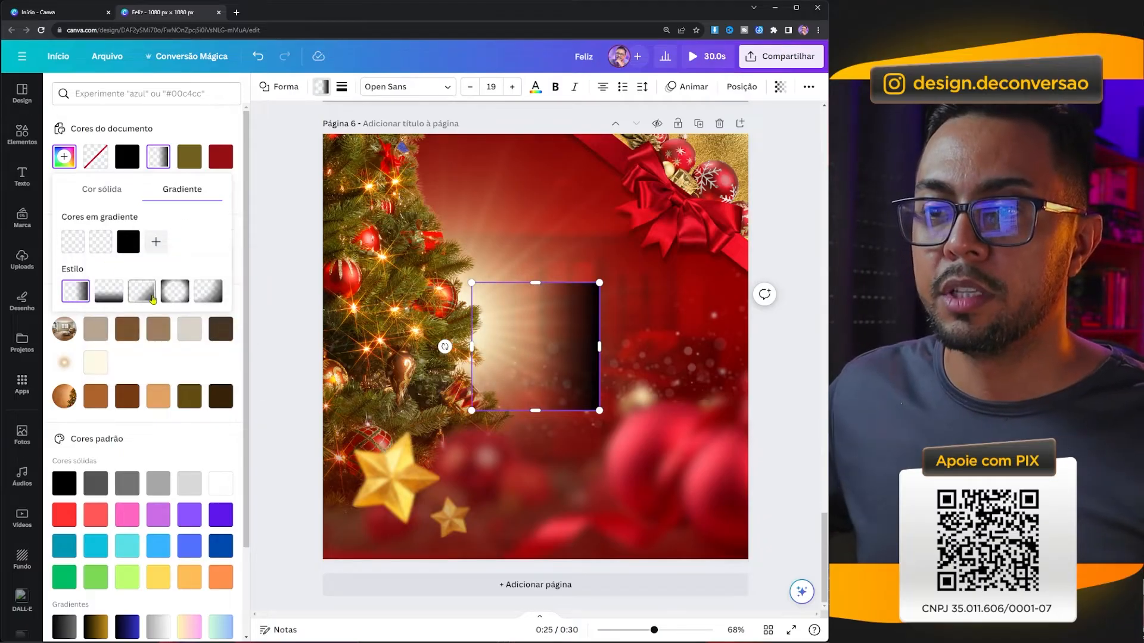
click(175, 291)
Step: Stretch the gradient square over the whole page and layer it directly behind the ribboned corner decoration
drag(524, 339, 374, 189)
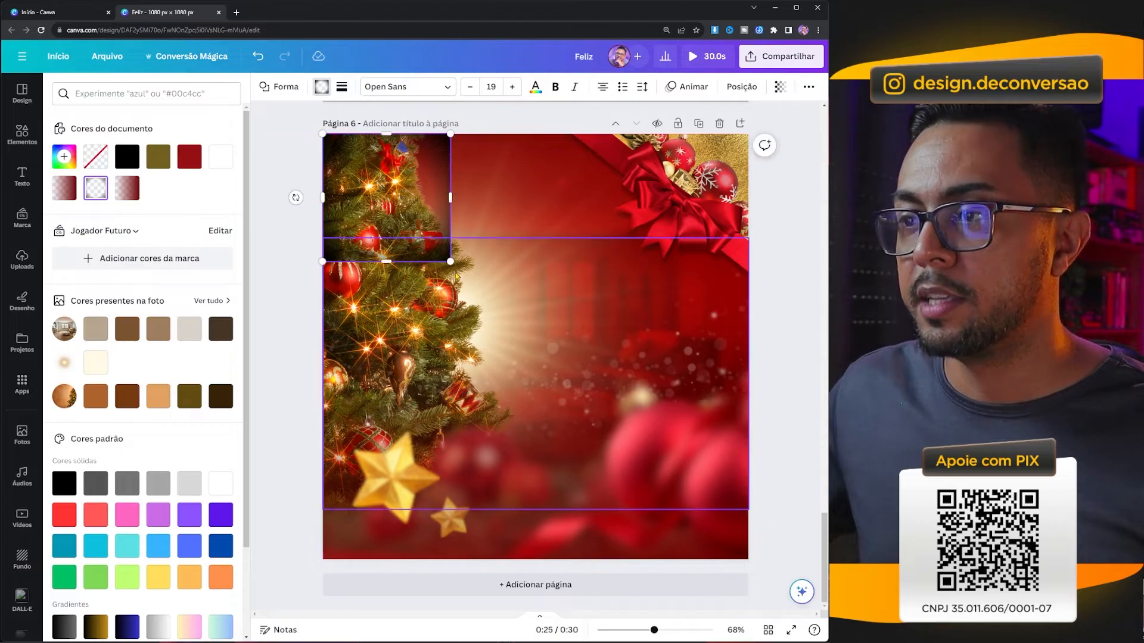
drag(451, 262, 754, 566)
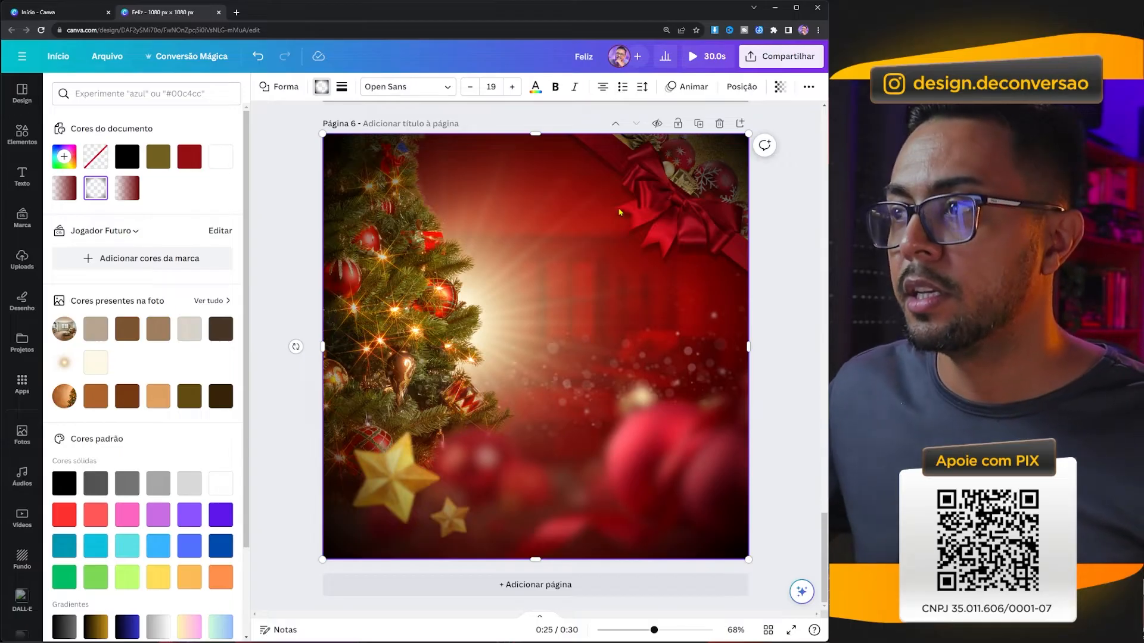
click(741, 87)
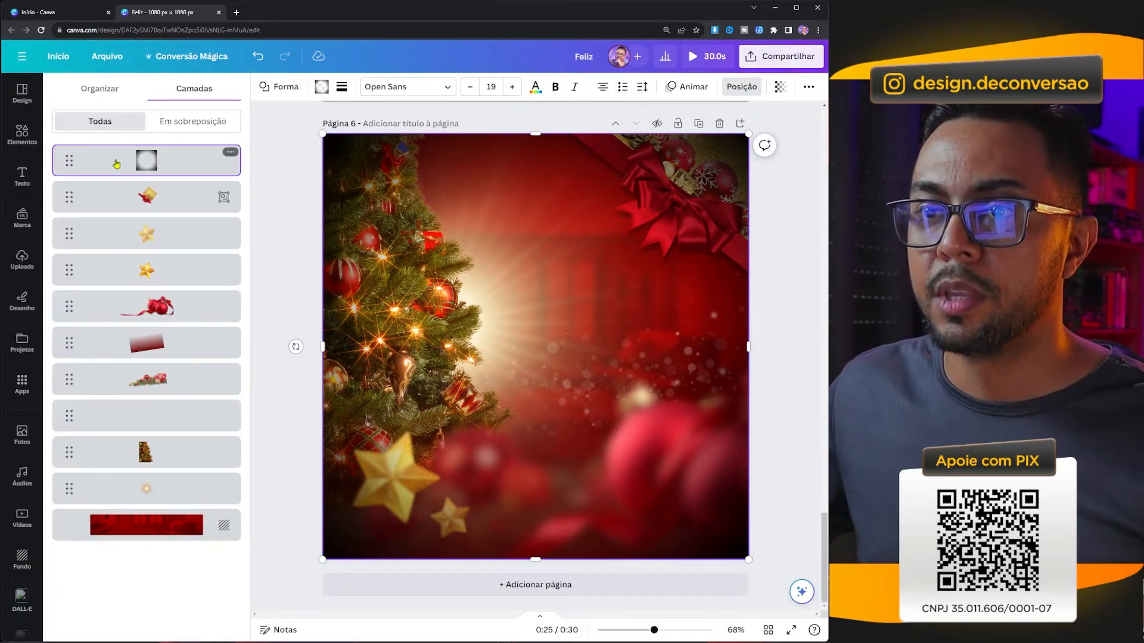
drag(114, 164, 114, 201)
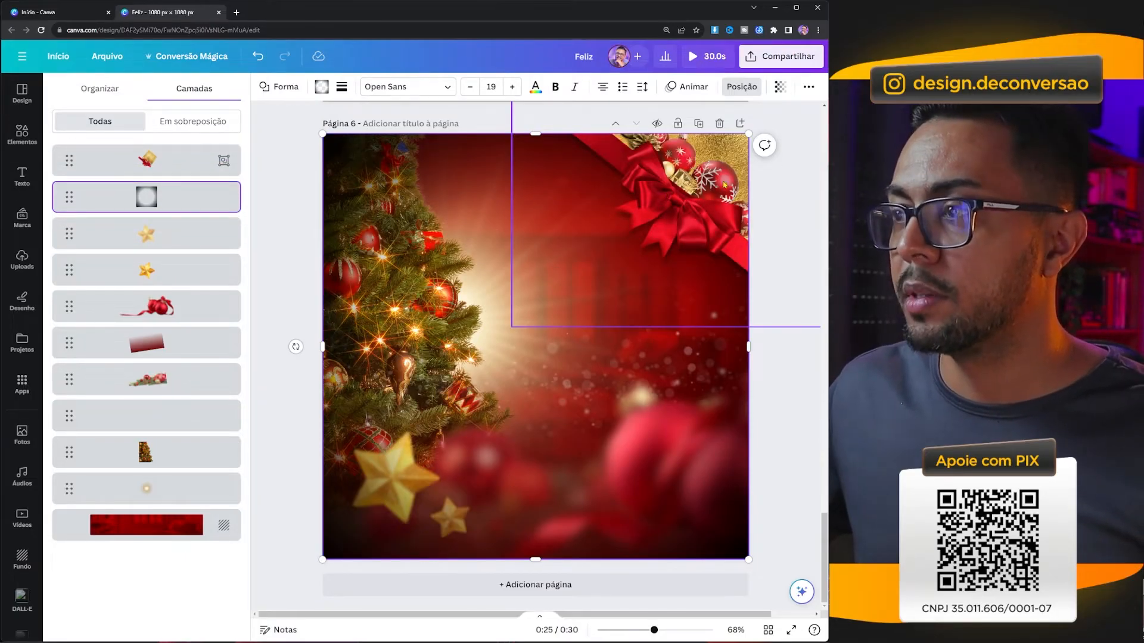
Step: Set the gradient vignette's transparency to 40 and lock the layer
click(780, 88)
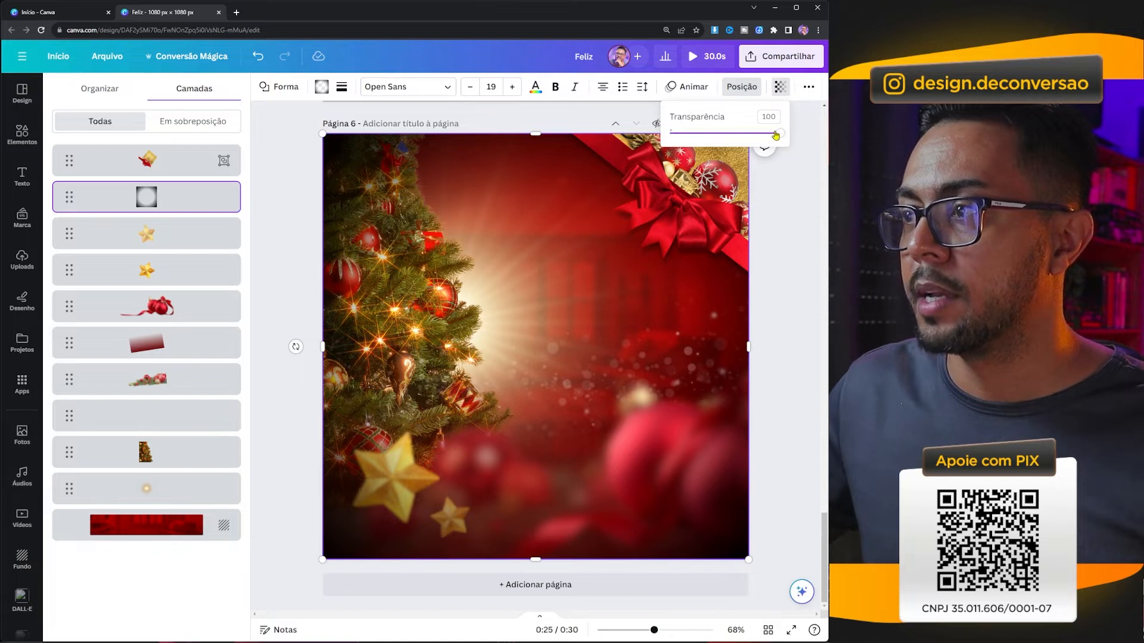
drag(779, 135, 723, 137)
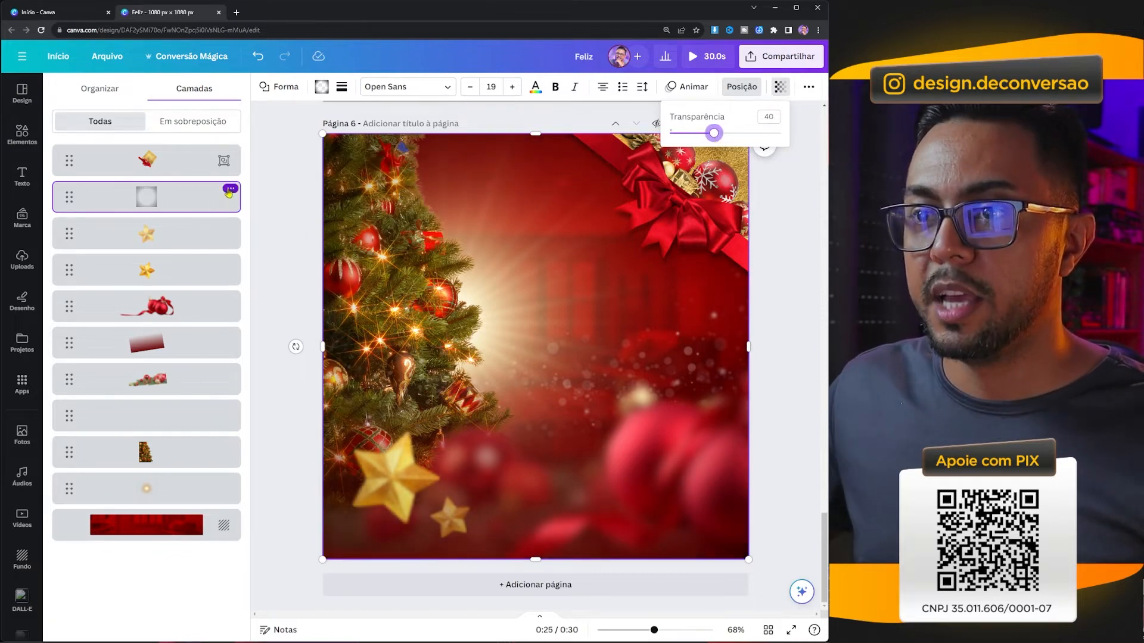
click(230, 189)
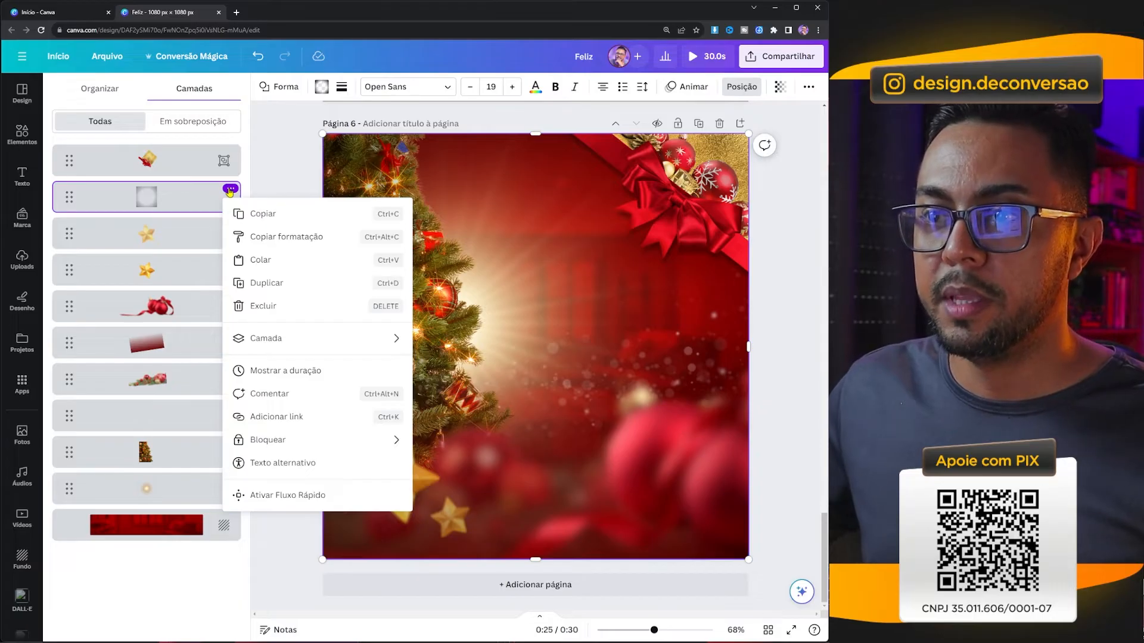
mouse_move(274, 440)
click(444, 441)
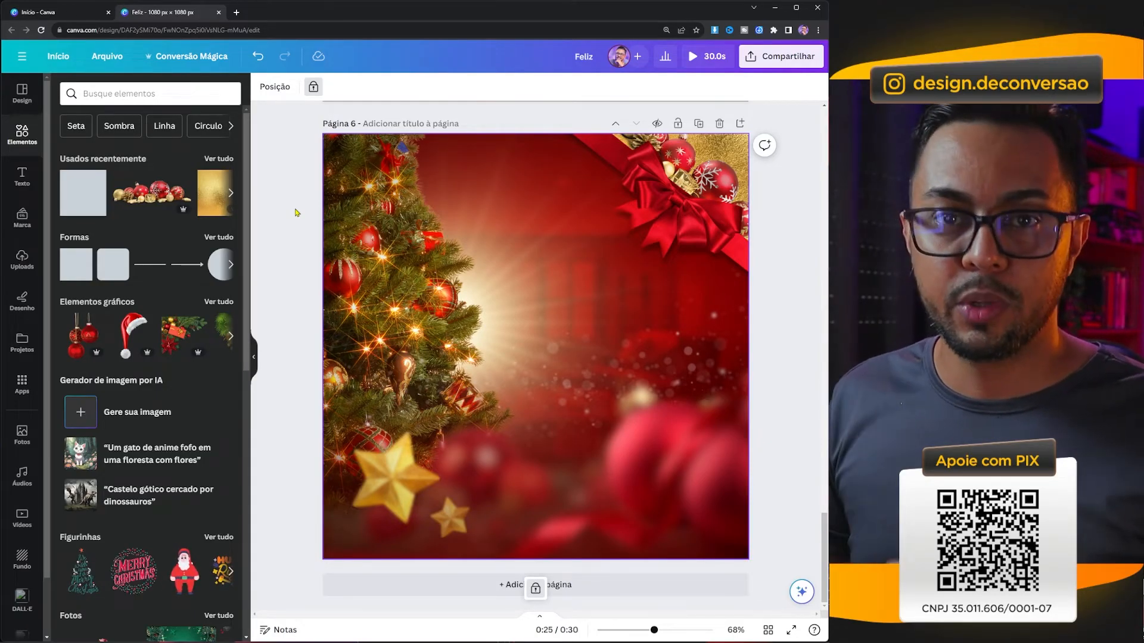
Step: Add the uploaded photo of the smiling boy with crossed arms to the page and remove its background
click(19, 265)
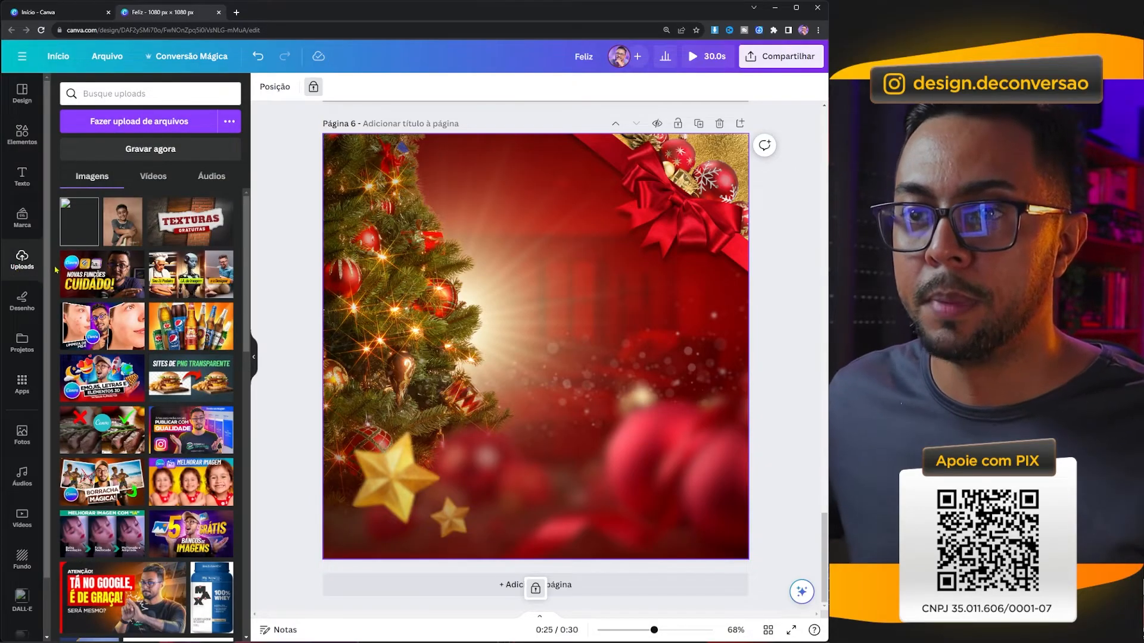
click(122, 233)
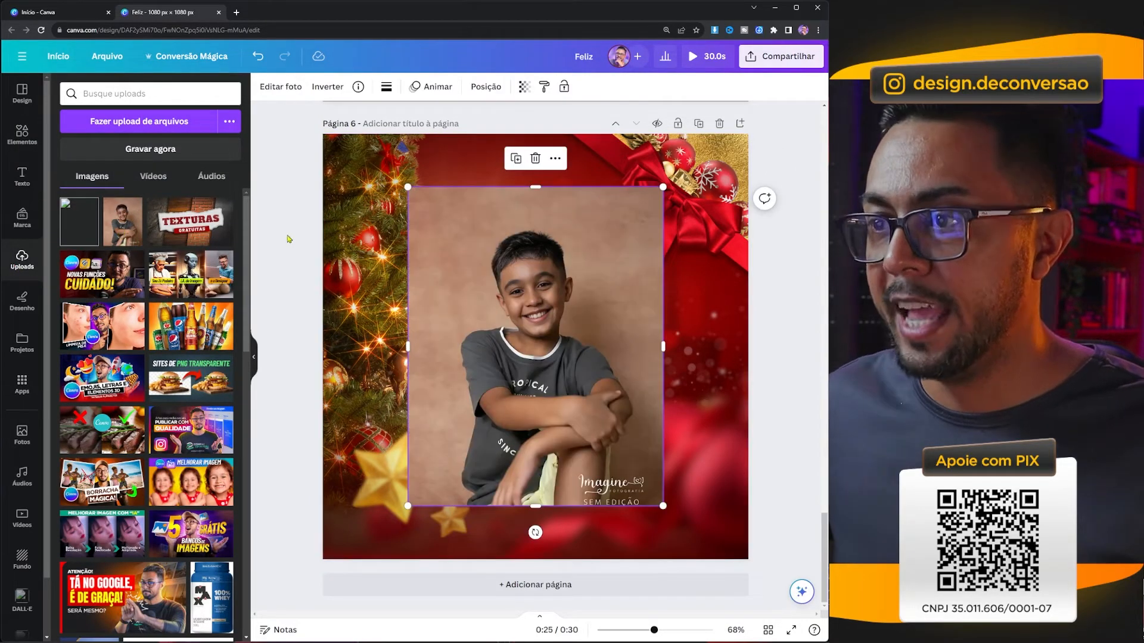
drag(516, 285, 540, 247)
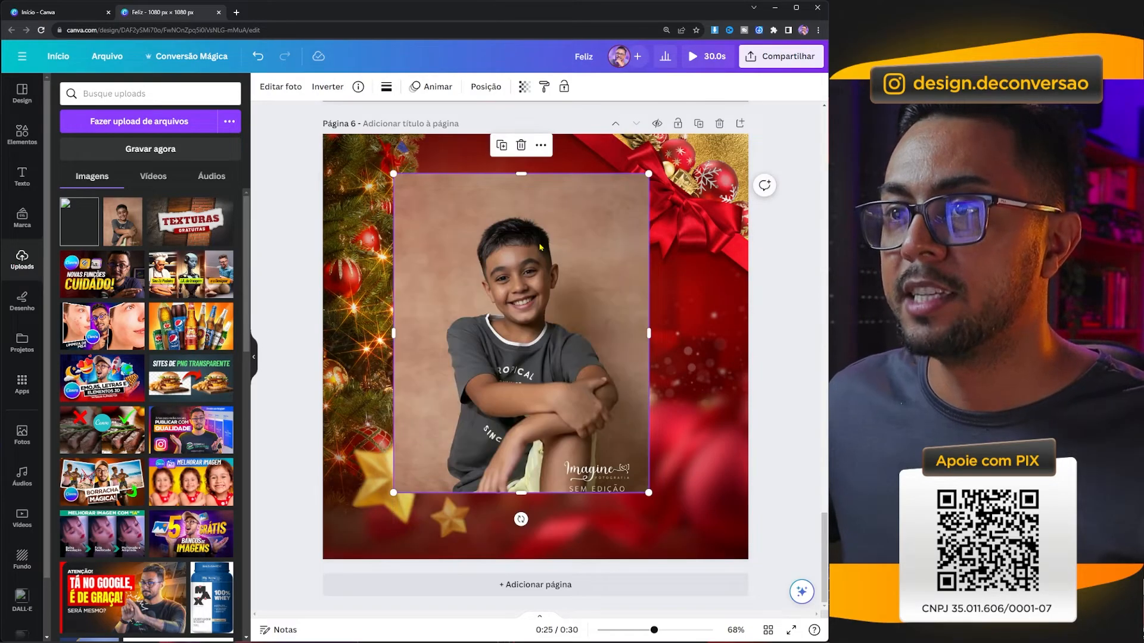
click(277, 88)
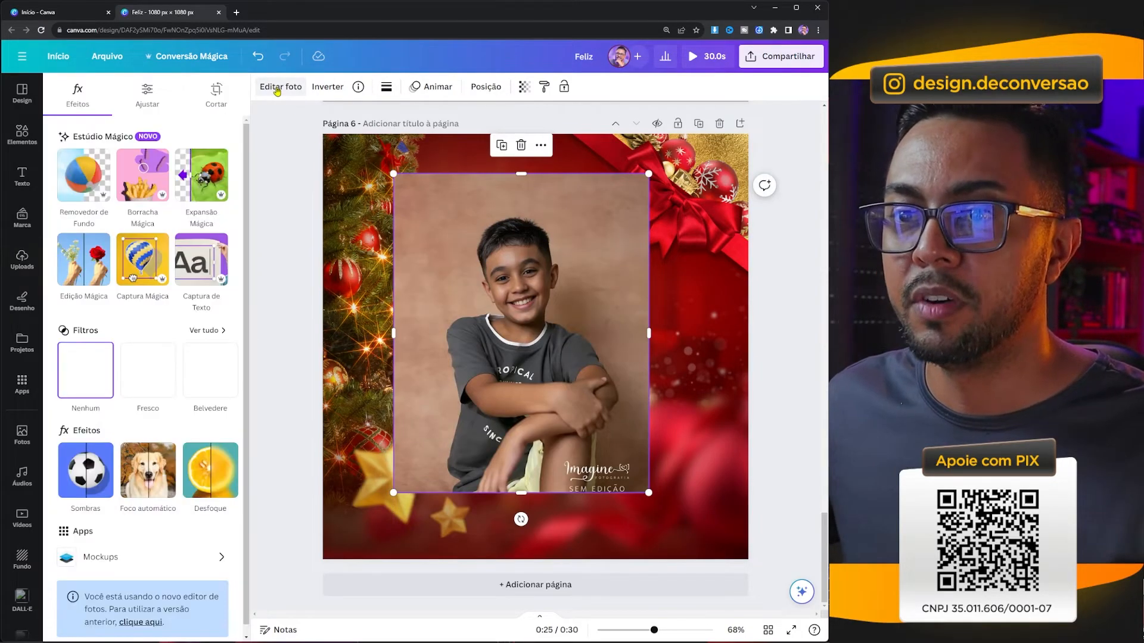
click(81, 169)
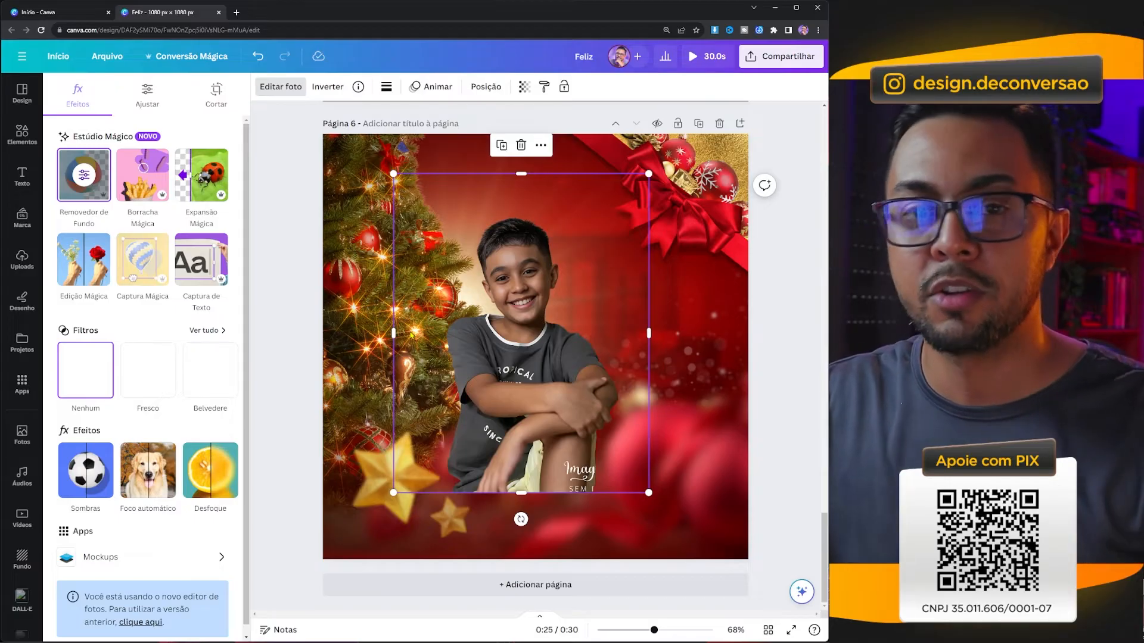
Step: Enlarge the boy's cutout and place it low on the page, overlapping the Christmas tree and the stars
drag(486, 314, 454, 352)
drag(616, 212, 654, 167)
drag(501, 265, 493, 272)
Step: Search the photos for "gorro natal" and add the red Santa hat with its pompom hanging at the left
click(22, 134)
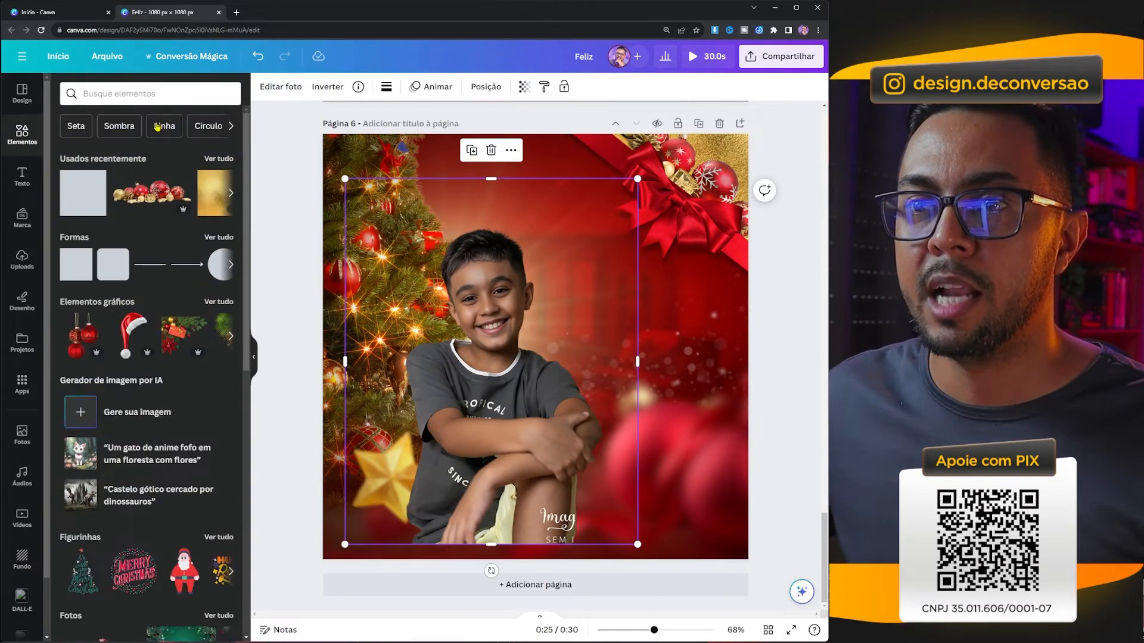
click(101, 94)
text(gorro natal)
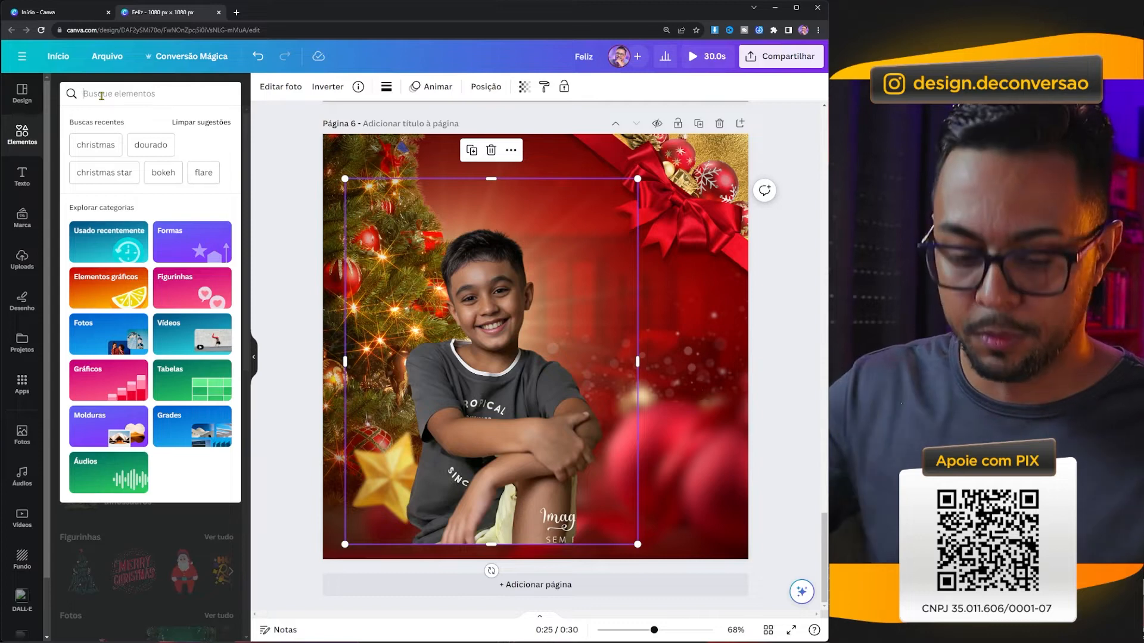
key(Return)
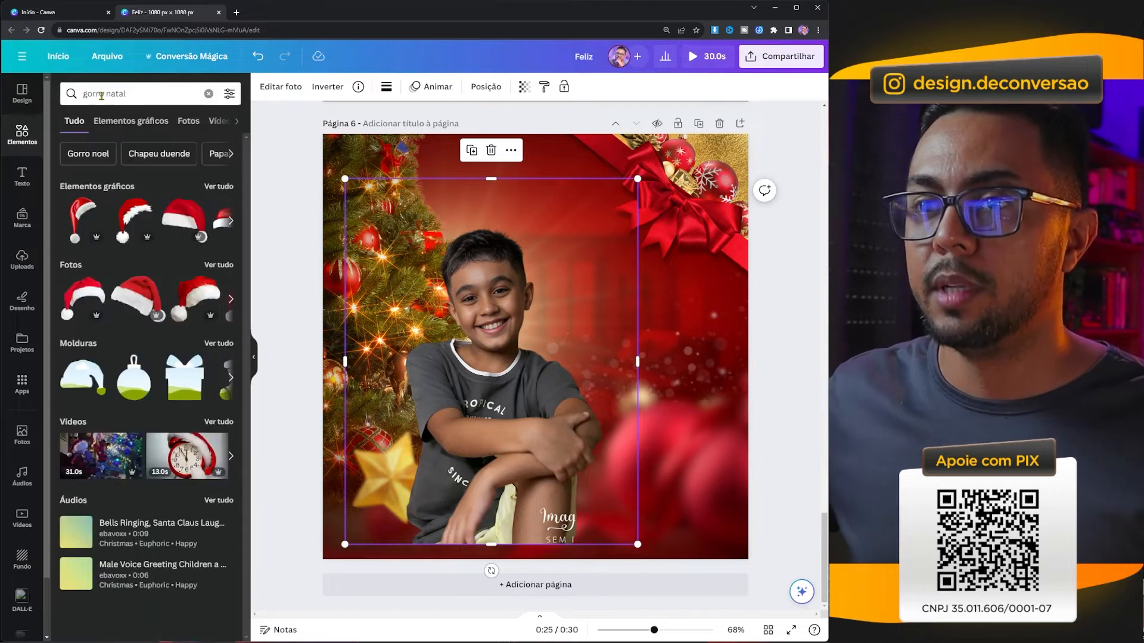
click(188, 122)
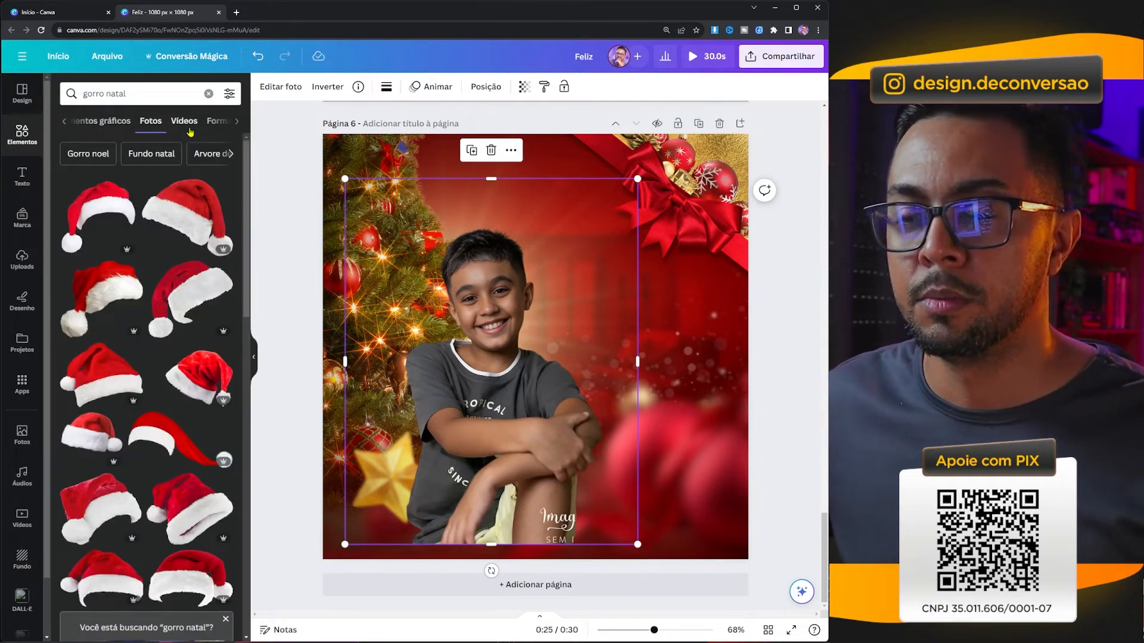
click(131, 214)
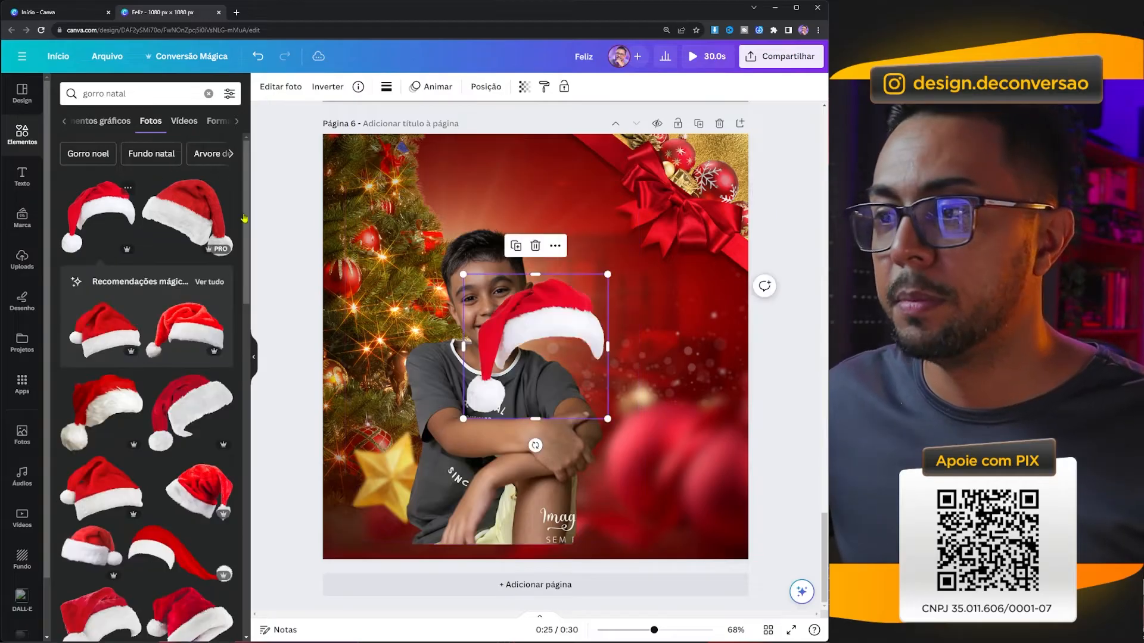
Step: Fit the Santa hat onto the boy's head, scaled down and tilted slightly counter-clockwise
drag(537, 308, 481, 195)
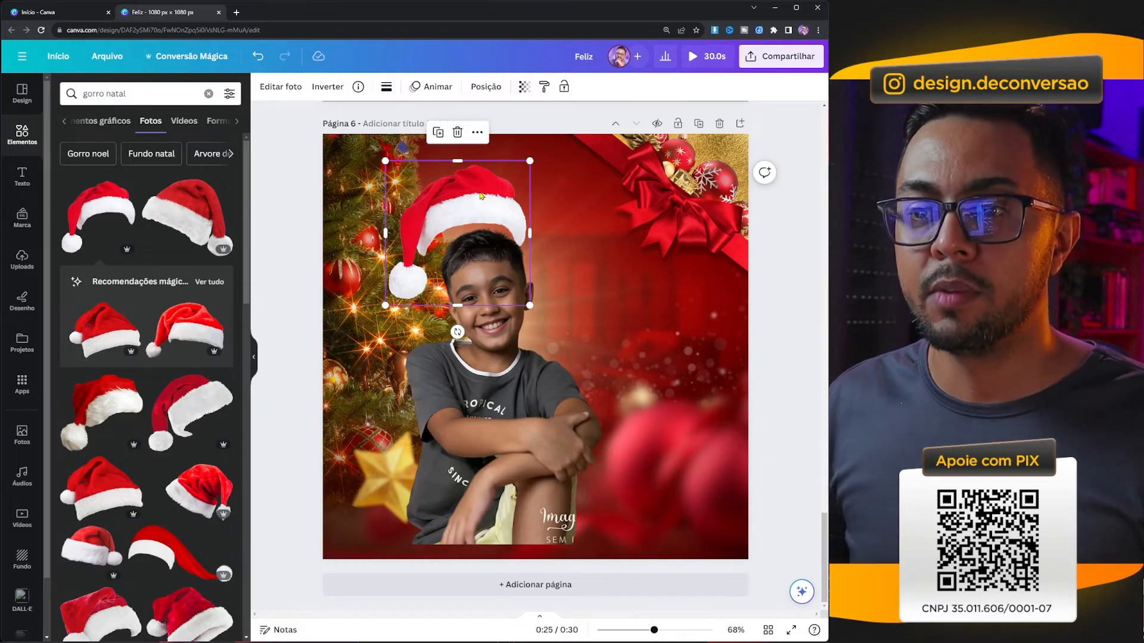
drag(474, 196, 492, 230)
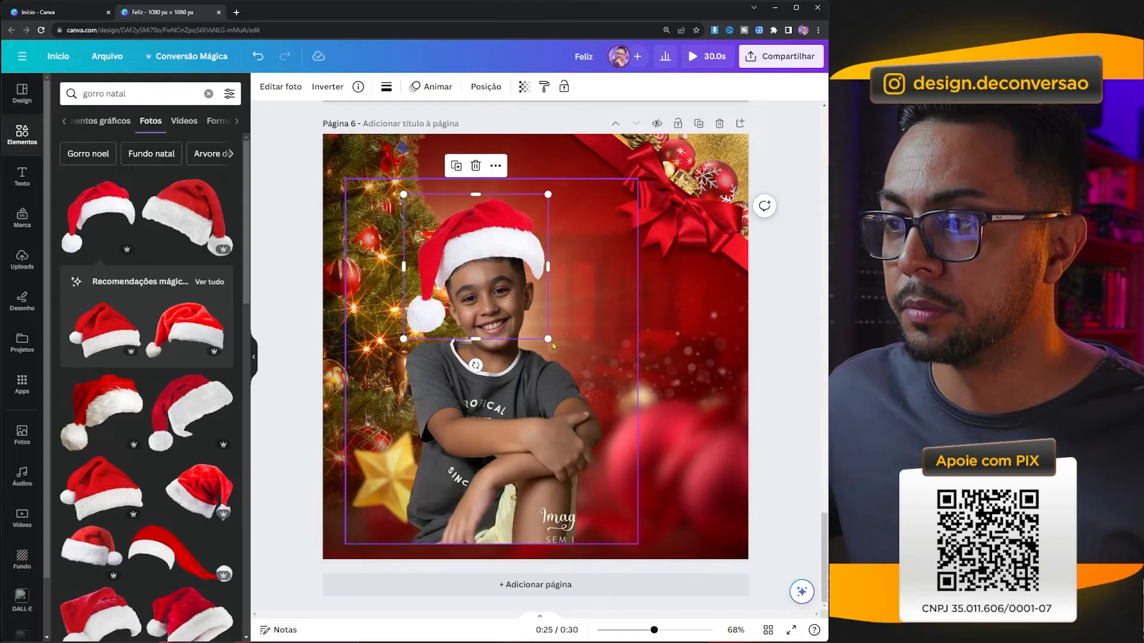
scroll(553, 345, up, 5)
drag(562, 371, 520, 328)
drag(420, 190, 432, 204)
mouse_move(559, 227)
mouse_down()
mouse_move(582, 248)
mouse_move(560, 213)
mouse_up()
drag(435, 204, 435, 207)
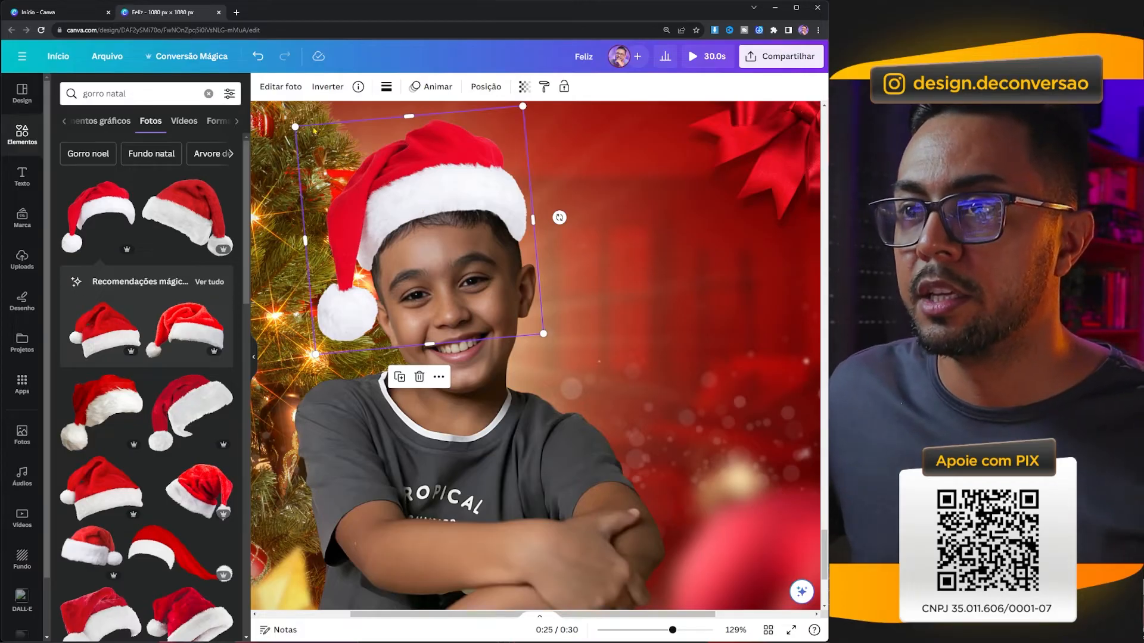
Step: Adjust the Santa hat's colours to temperature 38, tint 15 and brightness -18
click(273, 89)
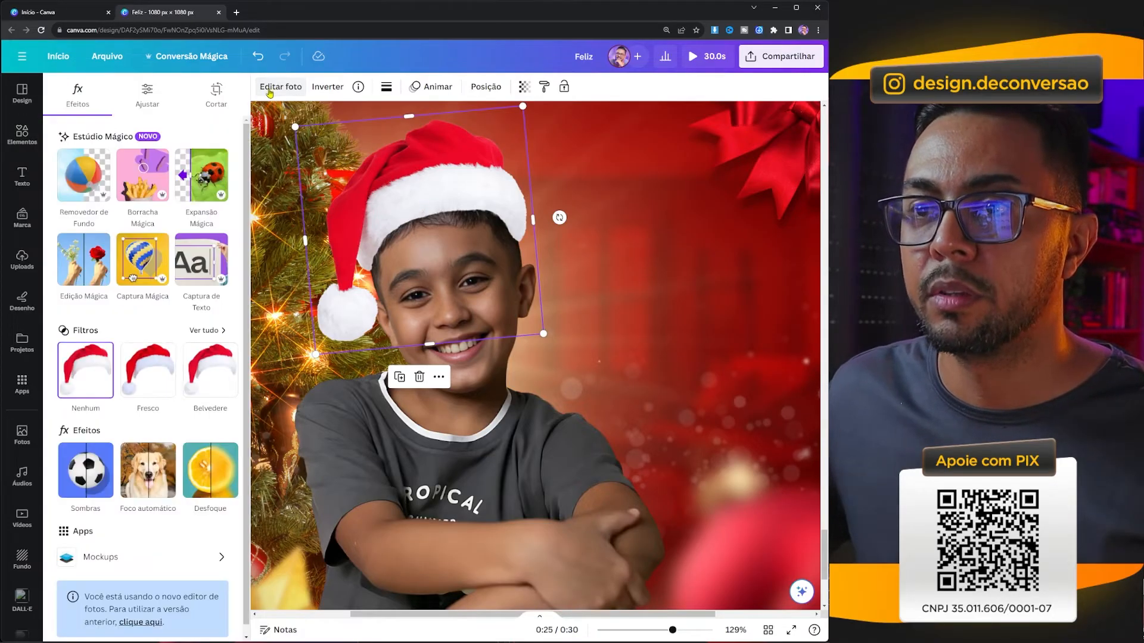
click(141, 91)
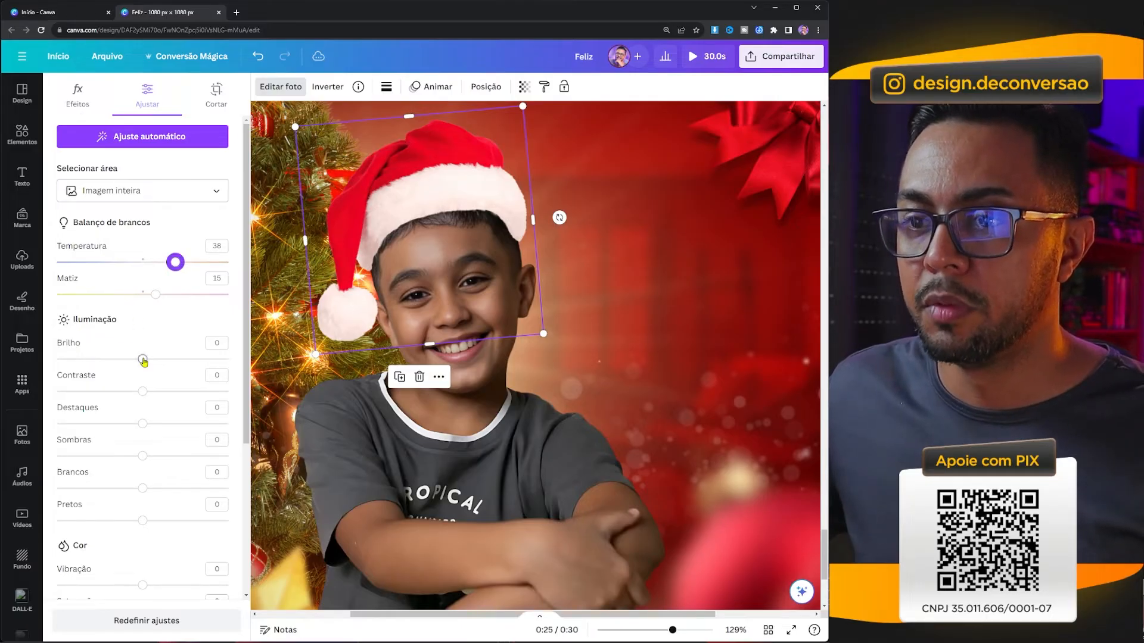
drag(136, 361, 129, 361)
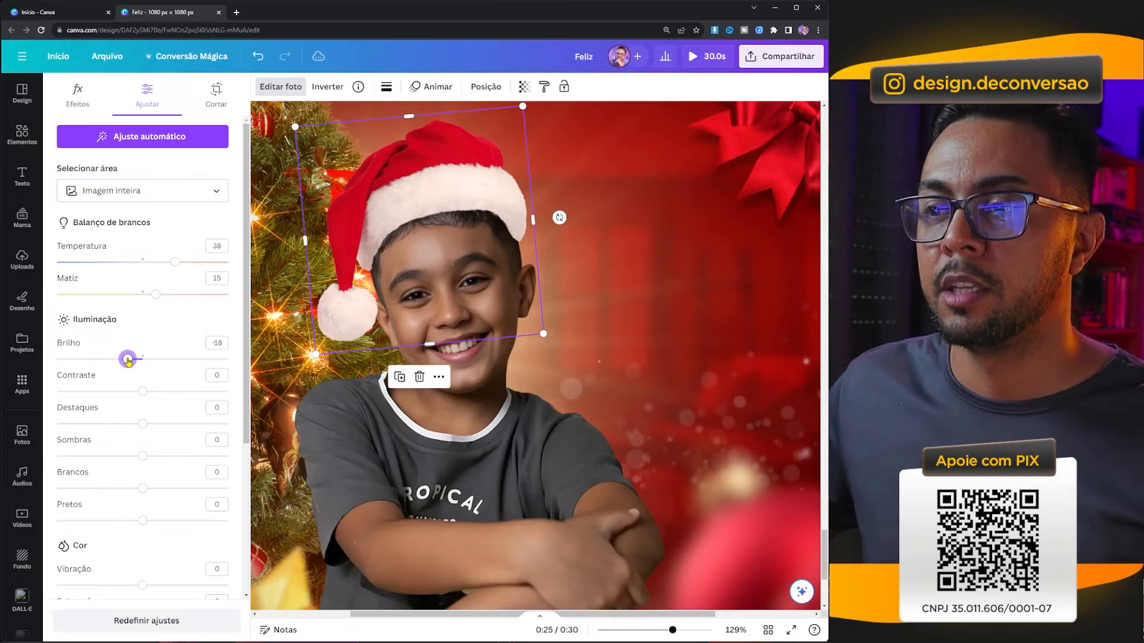
Step: Adjust the boy's photo to brightness 28, contrast 15, highlights 21, temperature 12 and tint 10
click(449, 480)
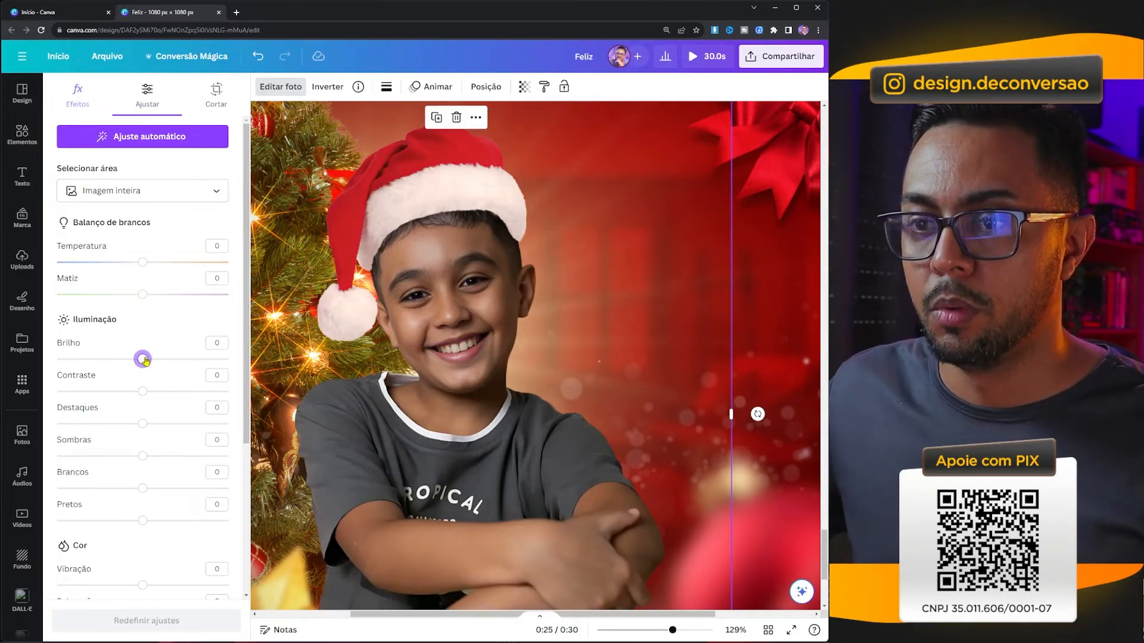
drag(143, 360, 152, 360)
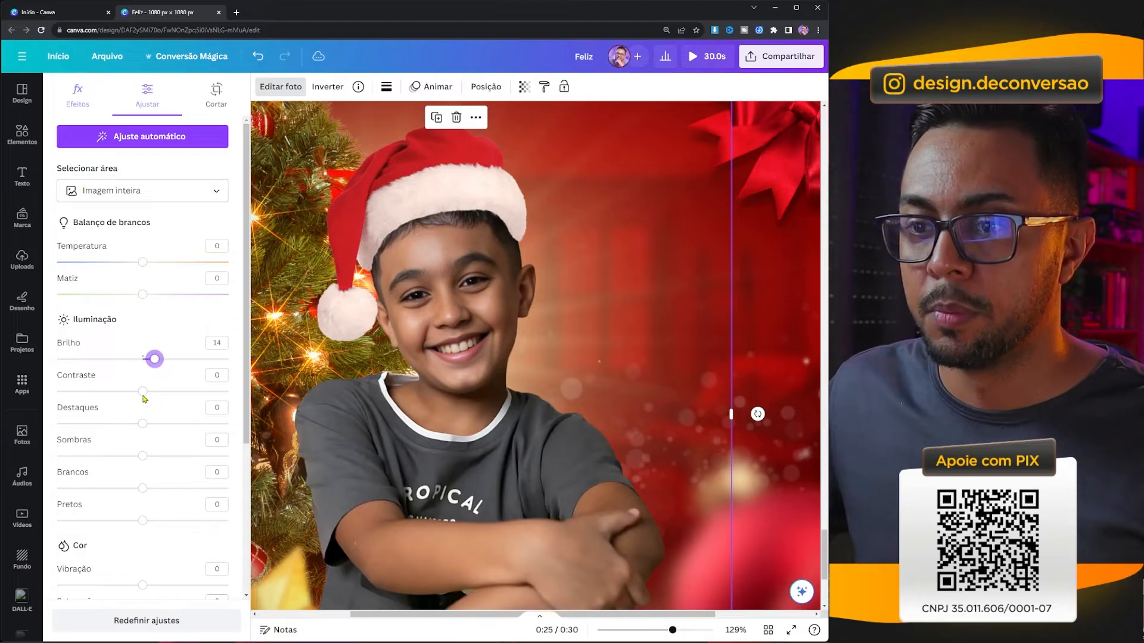
drag(157, 361, 162, 362)
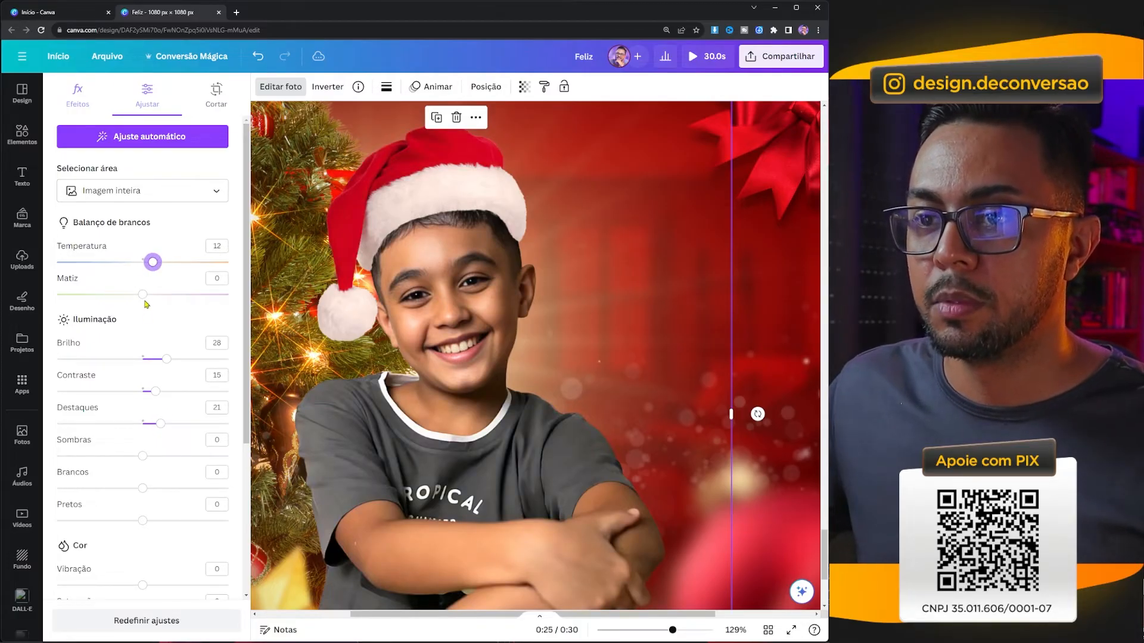
drag(151, 300, 152, 300)
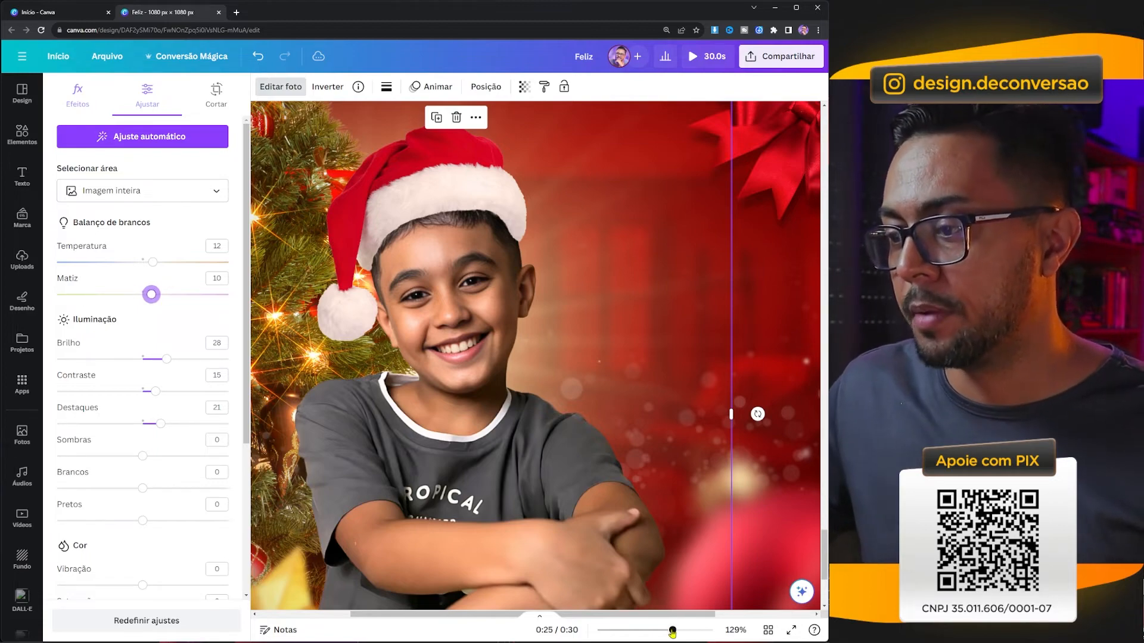
drag(672, 631, 648, 631)
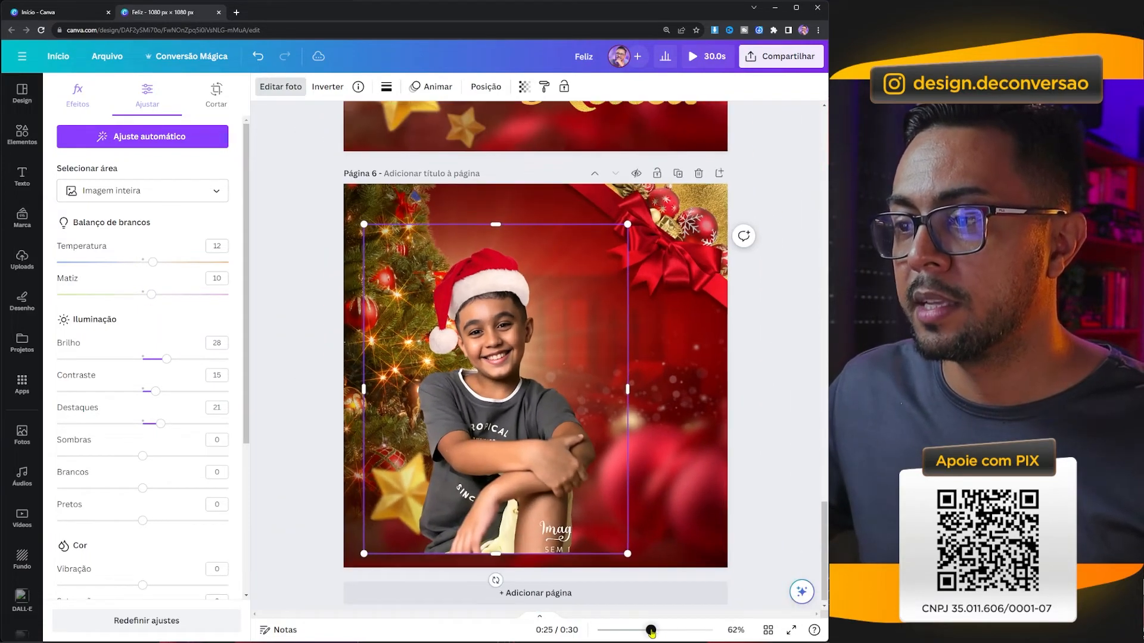
Step: Group the Santa hat with the boy's photo
click(490, 88)
shift+click(175, 171)
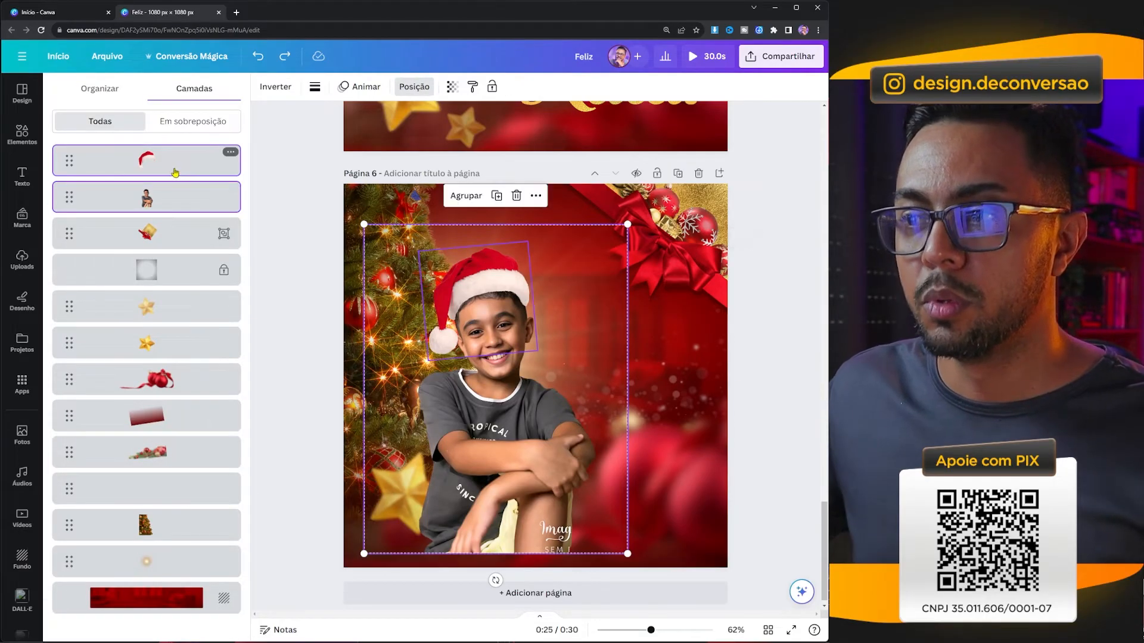
key(ctrl+g)
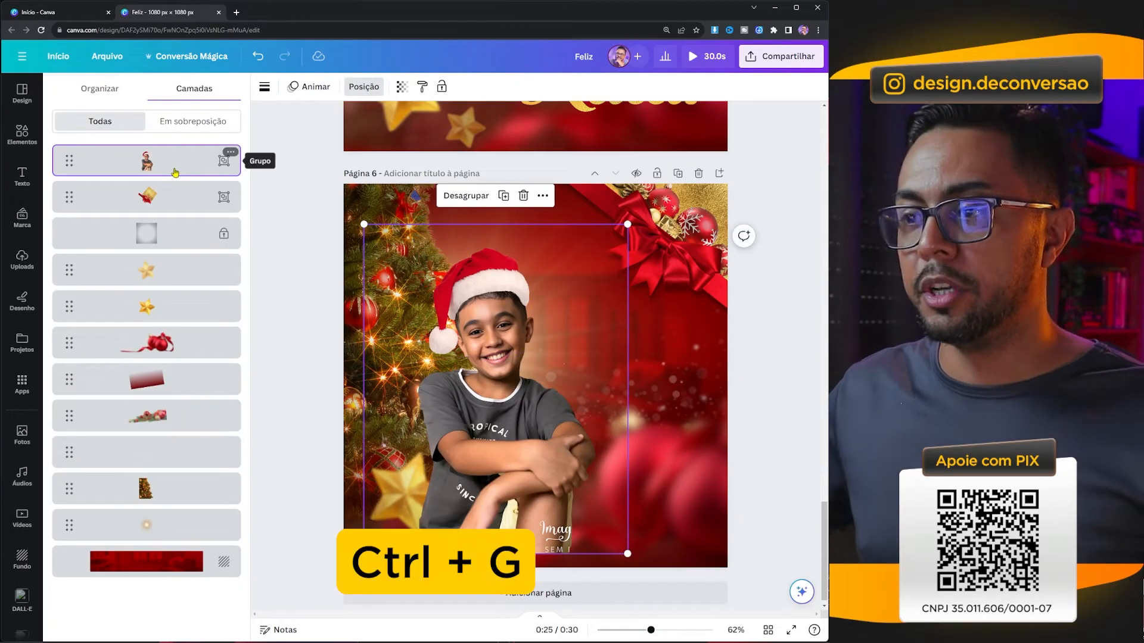
Step: Enlarge the boy-and-hat group toward the post's left side and layer it behind the gold stars and blurred red baubles
drag(628, 225, 698, 187)
drag(515, 234, 460, 241)
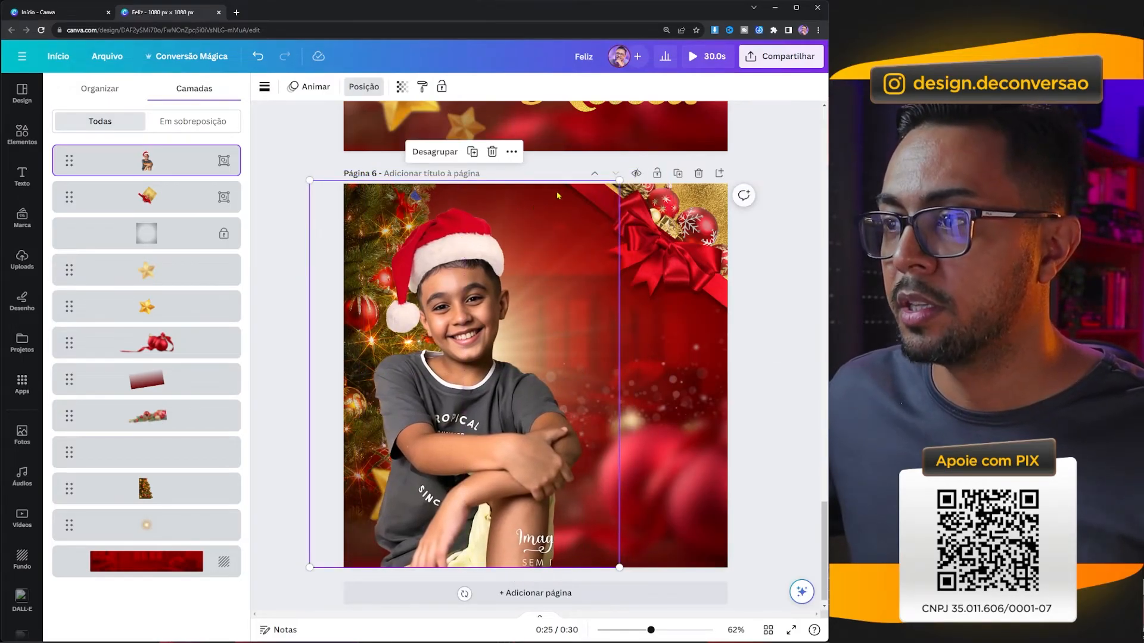
drag(618, 180, 622, 176)
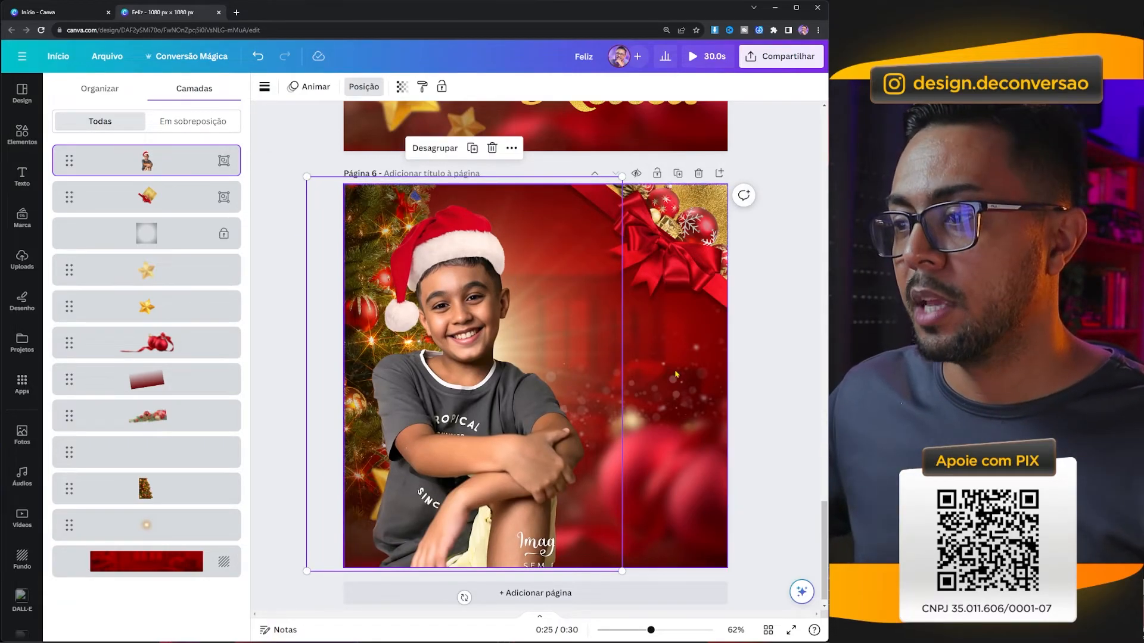
drag(222, 162, 164, 428)
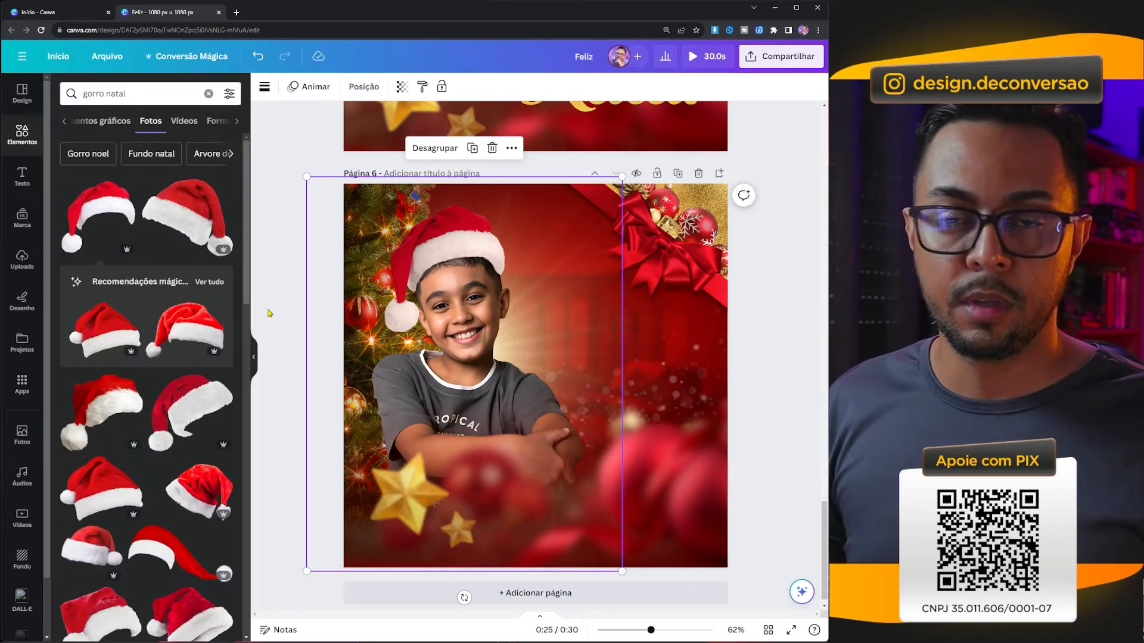
click(736, 395)
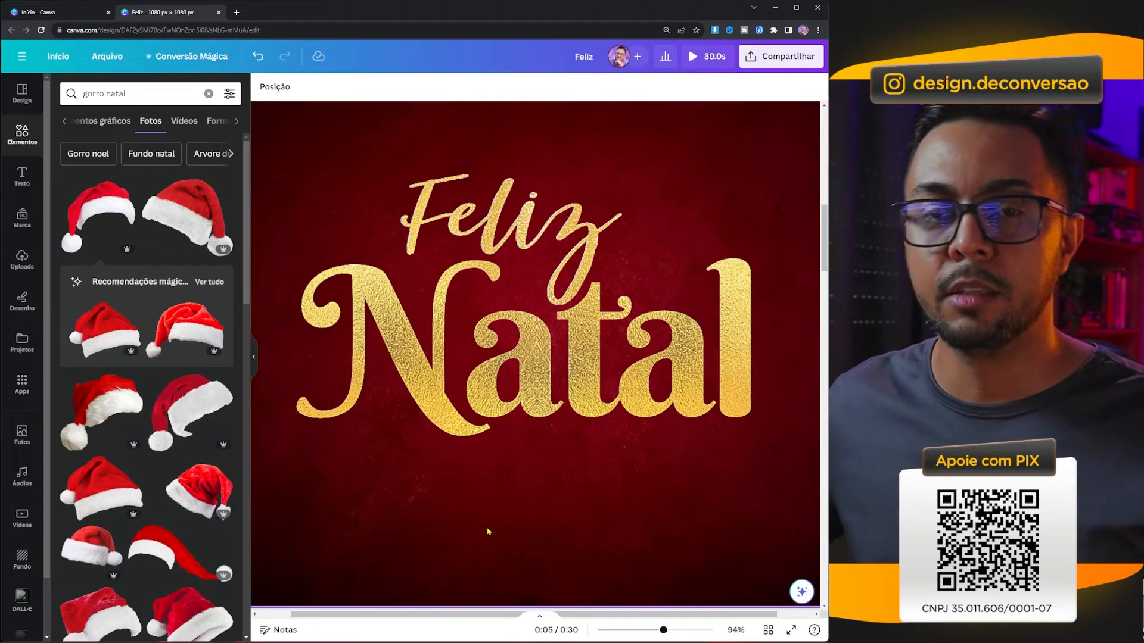
Step: Copy the gold "Feliz Natal" lettering from the earlier page onto page 6, shrunk to fit the lower-right corner of the post
click(502, 348)
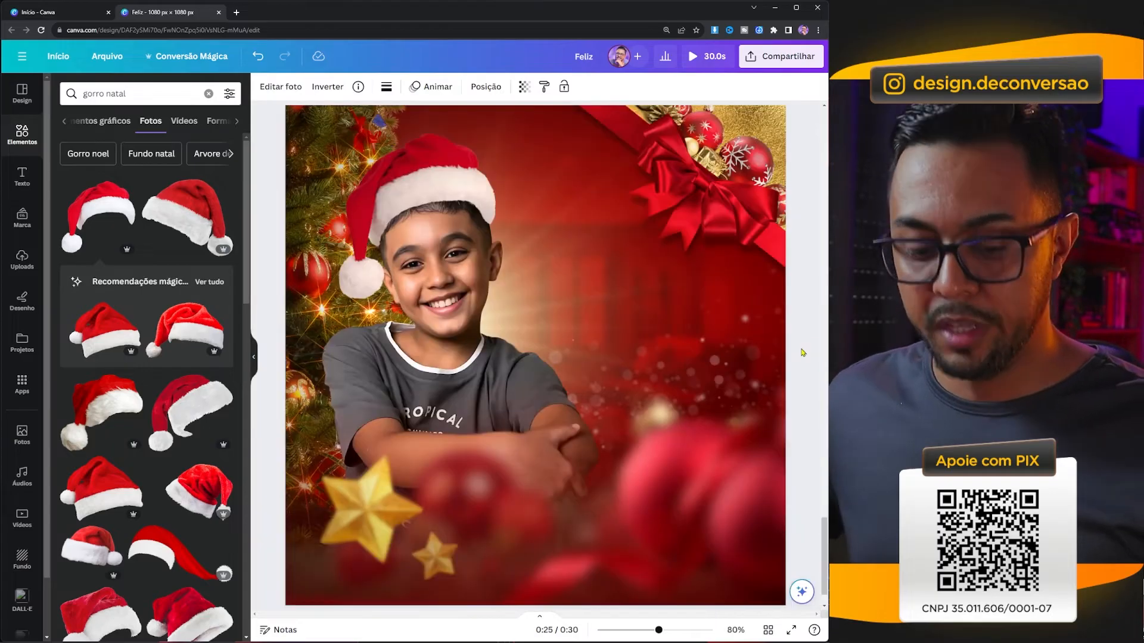
key(ctrl+v)
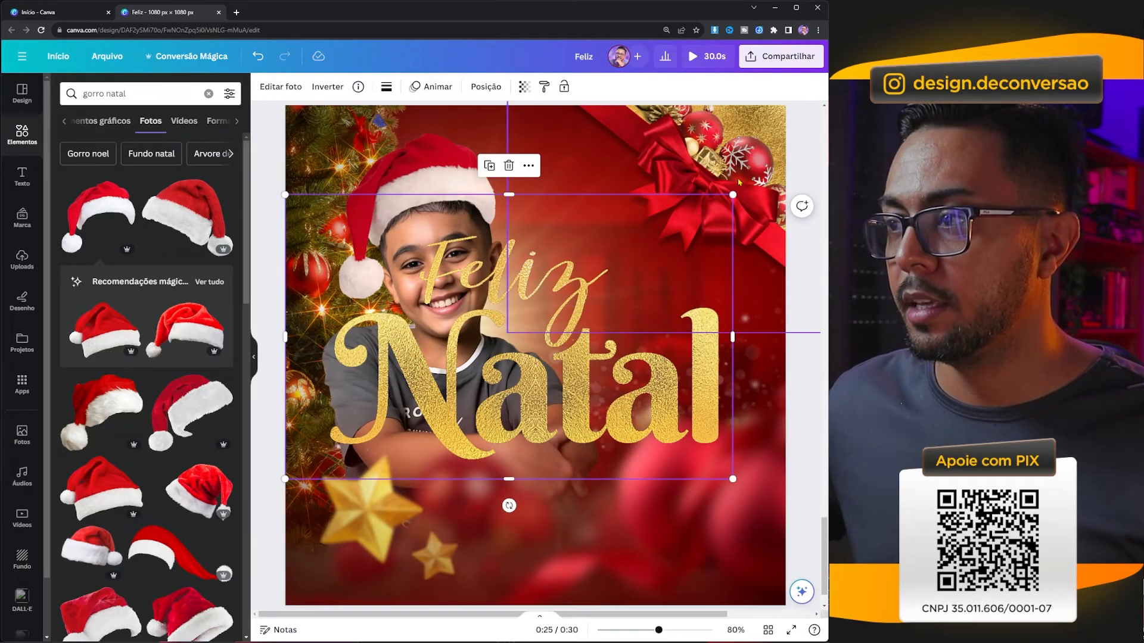
drag(733, 195, 531, 322)
drag(378, 387, 604, 478)
drag(506, 415, 495, 413)
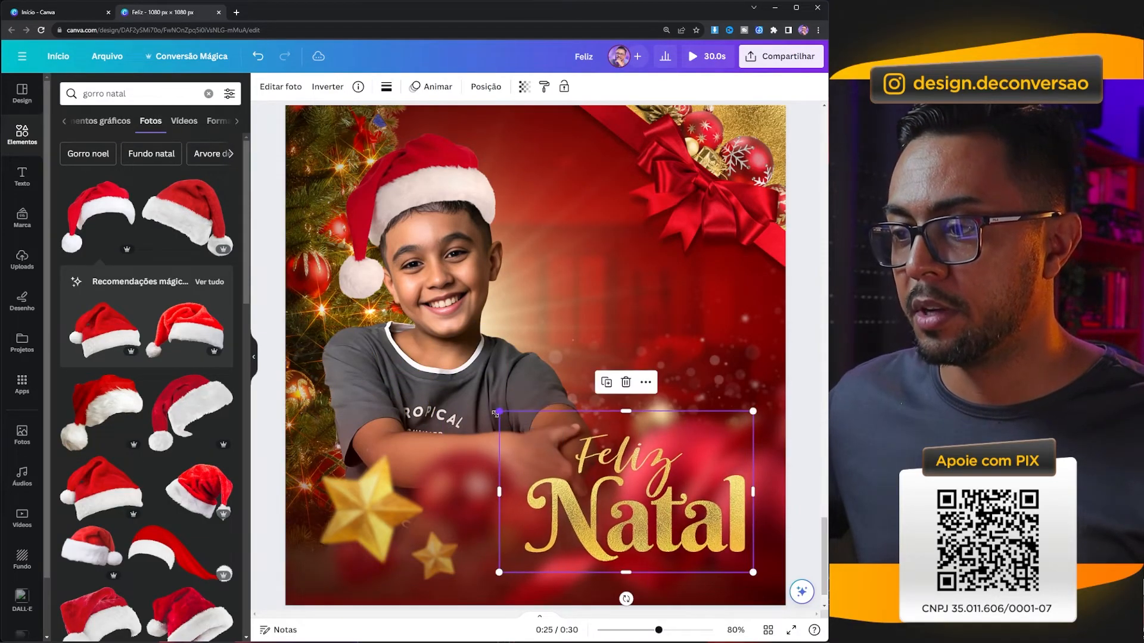
drag(499, 411, 491, 414)
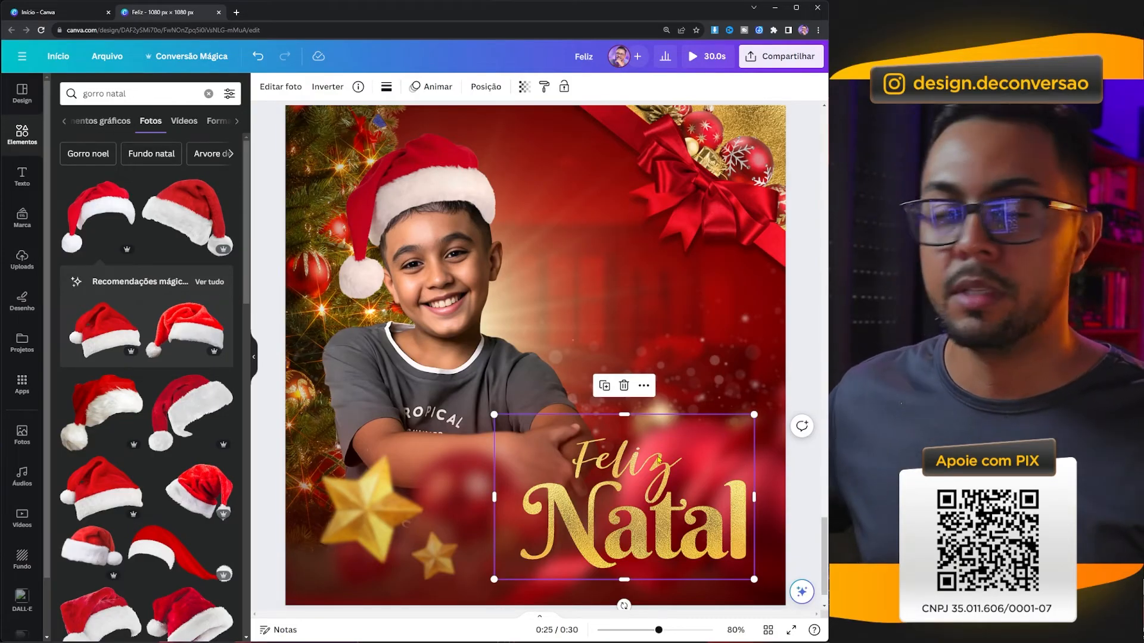
click(804, 139)
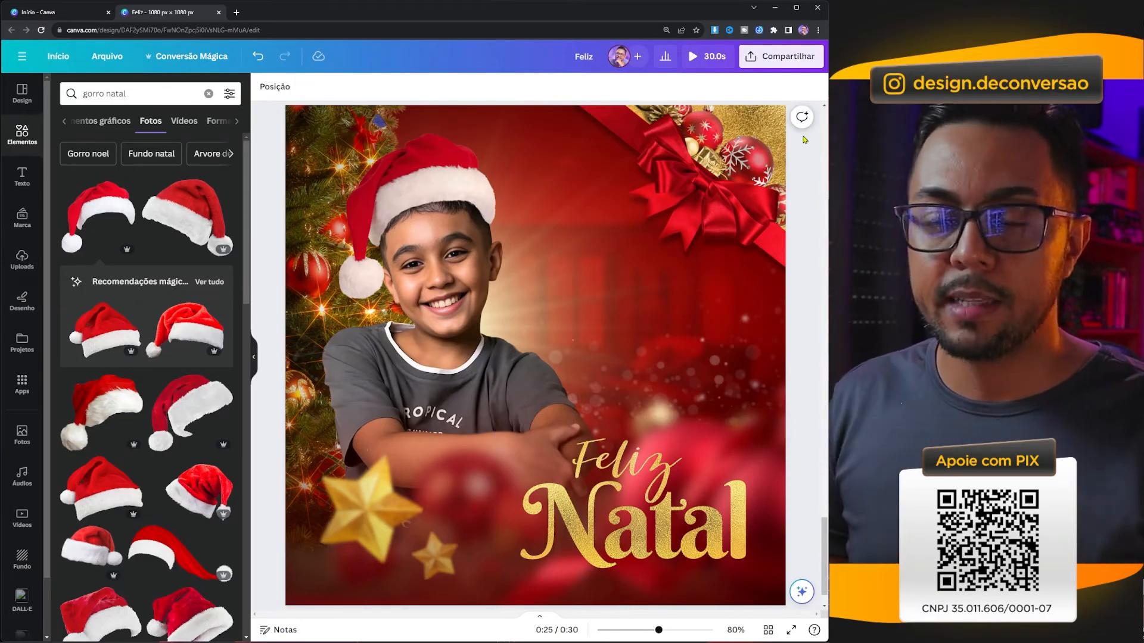
Step: Copy "Que a época natalina traga aconchego e muita alegria para você e sua família" from Notepad into a new subtitle on the post
key(alt+Tab)
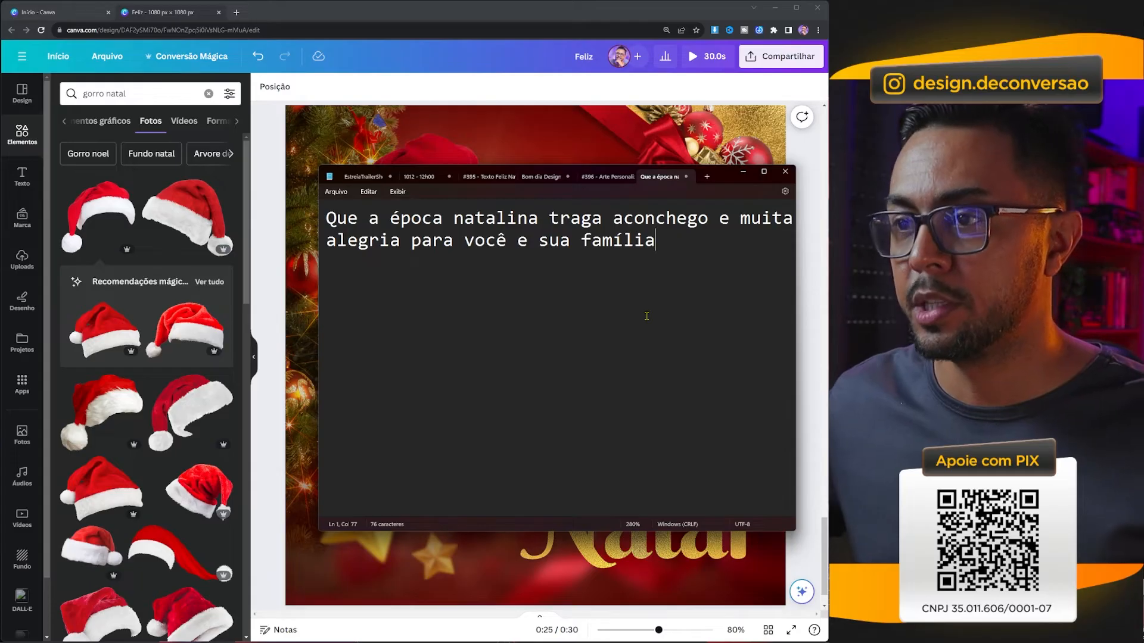
key(ctrl+a)
key(ctrl+c)
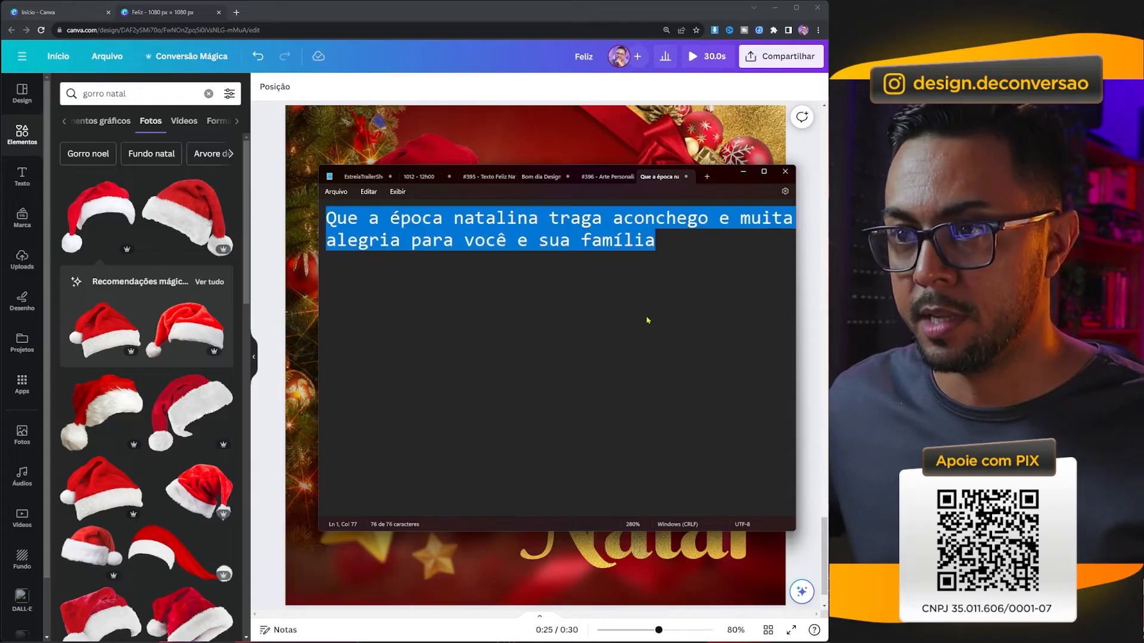
click(810, 246)
click(22, 176)
click(113, 278)
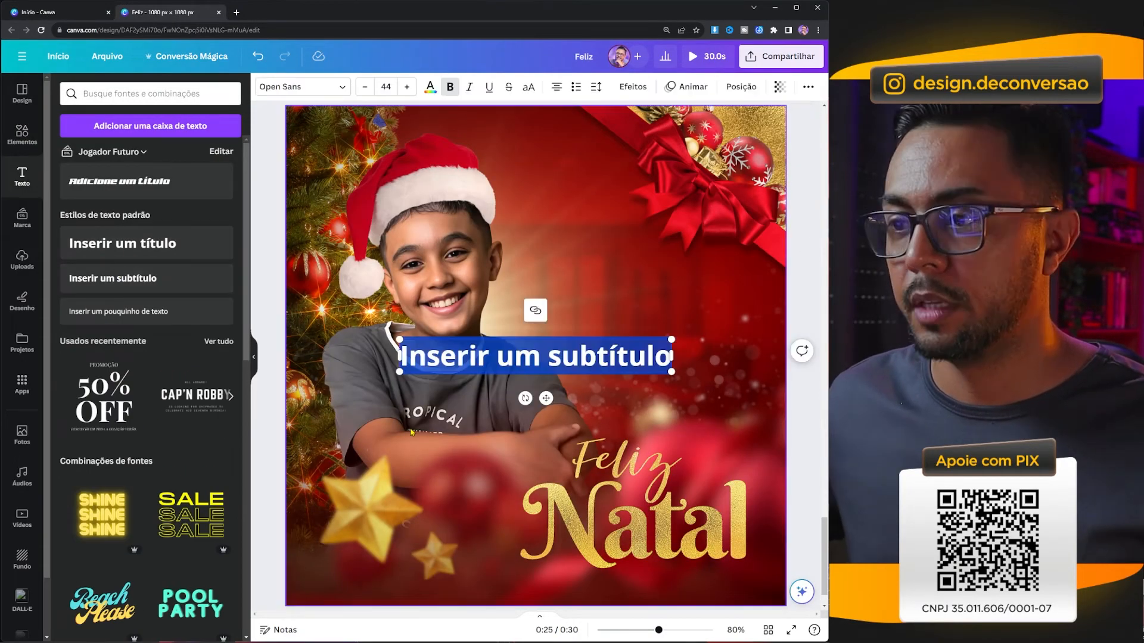
key(ctrl+v)
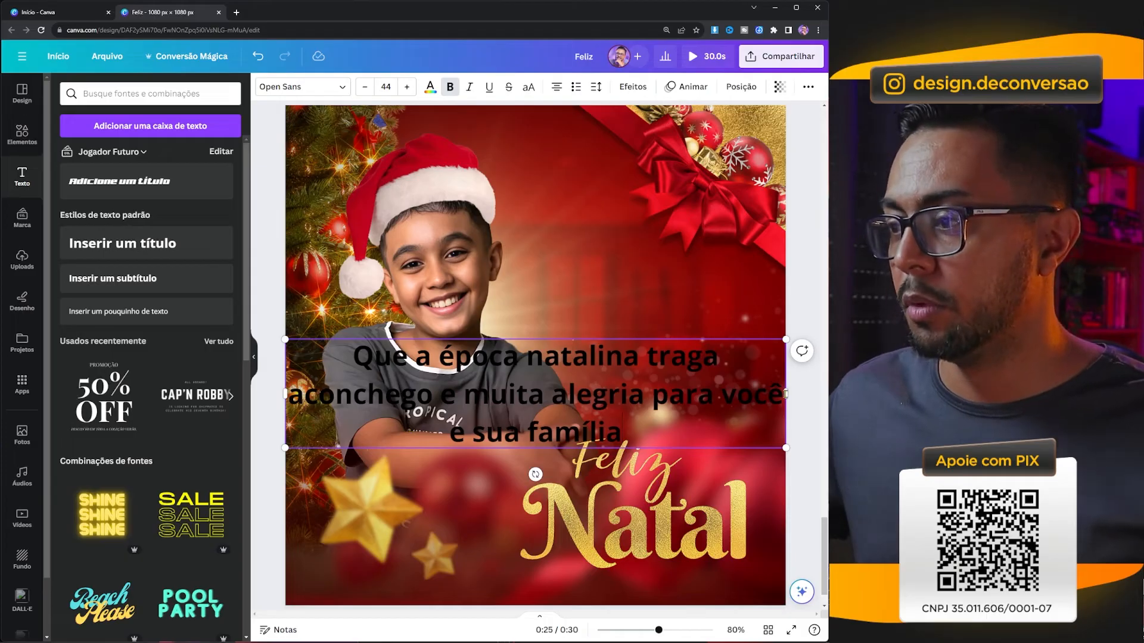
Step: Narrow and scale the message text to size 35,2 and place it beside the boy, between the red bow and the lettering
drag(786, 393, 661, 402)
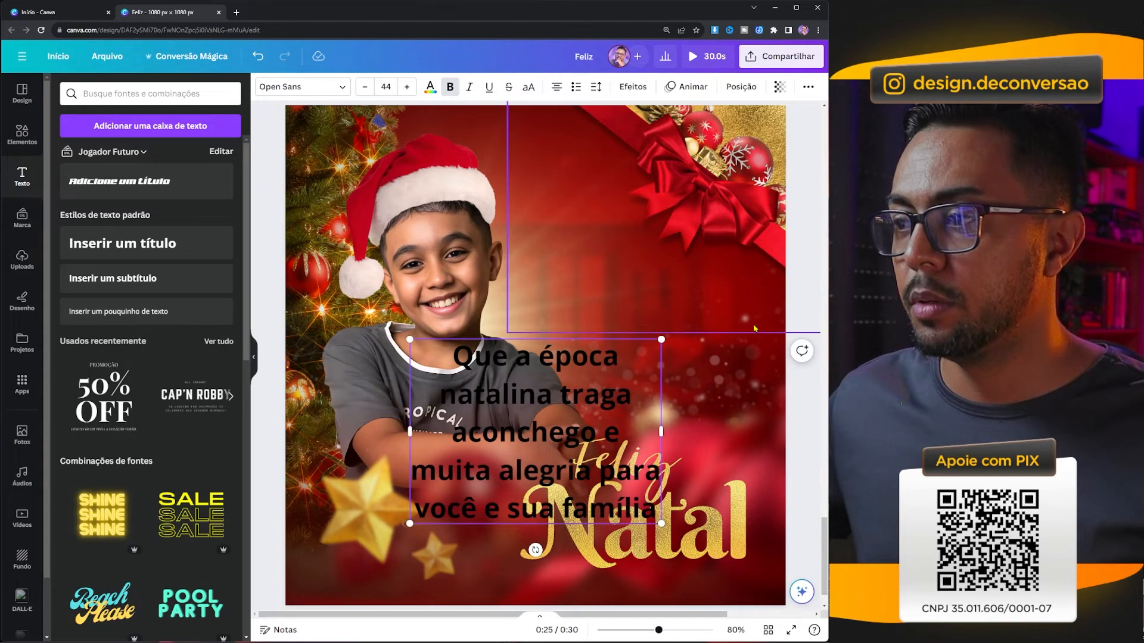
drag(557, 357, 661, 252)
drag(764, 236, 735, 250)
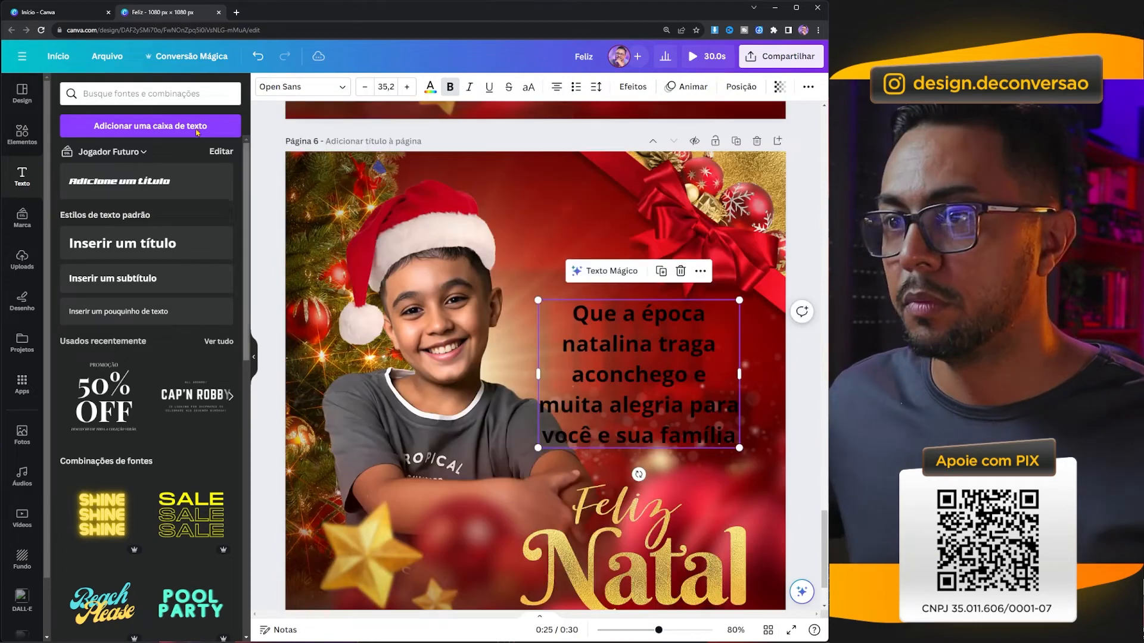
Step: Set the message's font to Manison and its colour to white
scroll(536, 178, up, 1)
click(276, 87)
triple_click(102, 121)
text(manison)
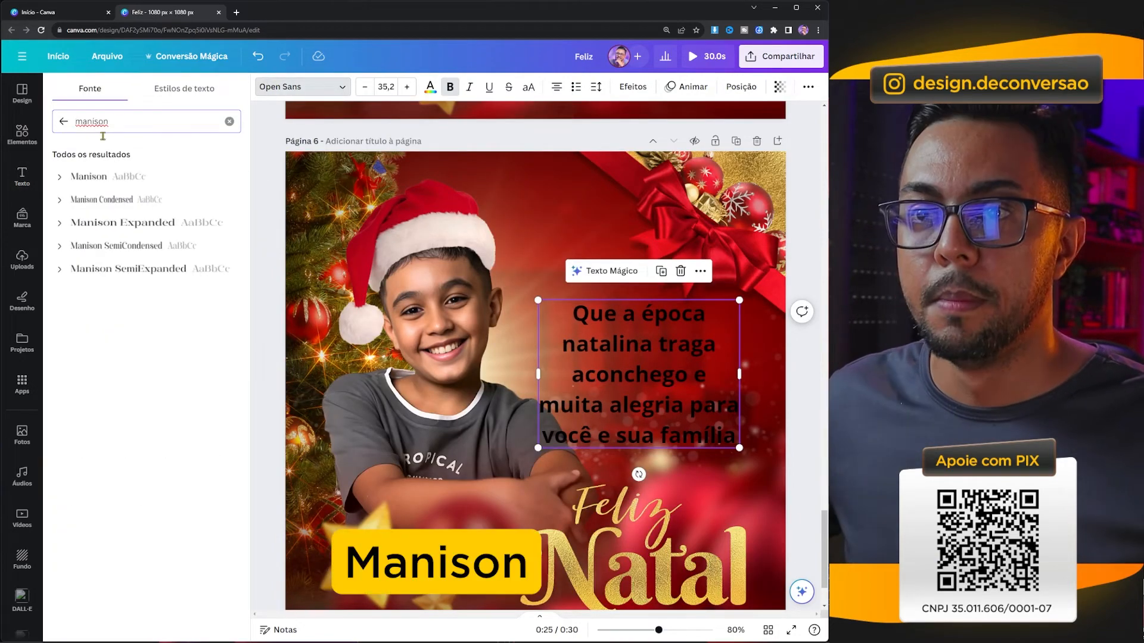
click(100, 177)
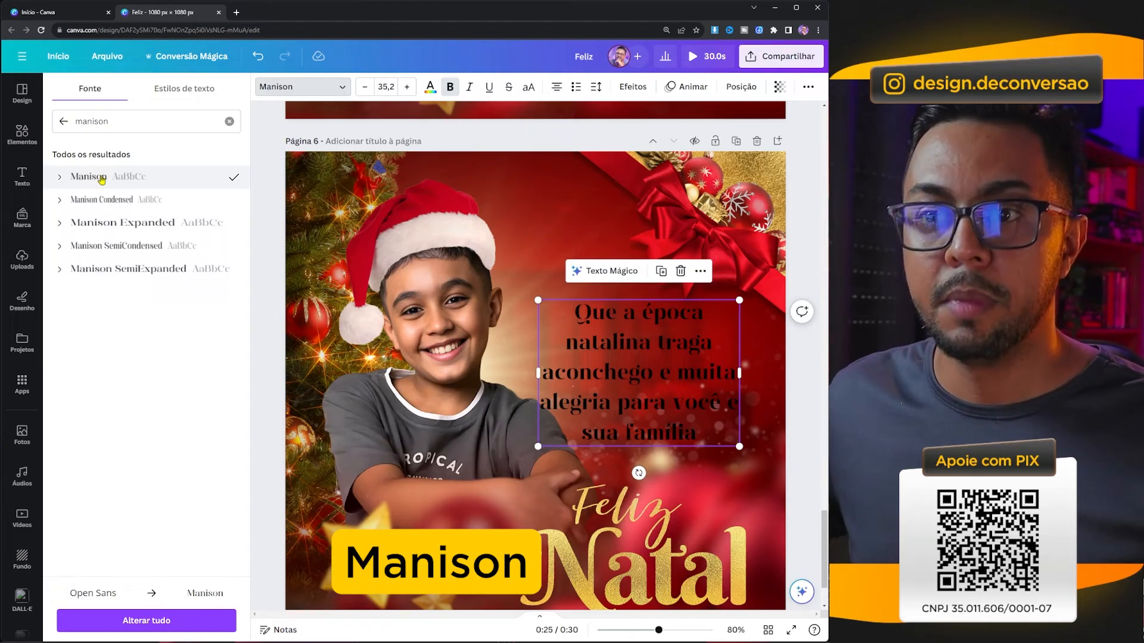
click(430, 86)
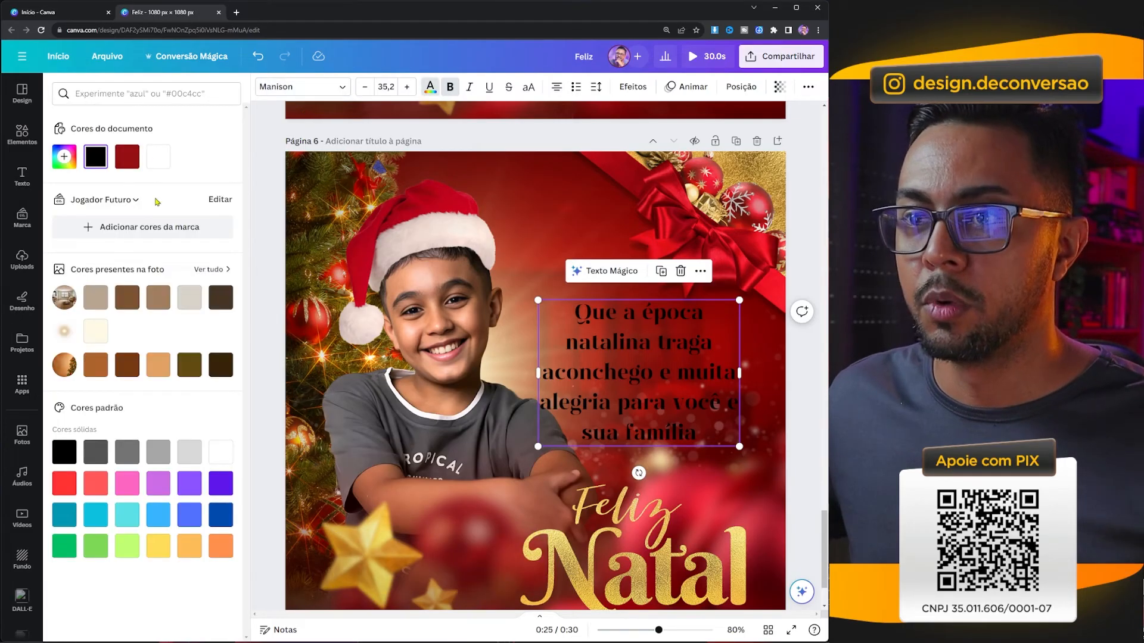
click(161, 160)
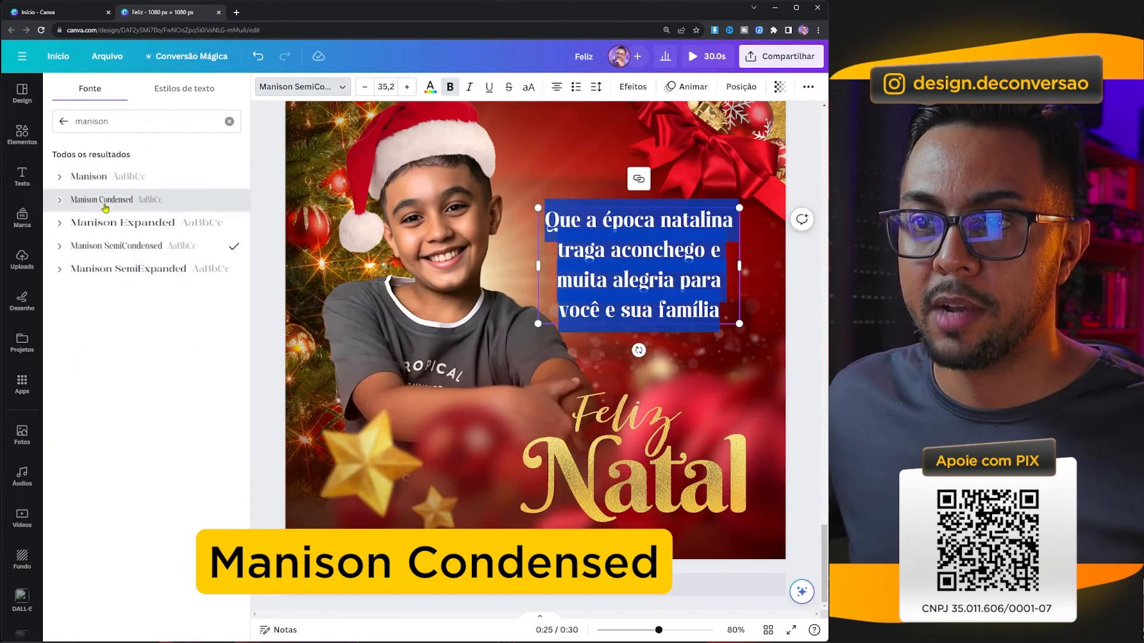
Step: Change the message's font to Manison Condensed without bold and narrow its text box so it wraps onto four lines
click(104, 201)
click(451, 87)
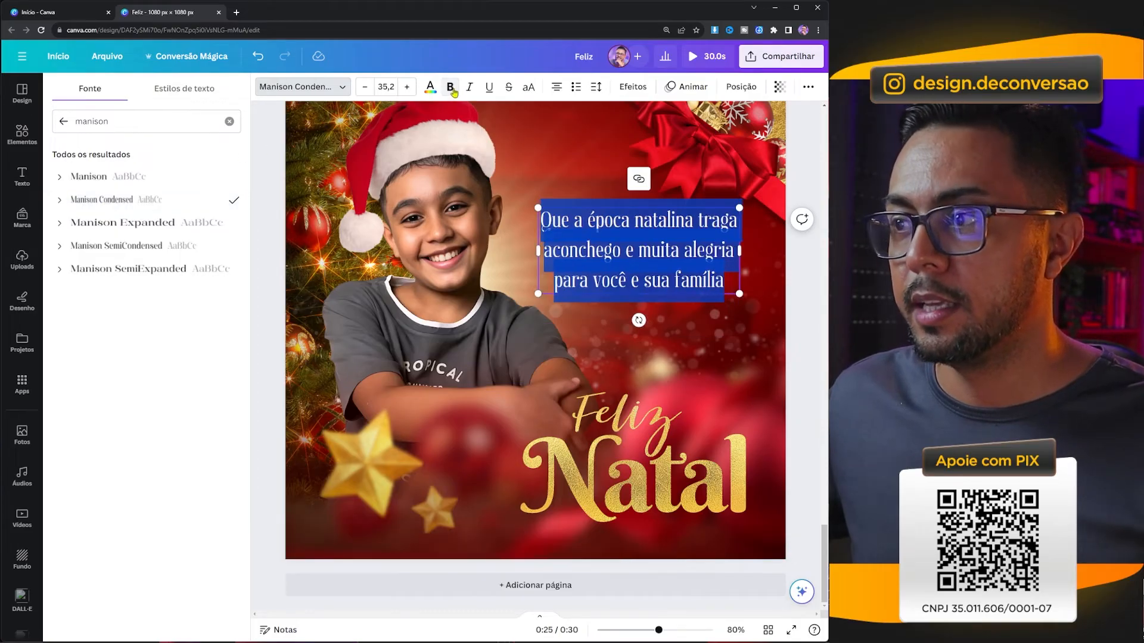
drag(739, 250, 717, 250)
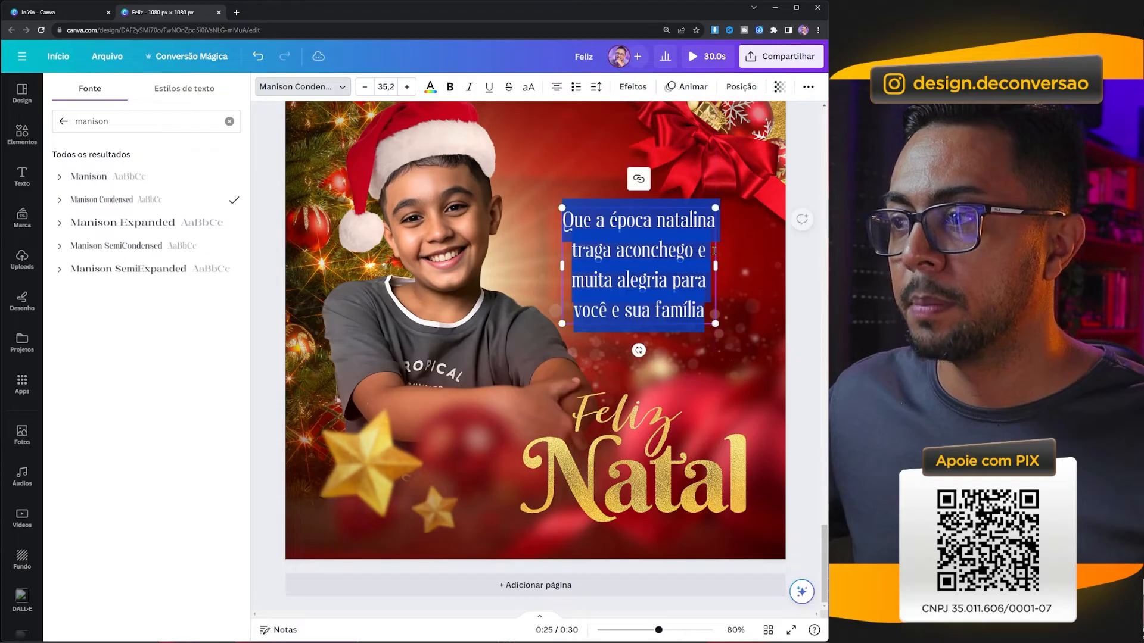
Step: Reduce the message's line spacing to 1.15 and move the text down closer to the "Feliz Natal" lettering
click(595, 87)
drag(665, 172, 648, 168)
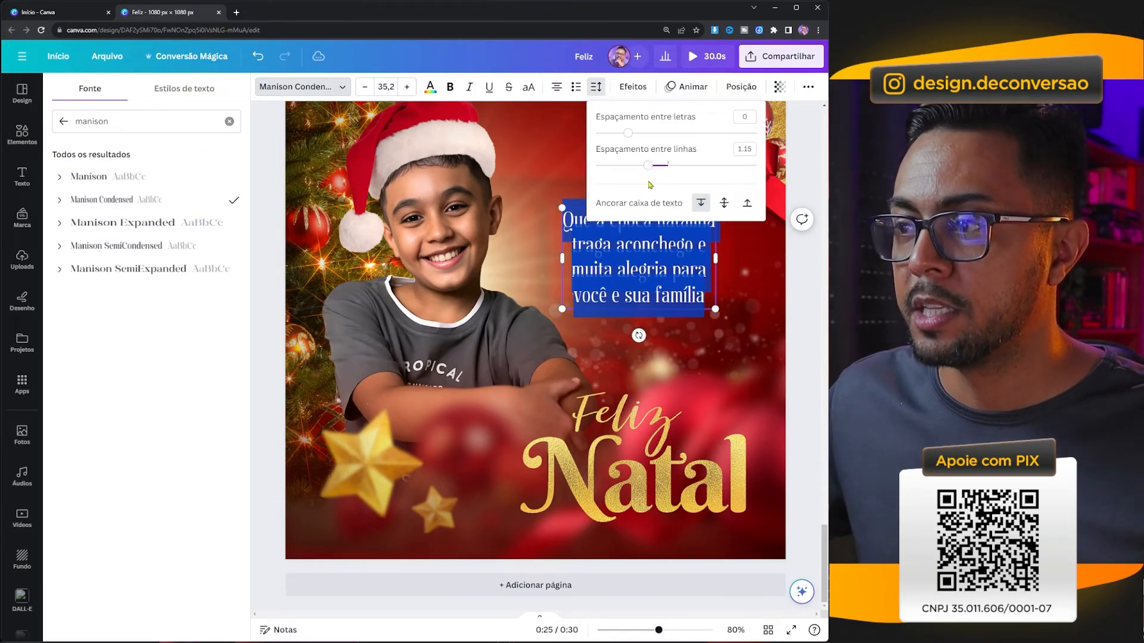
click(560, 224)
drag(578, 225, 577, 269)
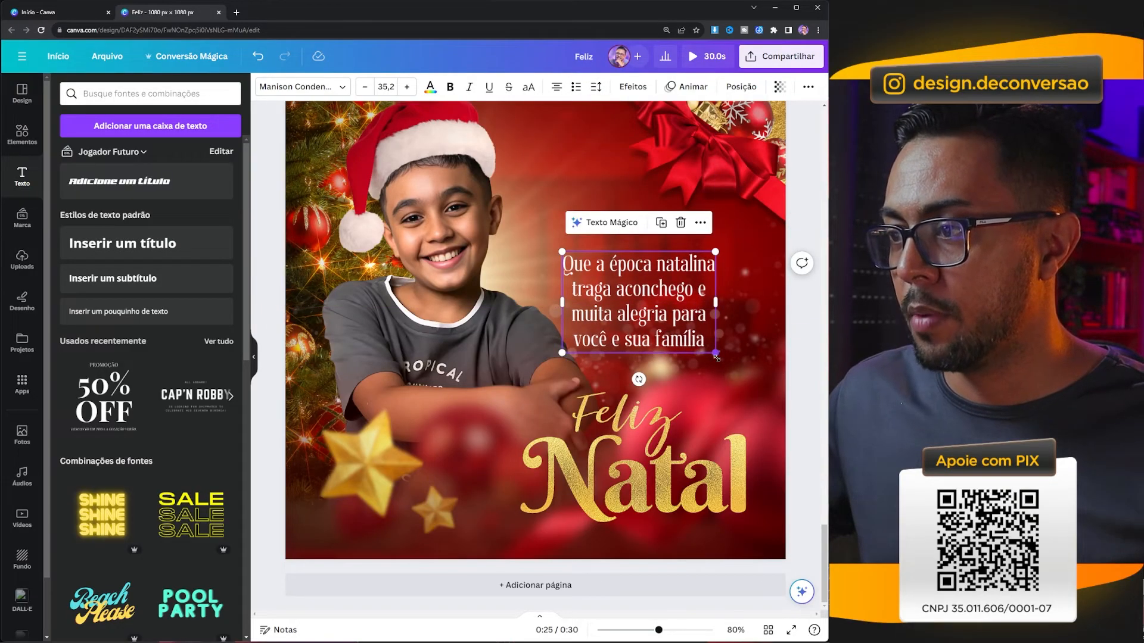
drag(649, 280, 650, 273)
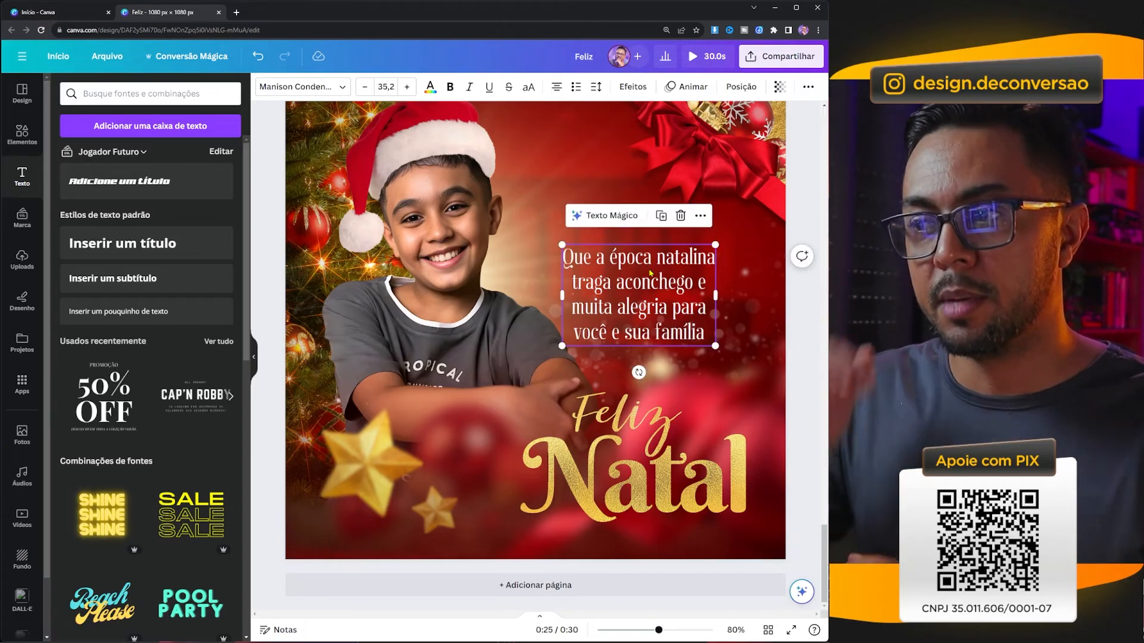
Step: Search the graphics for "ornament" and add the horizontal divider with scrolled flourishes hanging from its centre
click(22, 140)
click(135, 95)
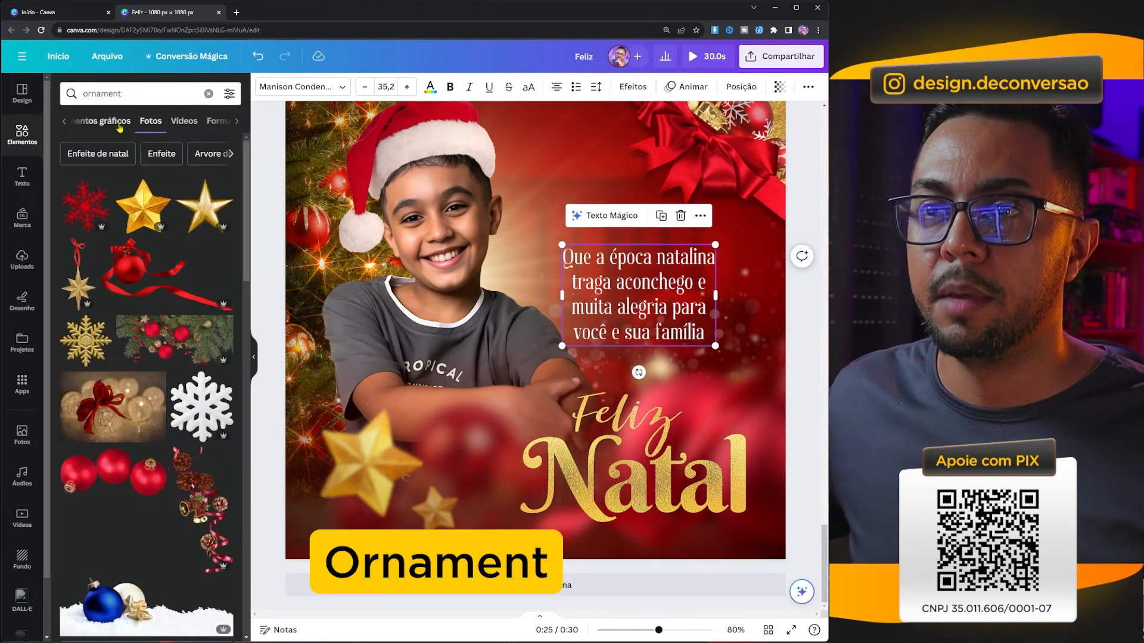
click(119, 123)
scroll(117, 344, down, 3)
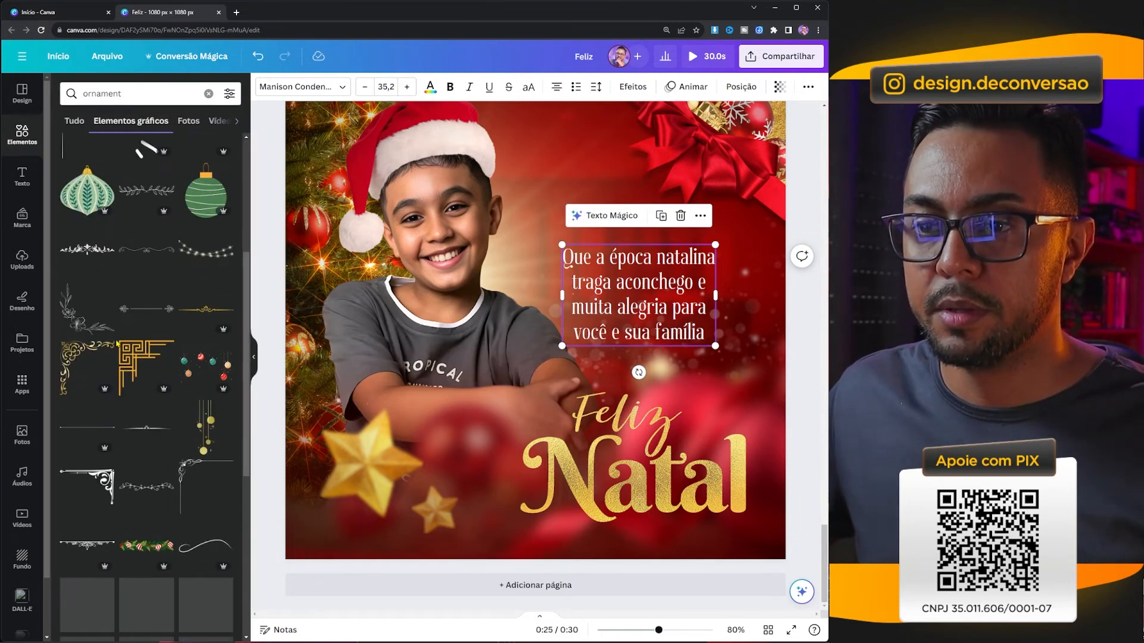
scroll(117, 344, down, 4)
scroll(117, 344, up, 3)
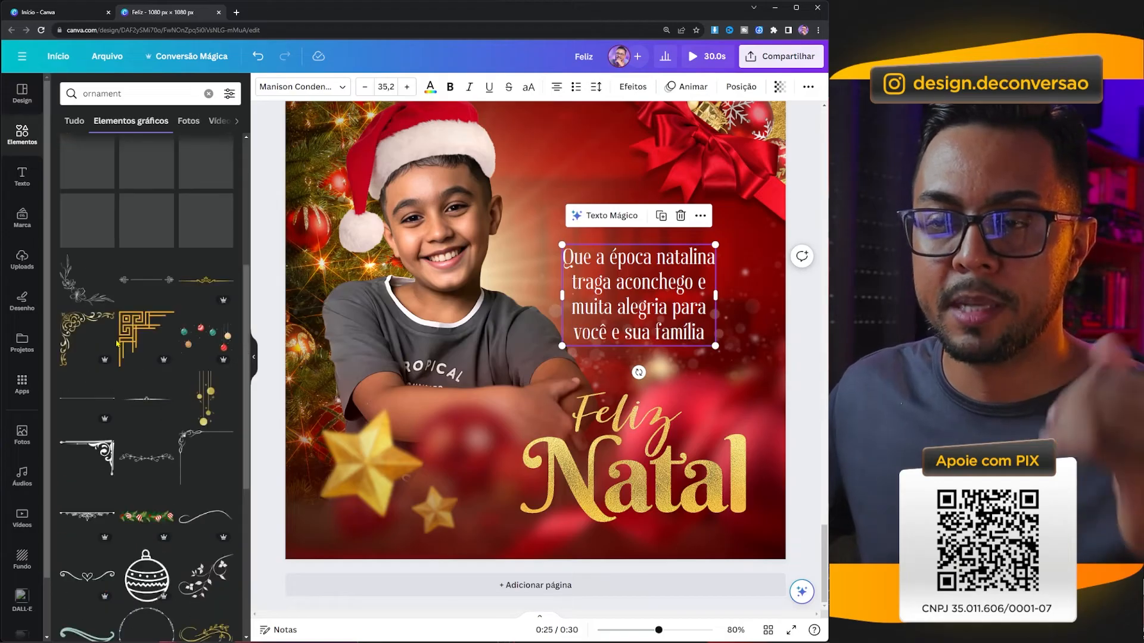
scroll(117, 344, up, 5)
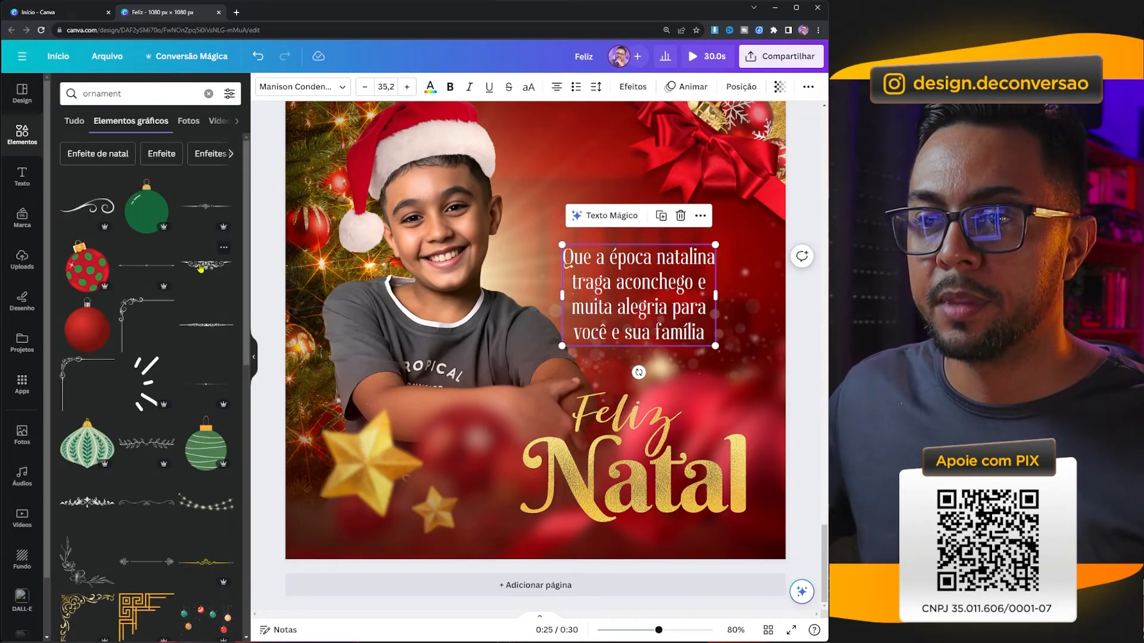
click(201, 269)
Step: Colour the ornament white and place it between the message and the "Feliz Natal" lettering
click(436, 87)
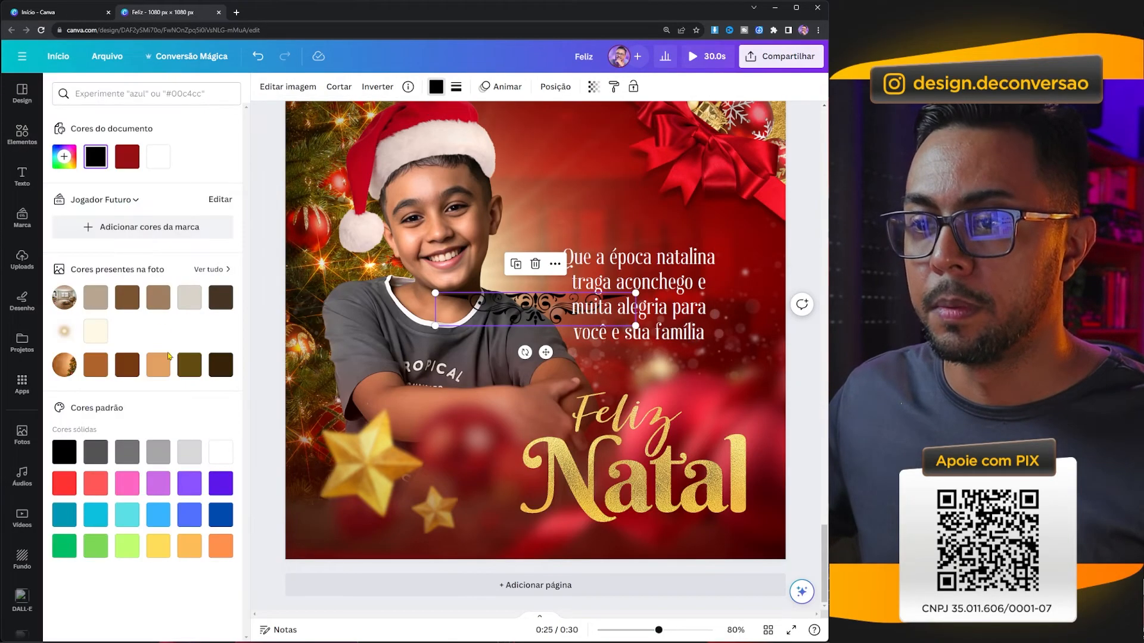
click(220, 452)
drag(514, 299, 614, 359)
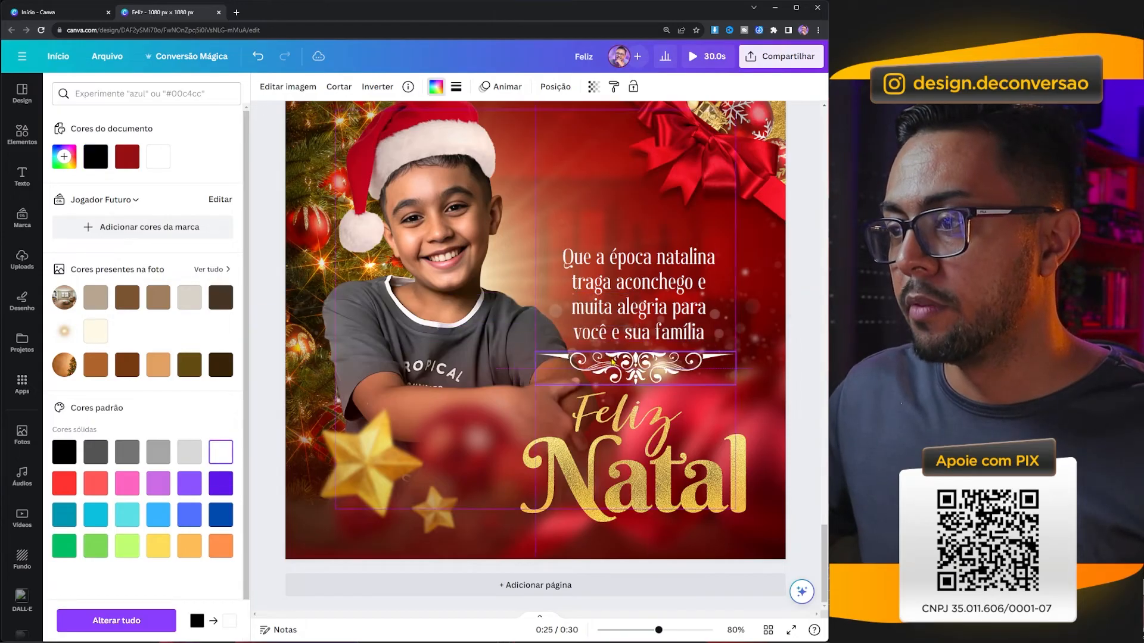
Step: Shrink the ornament and place a vertically flipped copy above the message, spacing the text evenly between the two
drag(740, 386, 651, 223)
drag(624, 259, 655, 180)
click(779, 256)
drag(636, 224, 636, 214)
drag(626, 285, 625, 276)
click(749, 280)
click(799, 318)
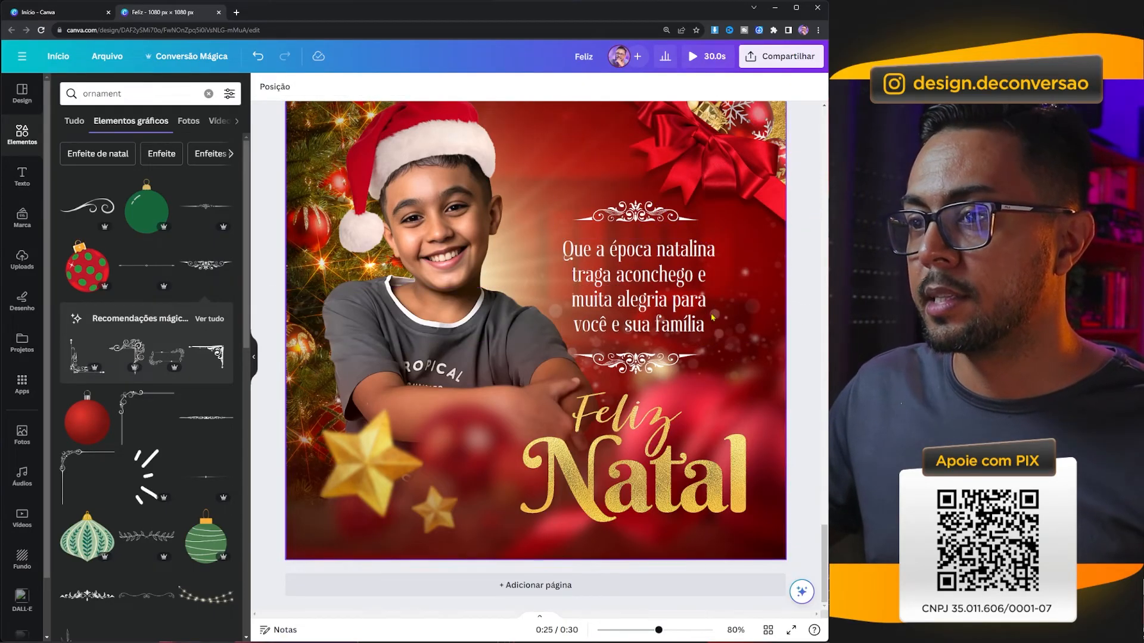
click(252, 360)
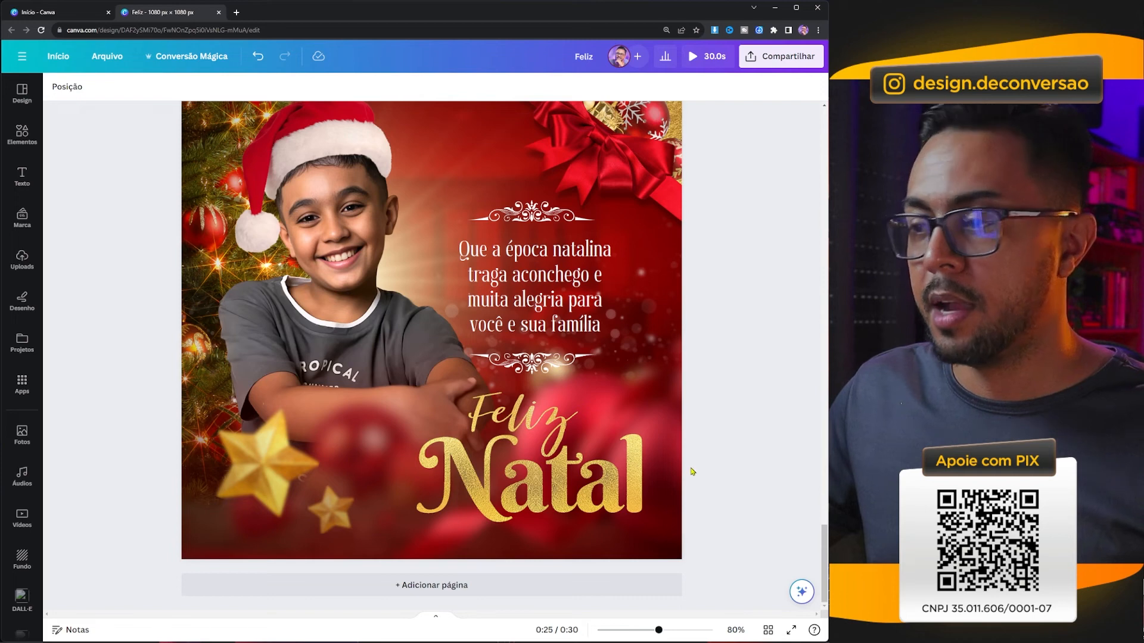
drag(825, 532, 825, 524)
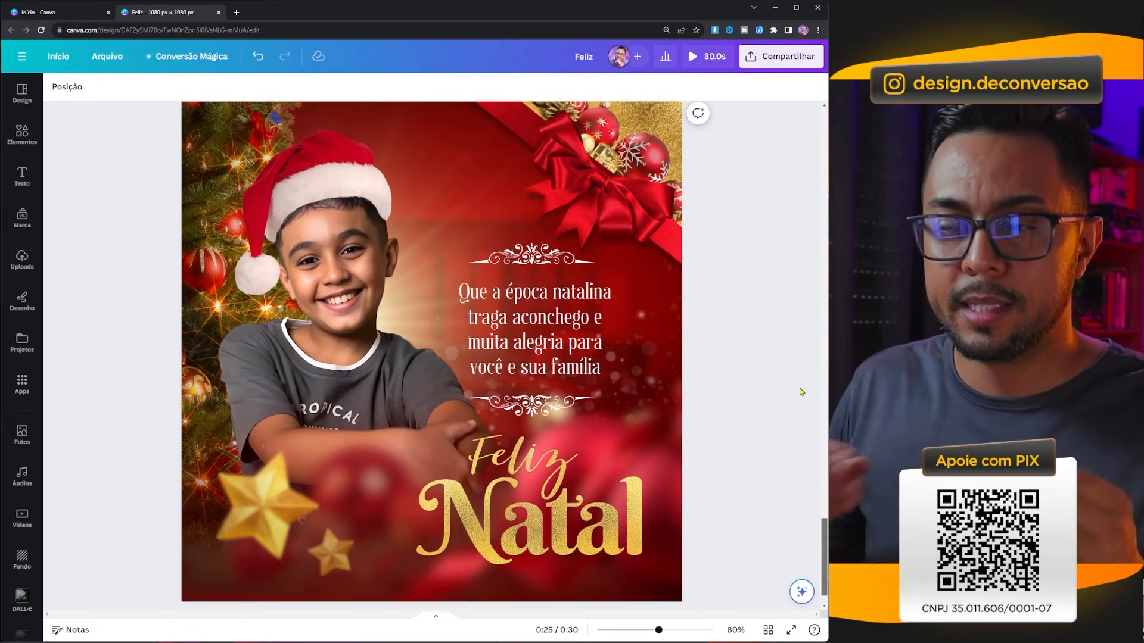
Step: Move the message and both white ornaments together slightly upward, away from the "Feliz Natal" lettering
click(546, 403)
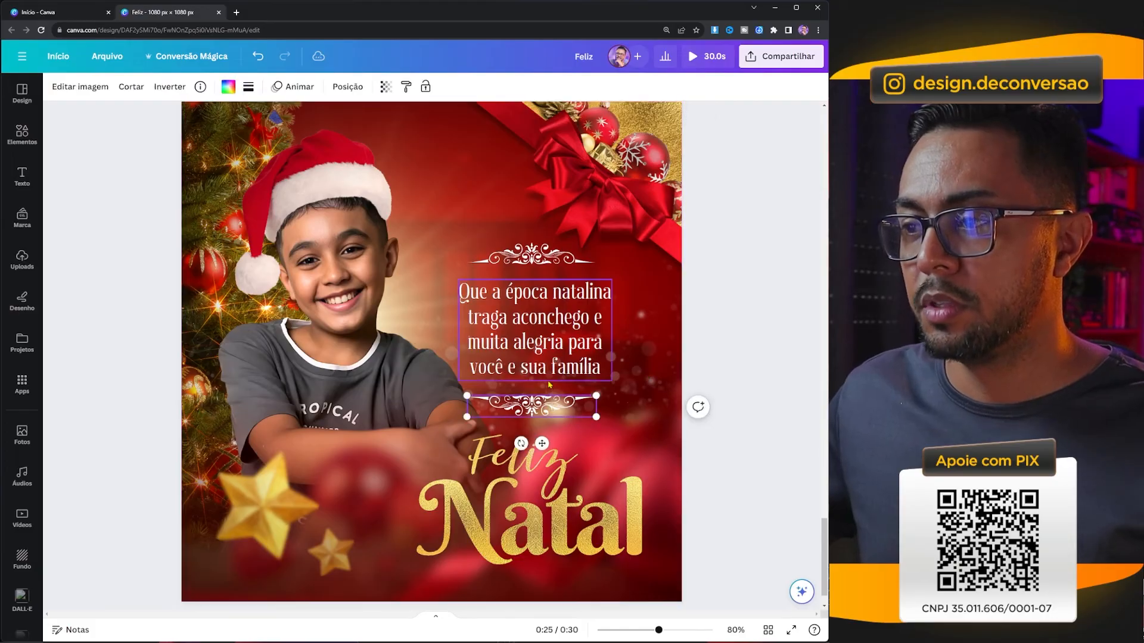
shift+click(547, 369)
shift+click(538, 262)
drag(538, 264, 537, 259)
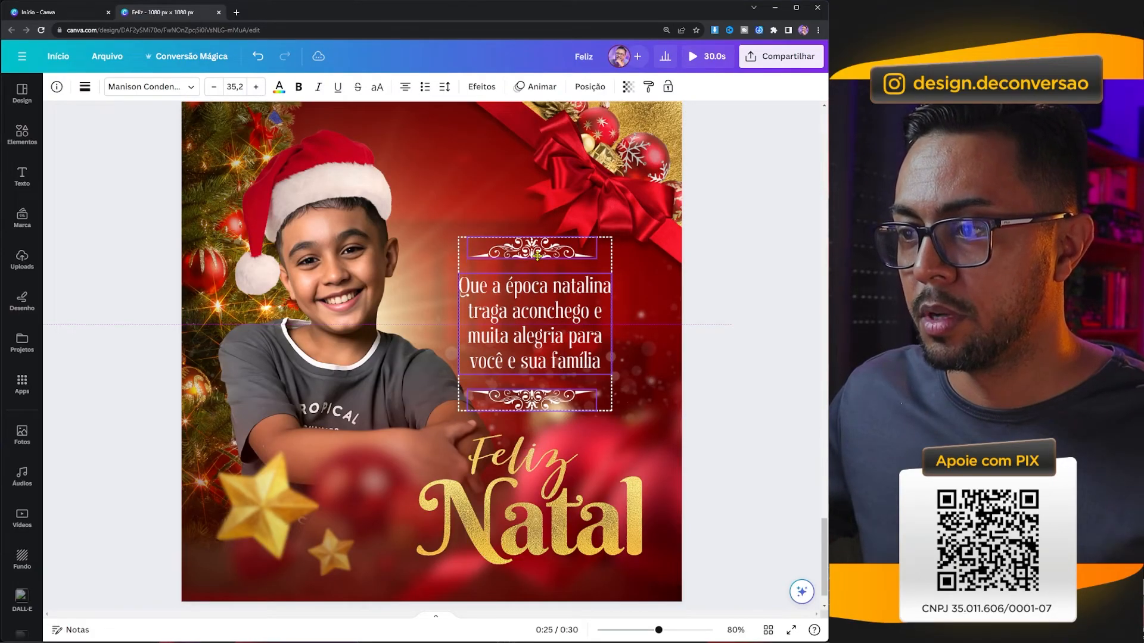
click(732, 330)
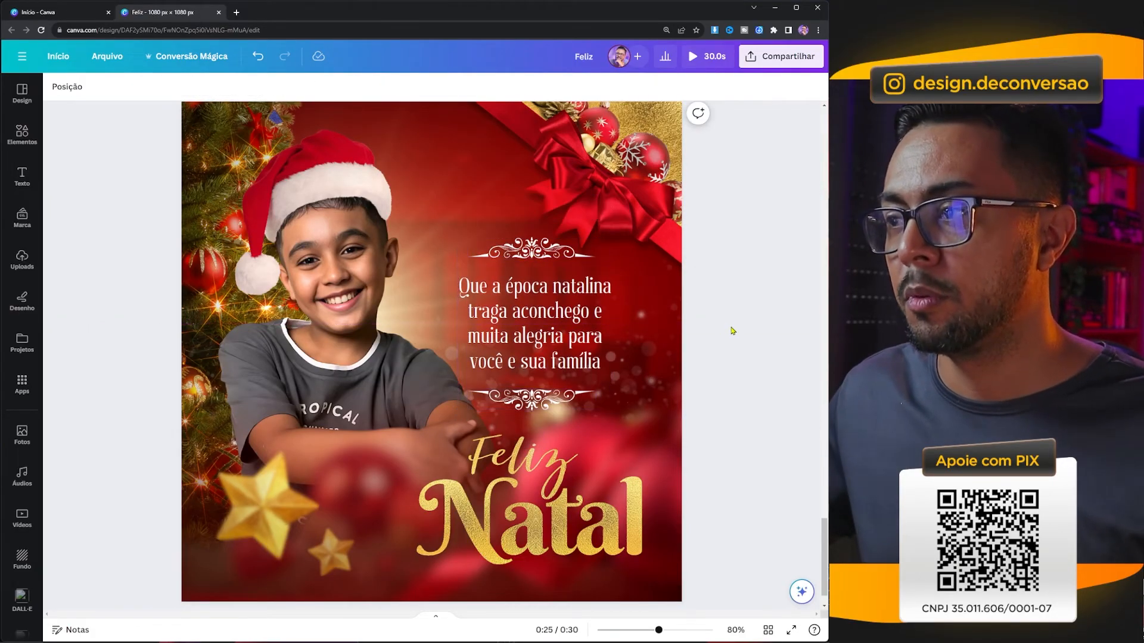
Step: Find the copy option among all sharing options with "copi" and copy page 6 to the clipboard as an image
click(781, 56)
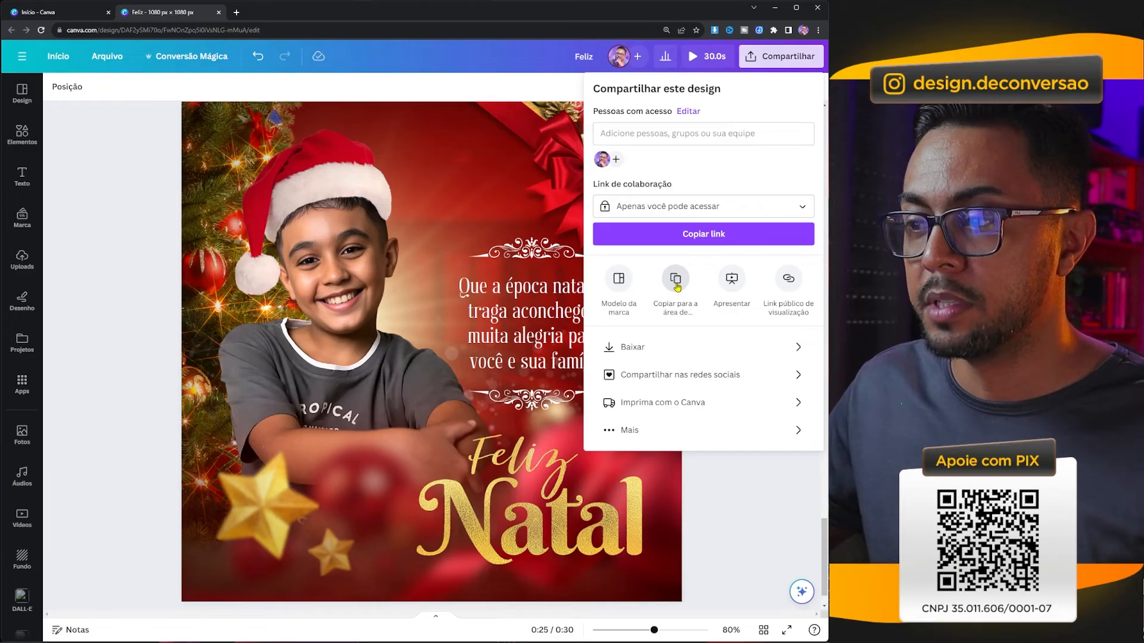
click(620, 436)
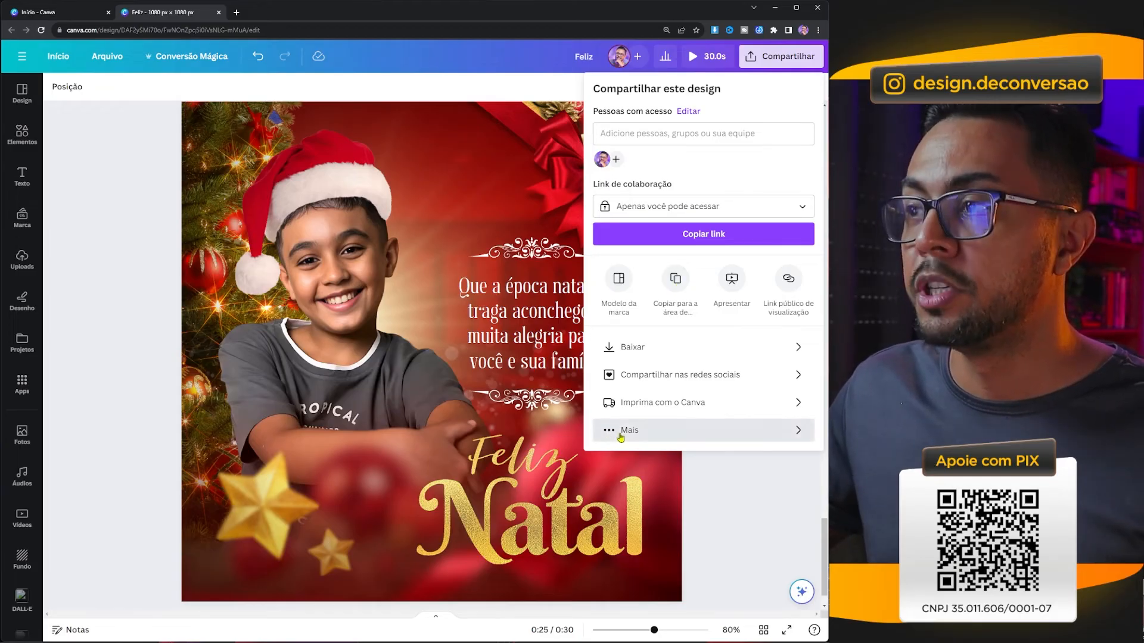
text(copi)
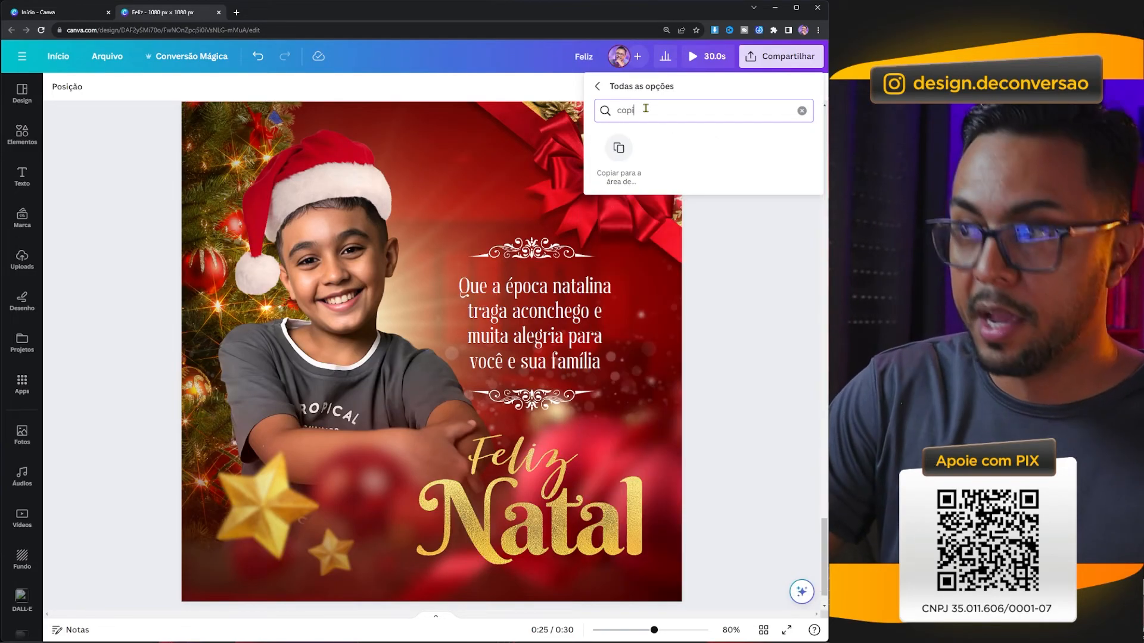
click(619, 149)
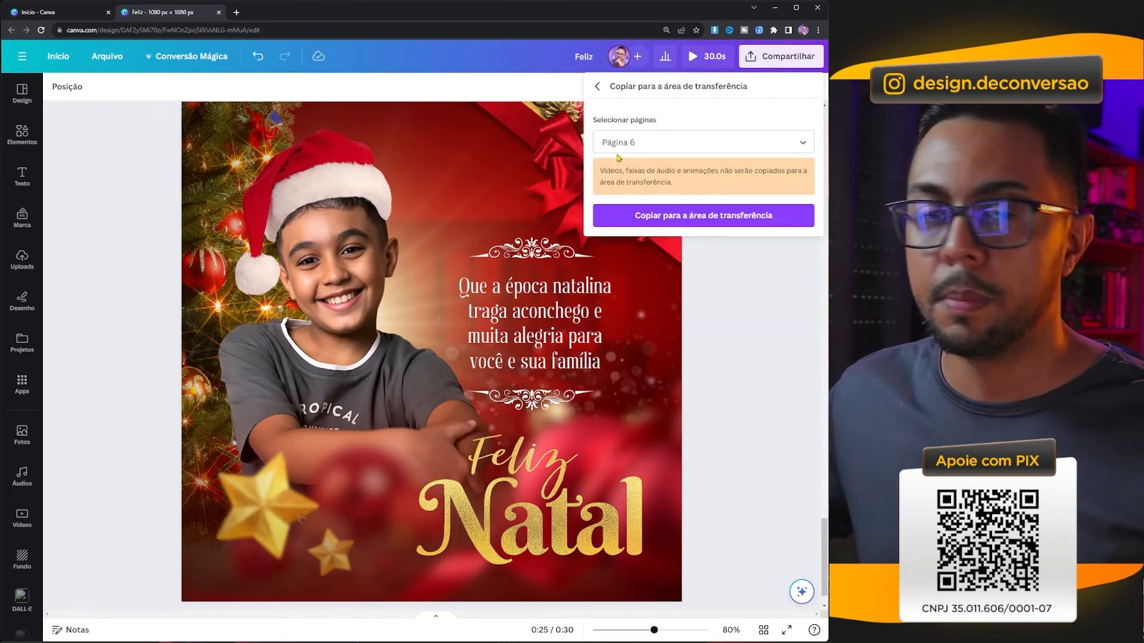
click(690, 215)
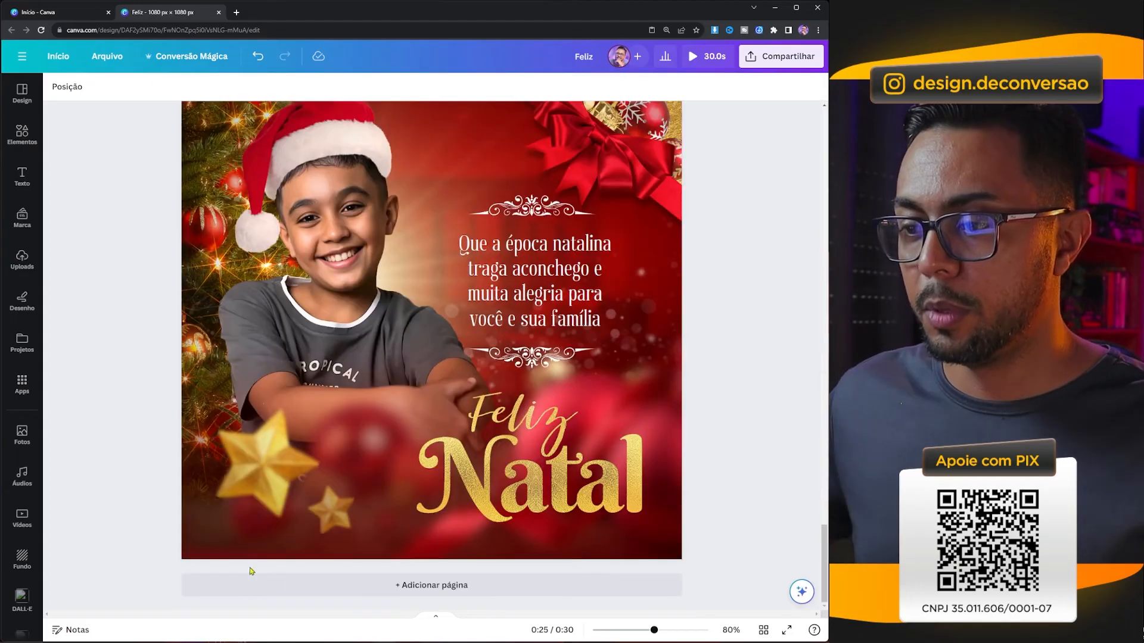
Step: Add a blank page after the design, paste the copied image there and set it as the page background
click(371, 591)
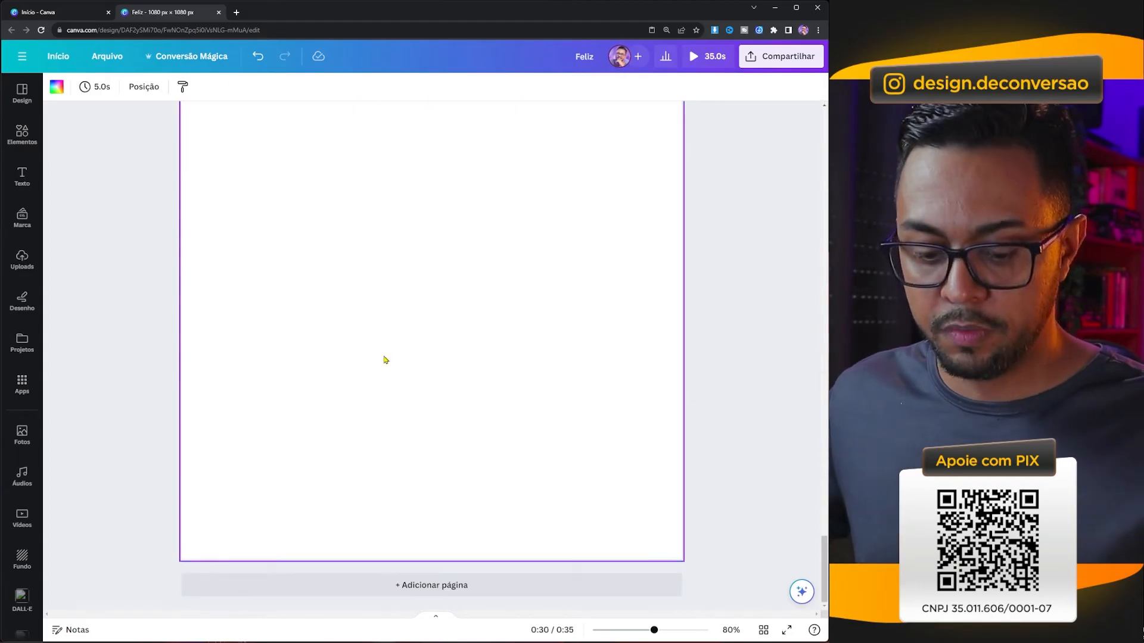
key(ctrl+v)
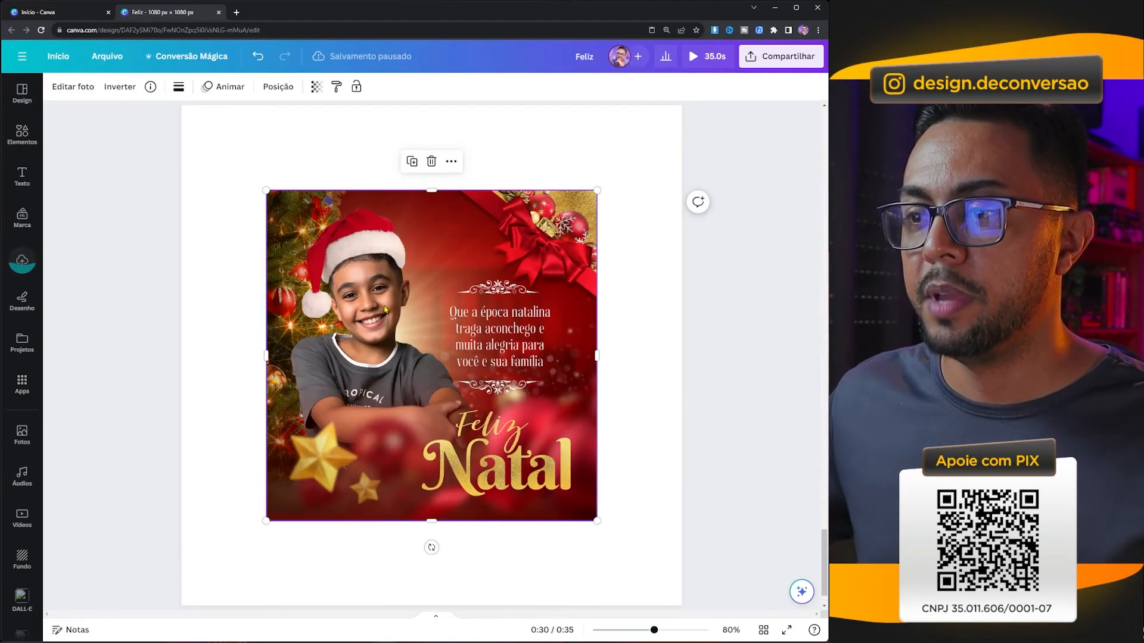
right_click(385, 309)
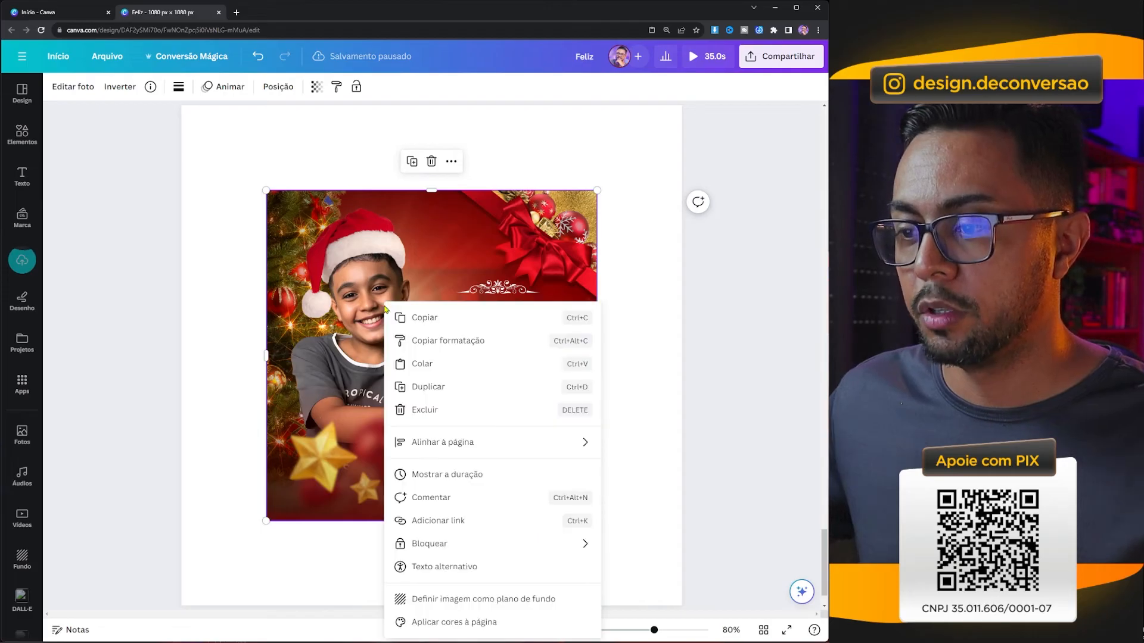
click(453, 600)
click(453, 603)
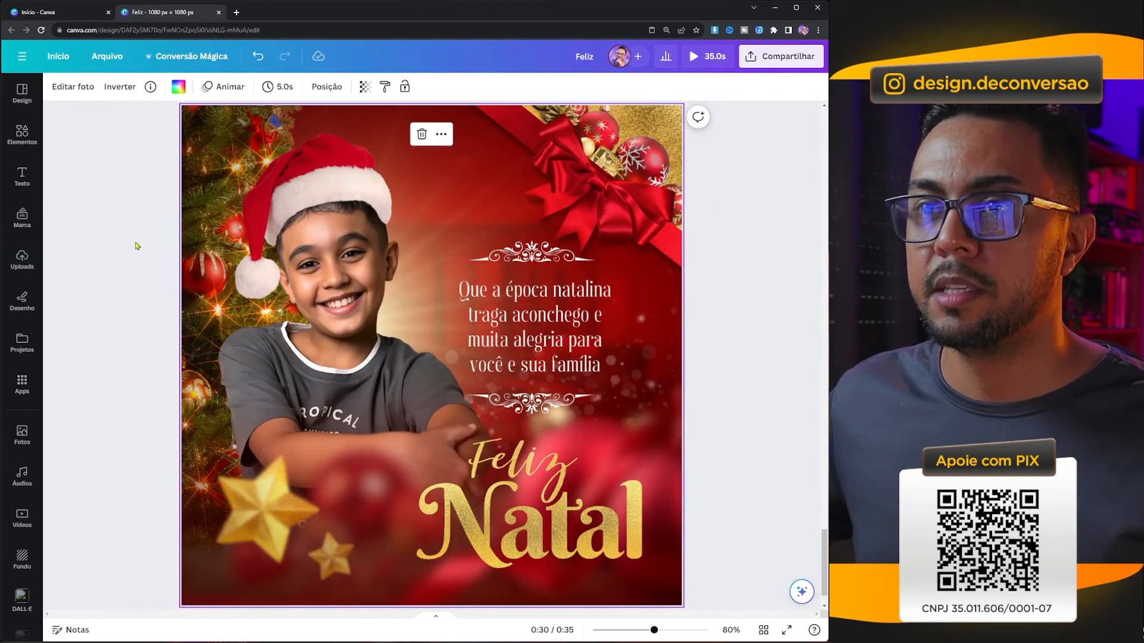
Step: Adjust the background image's texture: set sharpness (Nitidez) to 21, clarity (Claridade) to 21 and vignette (Vinheta) to 23
click(74, 87)
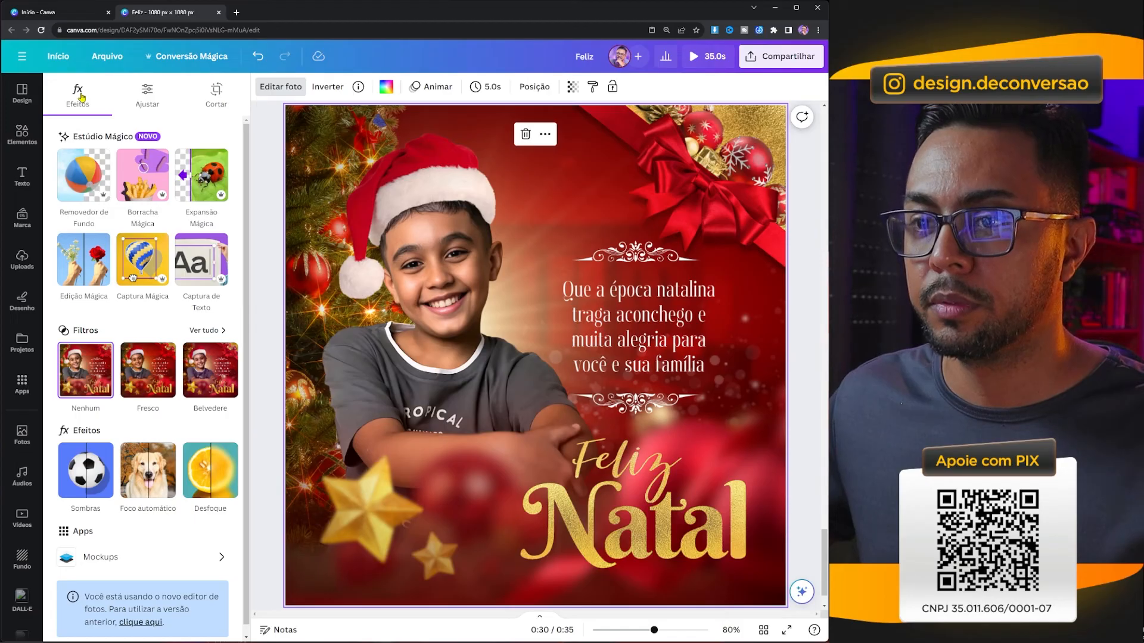
click(149, 95)
scroll(160, 301, down, 5)
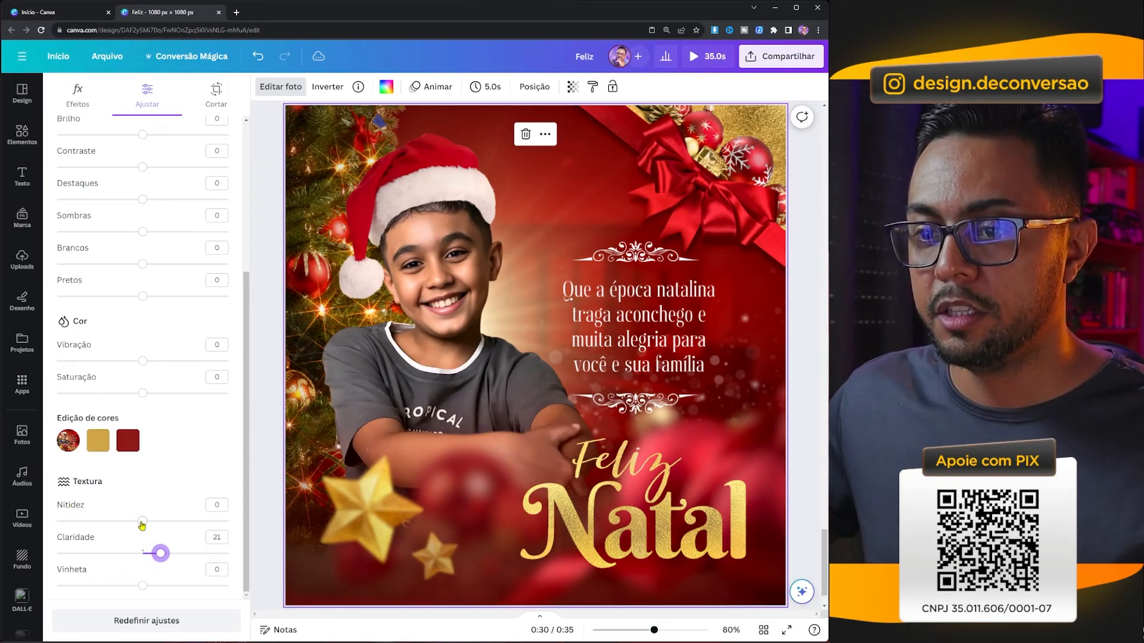
drag(142, 522, 161, 524)
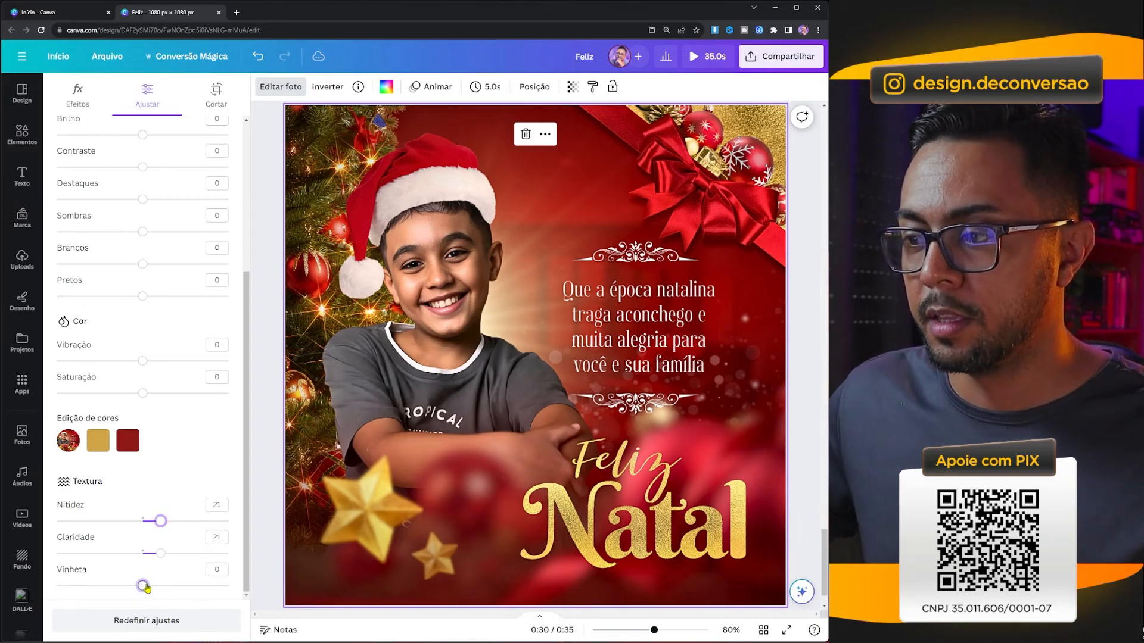
drag(158, 588, 171, 589)
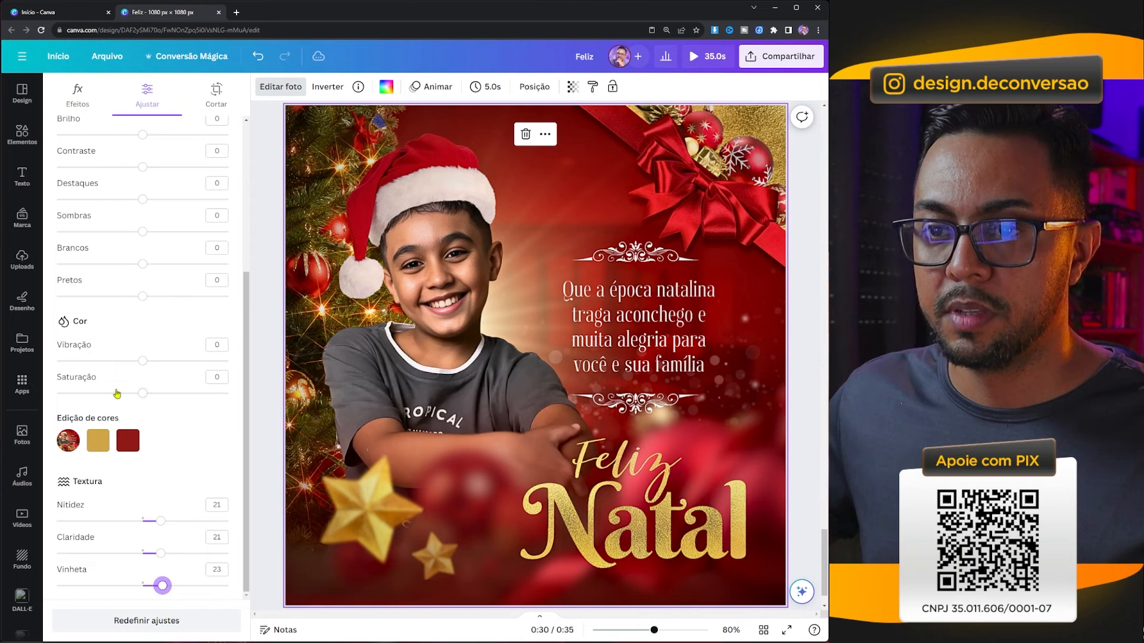
Step: Set the background image's vibrance to 42, highlights to 25, shadows to 13, whites to 10 and blacks to -14
drag(155, 366, 169, 366)
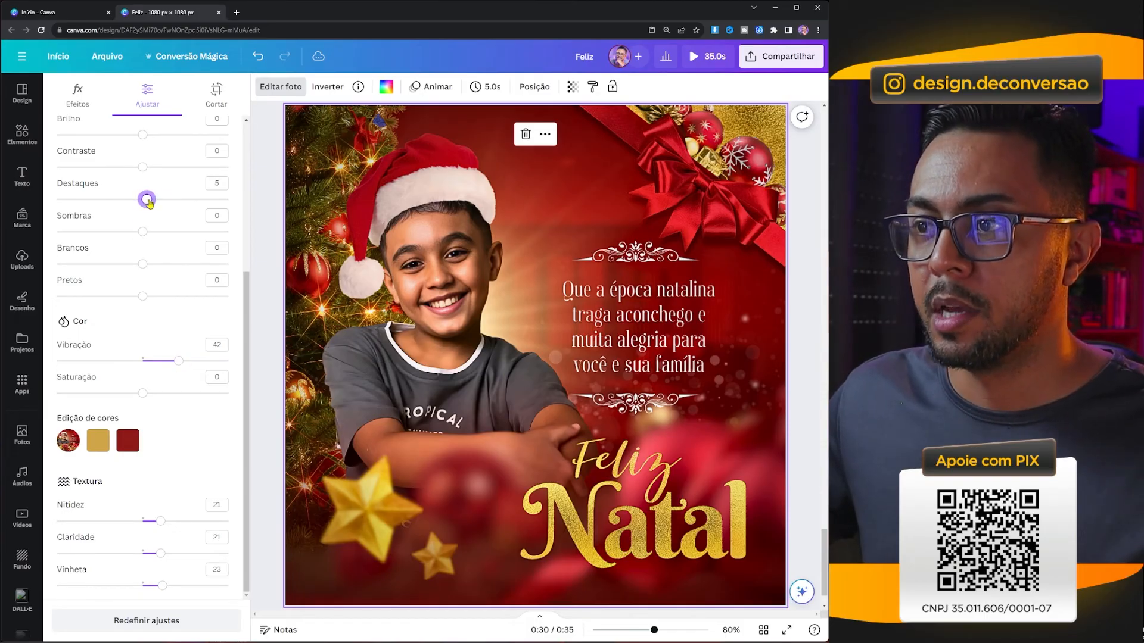
drag(166, 204, 165, 203)
drag(143, 265, 132, 304)
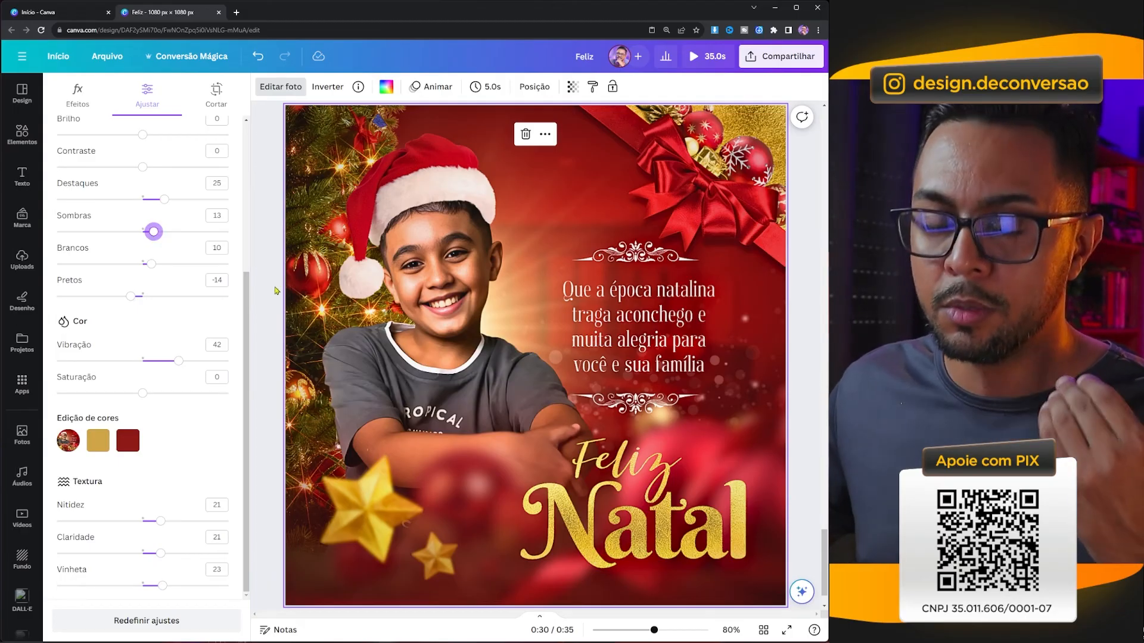
Step: Paste the unedited image over the page, enlarge it to full page size and crop its right side for a before-and-after comparison
key(ctrl+v)
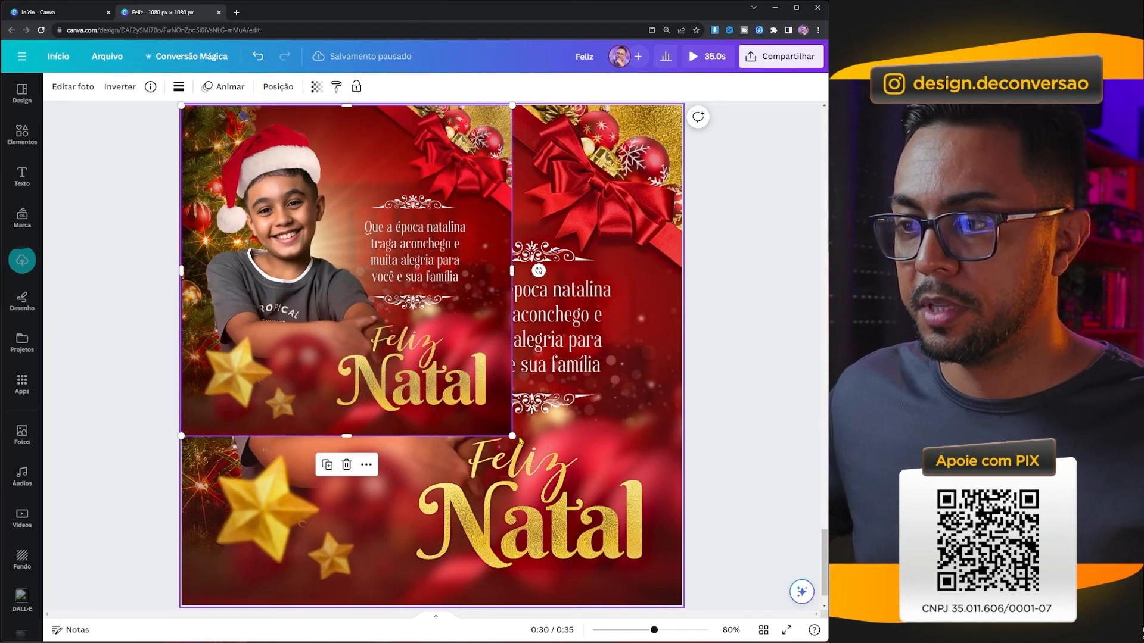
drag(512, 436, 682, 606)
drag(679, 356, 277, 434)
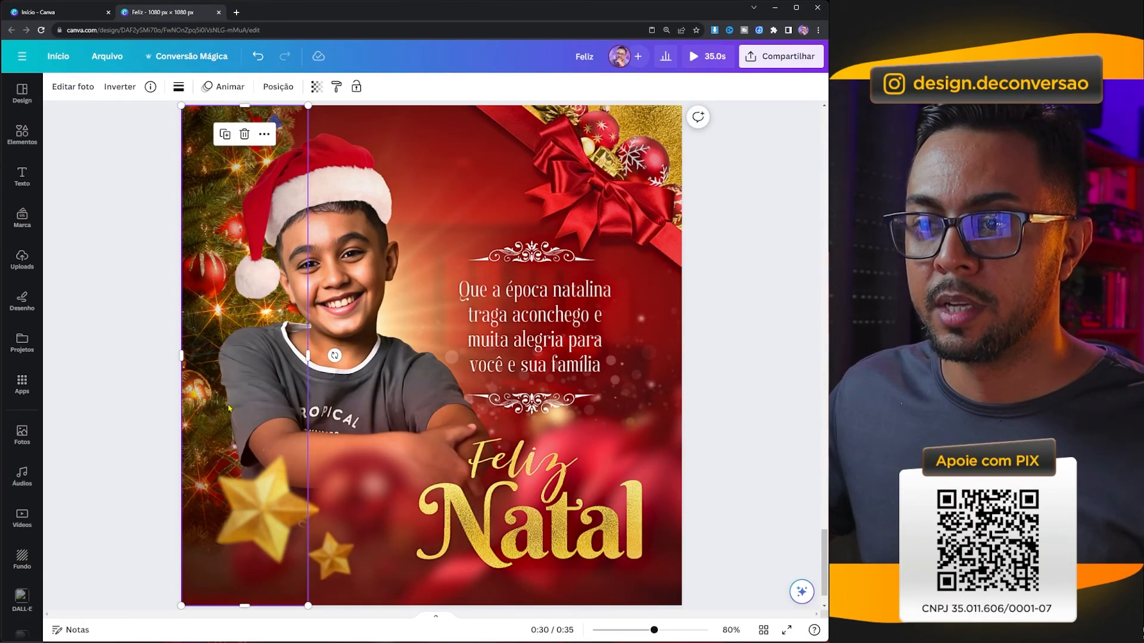
key(Escape)
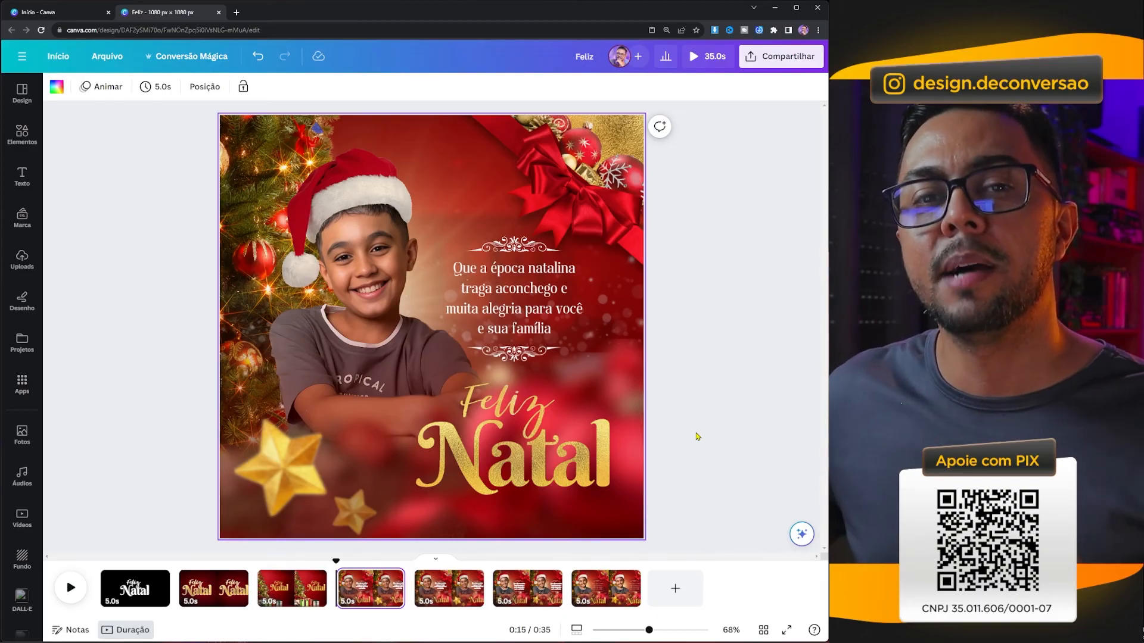
Step: Play the post's animation from the fourth page and pause it on the fifth page
click(160, 528)
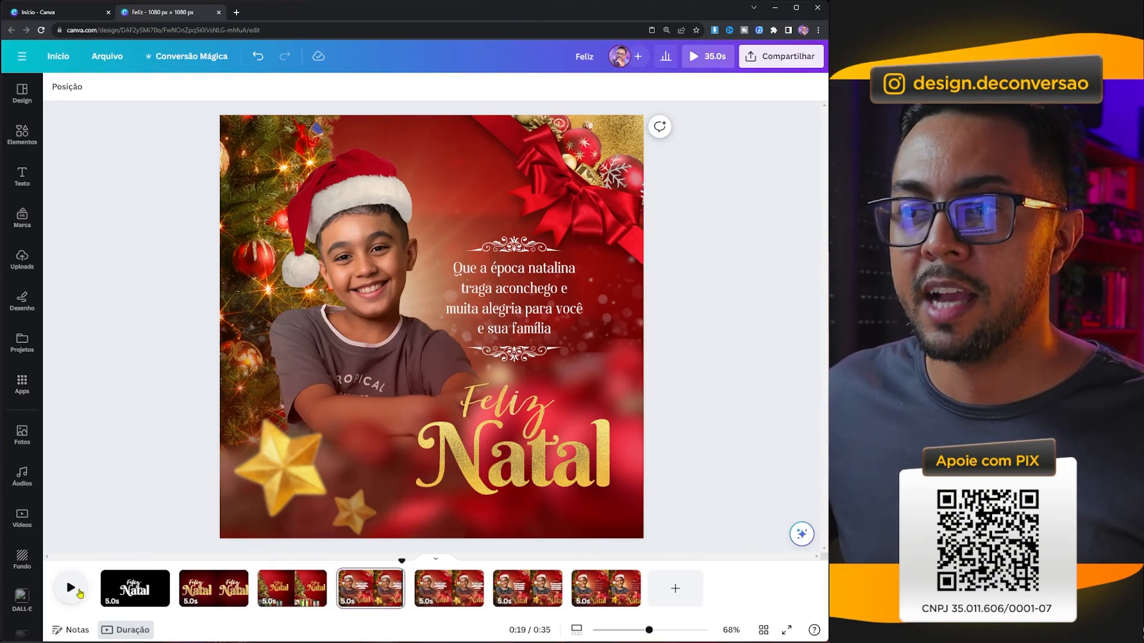
click(79, 591)
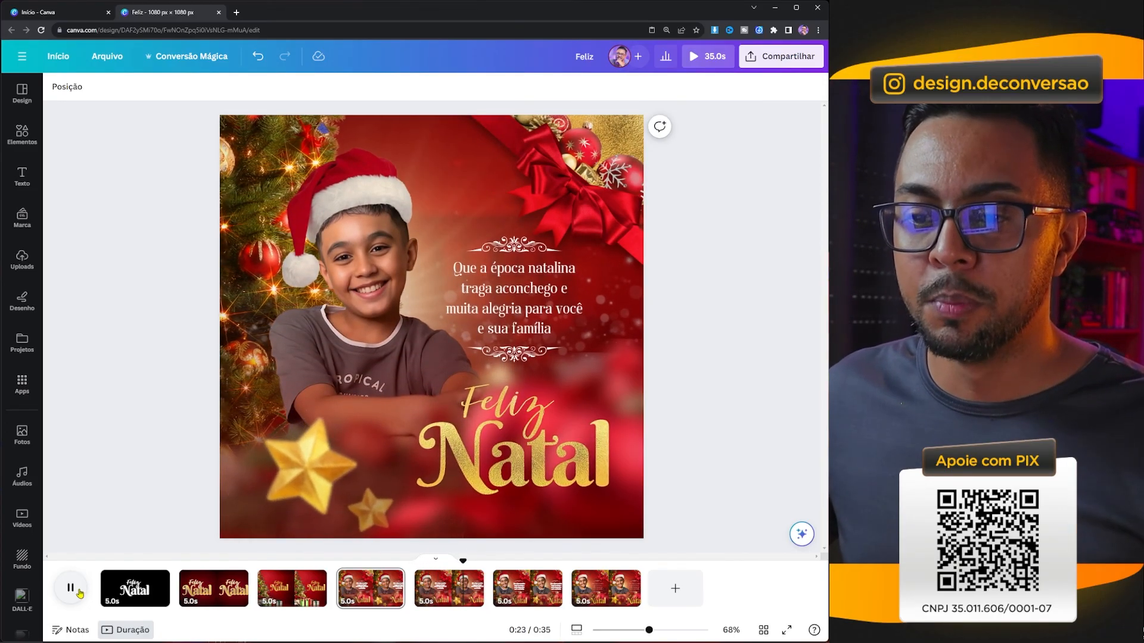
click(78, 591)
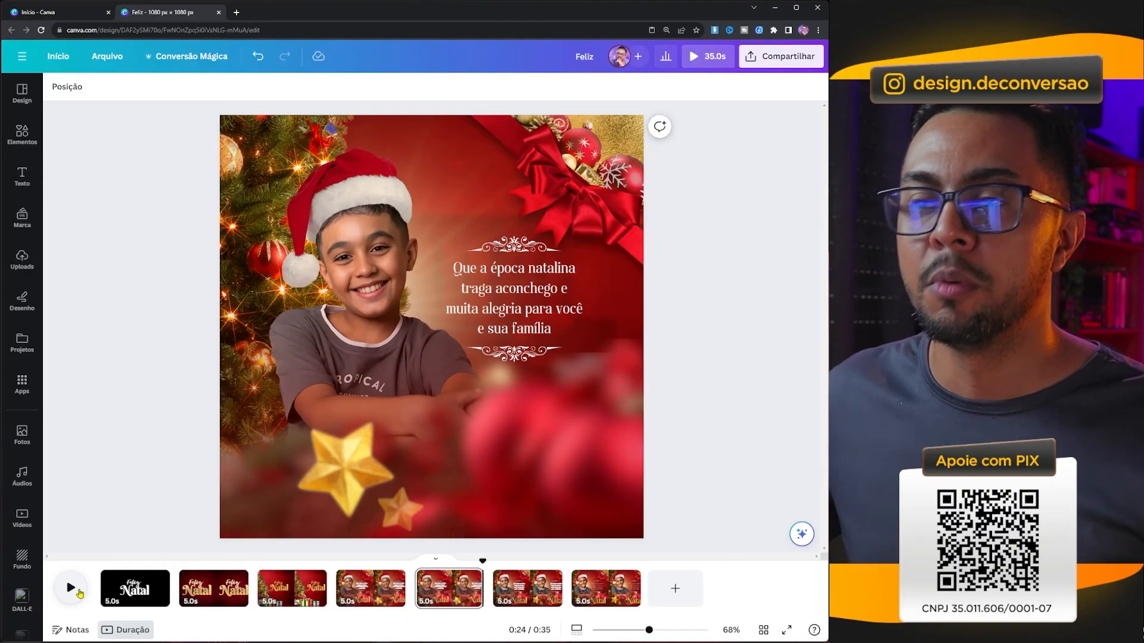